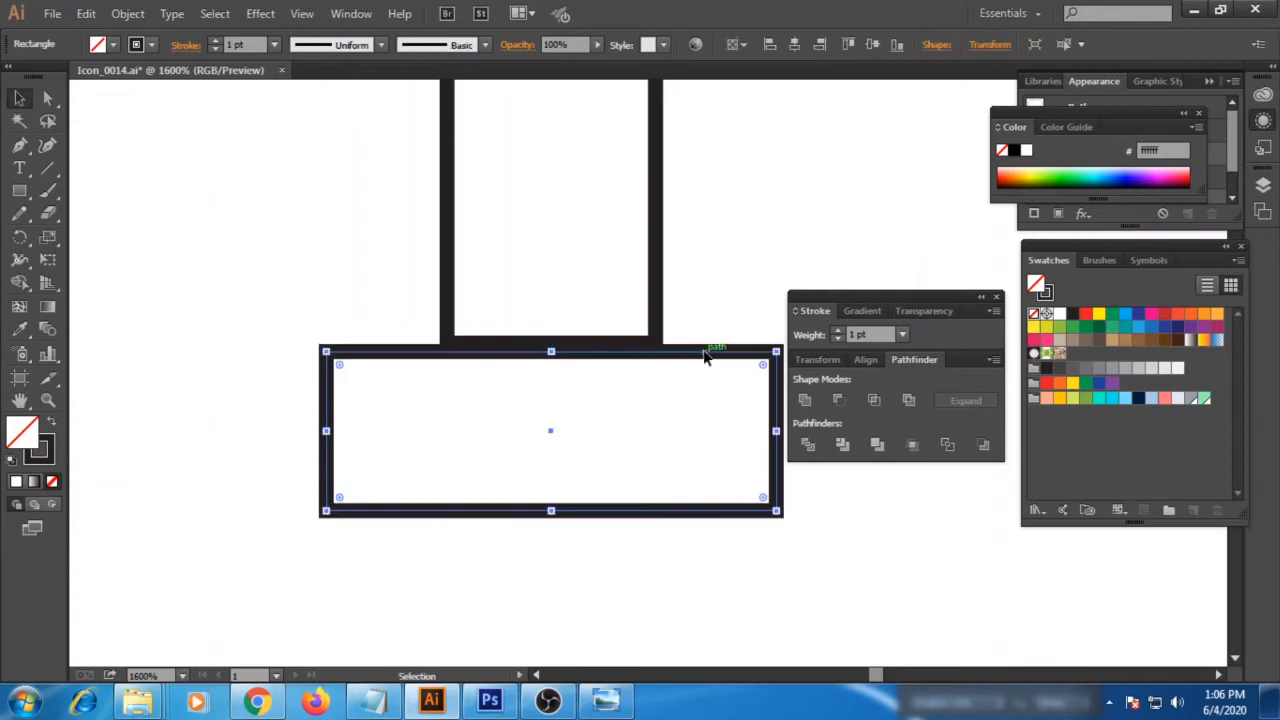
# Draw two vertical lines down the column shaft from the cap to the base with the Pen tool.
pyautogui.click(851, 514)
pyautogui.hotkey('ctrl', '-')
pyautogui.hotkey('ctrl', '-')
pyautogui.hotkey('ctrl', '-')
pyautogui.hotkey('ctrl', '-')
pyautogui.hotkey('ctrl', '-')
pyautogui.moveTo(686, 483); pyautogui.dragTo(440, 589)
pyautogui.moveTo(520, 564); pyautogui.dragTo(289, 259)
pyautogui.click(382, 351)
pyautogui.hotkey('ctrl', '+')
pyautogui.hotkey('ctrl', '+')
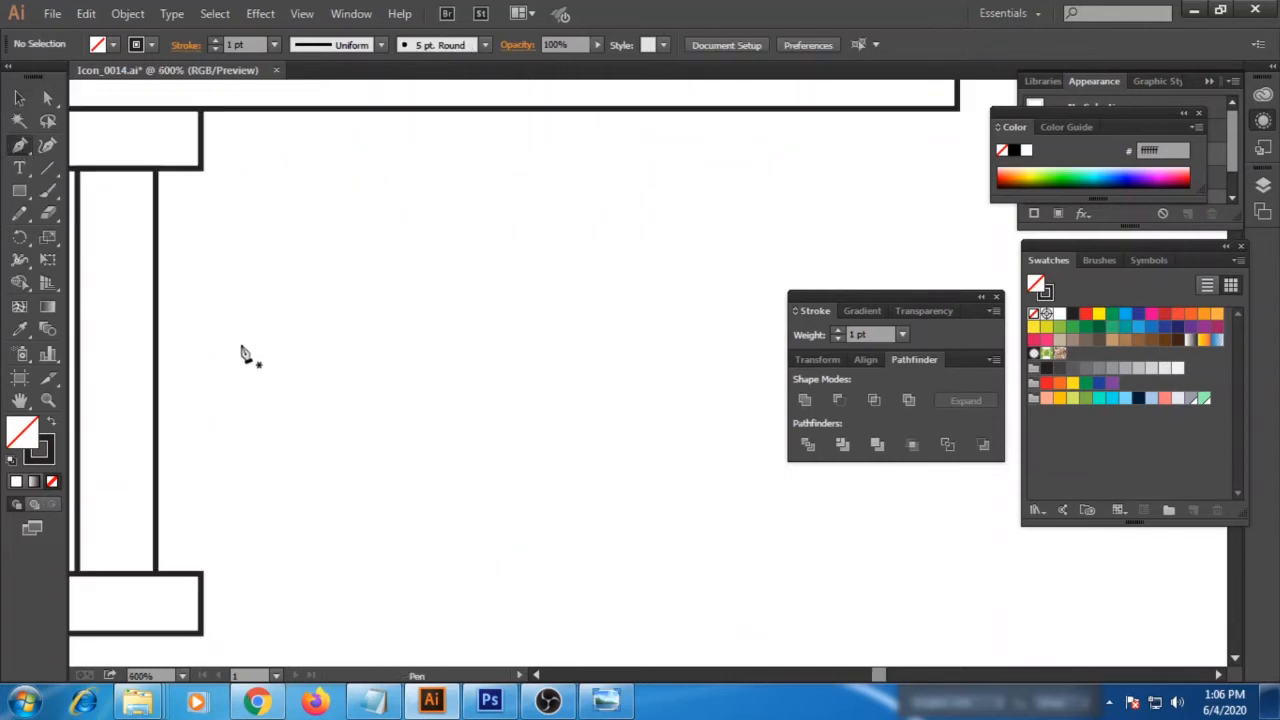
pyautogui.moveTo(243, 349); pyautogui.dragTo(603, 363)
pyautogui.click(456, 182)
pyautogui.click(456, 583)
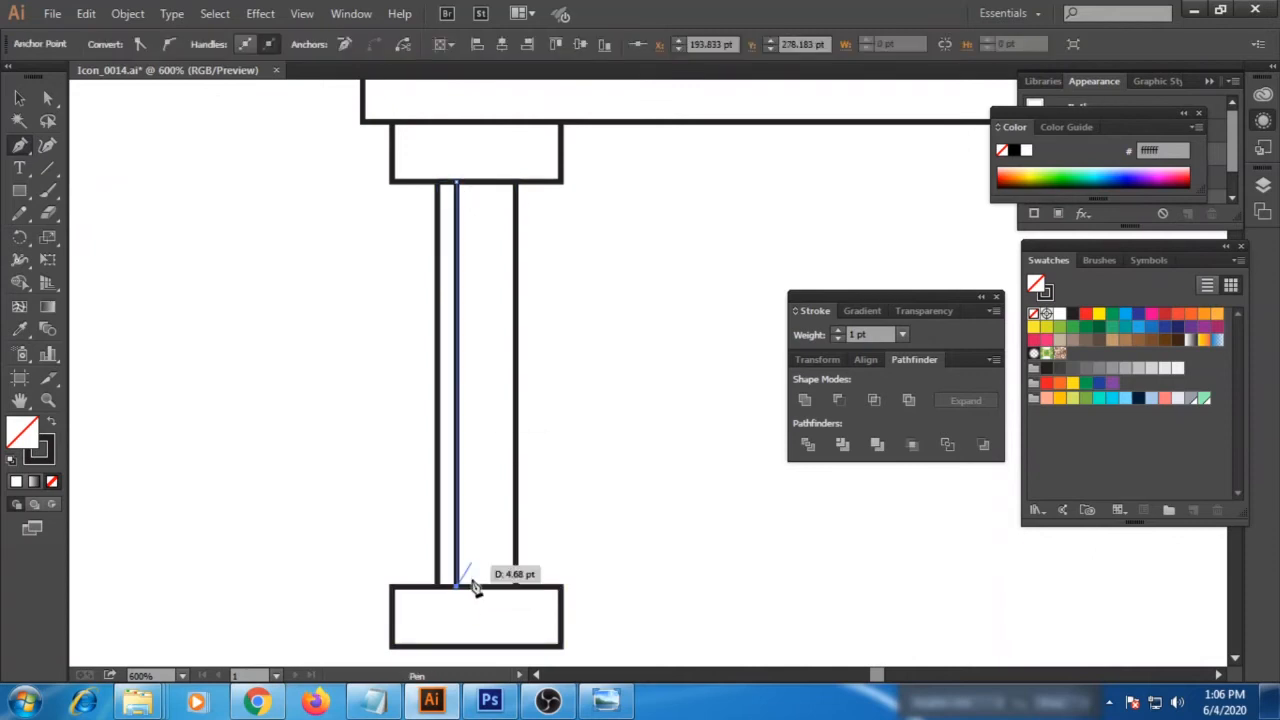
pyautogui.press('Escape')
pyautogui.click(487, 182)
pyautogui.click(488, 584)
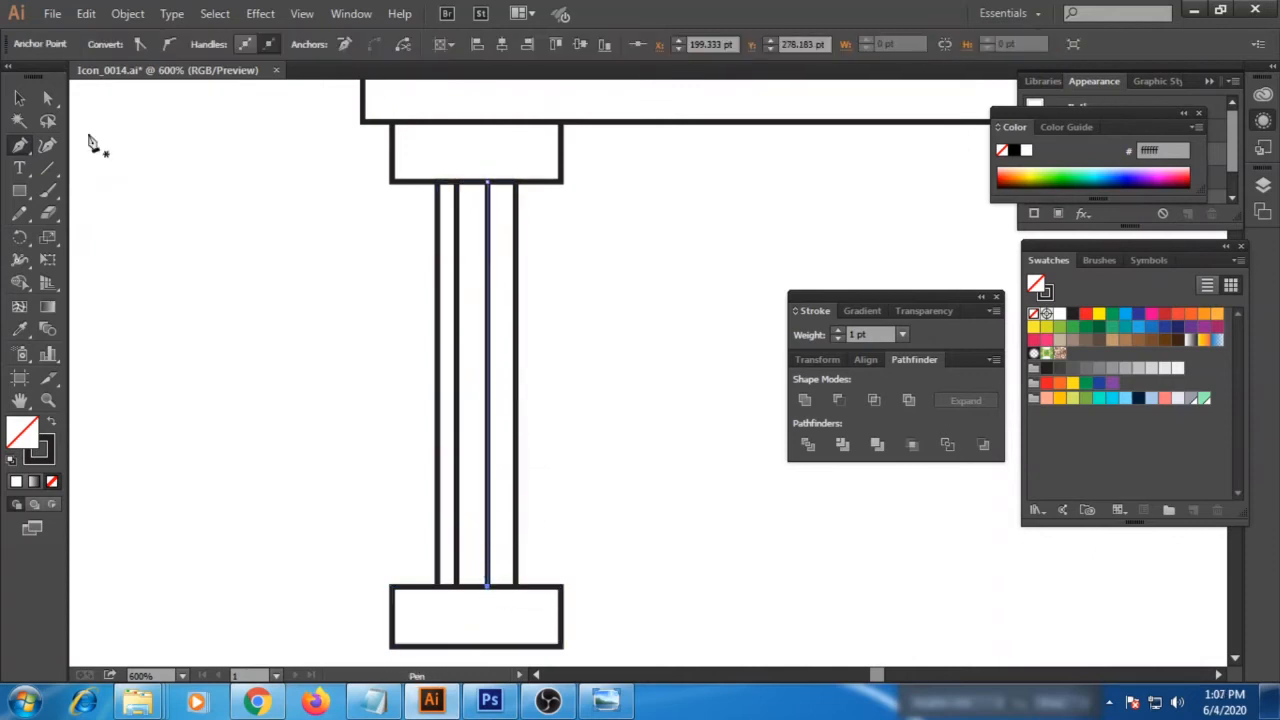
pyautogui.click(19, 98)
pyautogui.click(602, 340)
pyautogui.moveTo(474, 340); pyautogui.dragTo(494, 350)
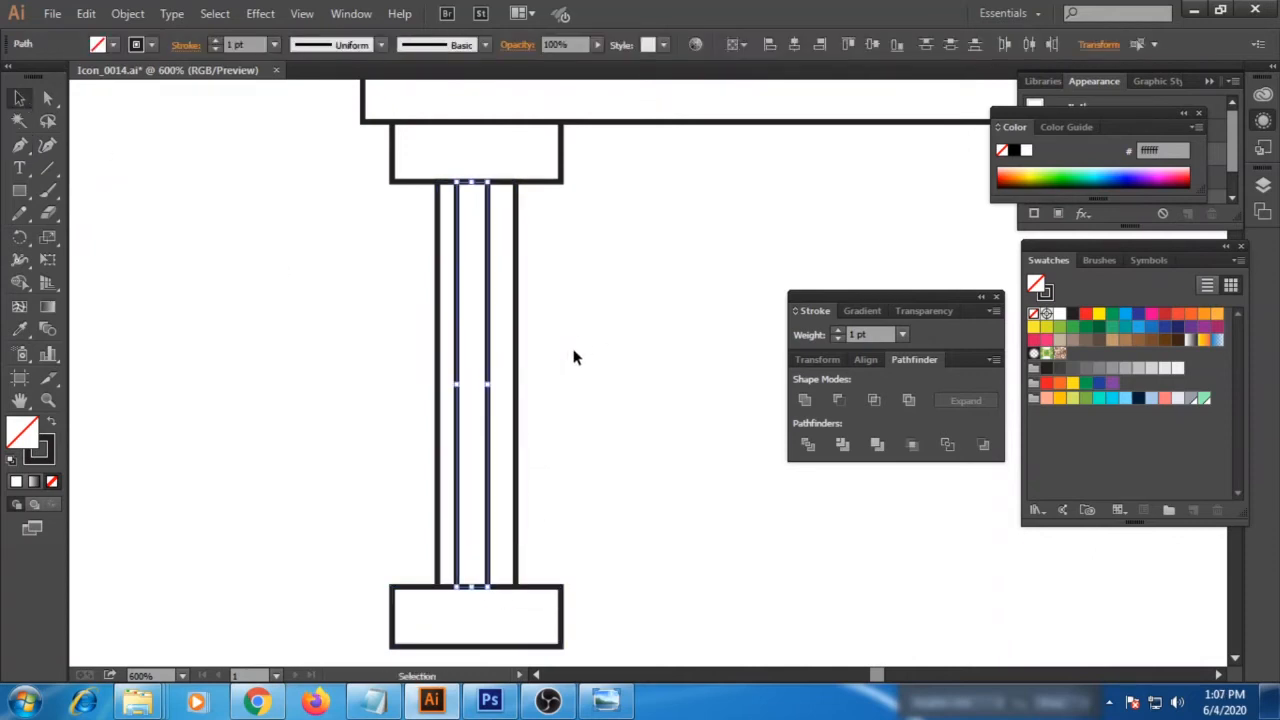
pyautogui.click(576, 357)
# Draw a narrow rectangle over the shaft's left strip, filled light brown (#c49a6c) with no stroke.
pyautogui.hotkey('ctrl', '+')
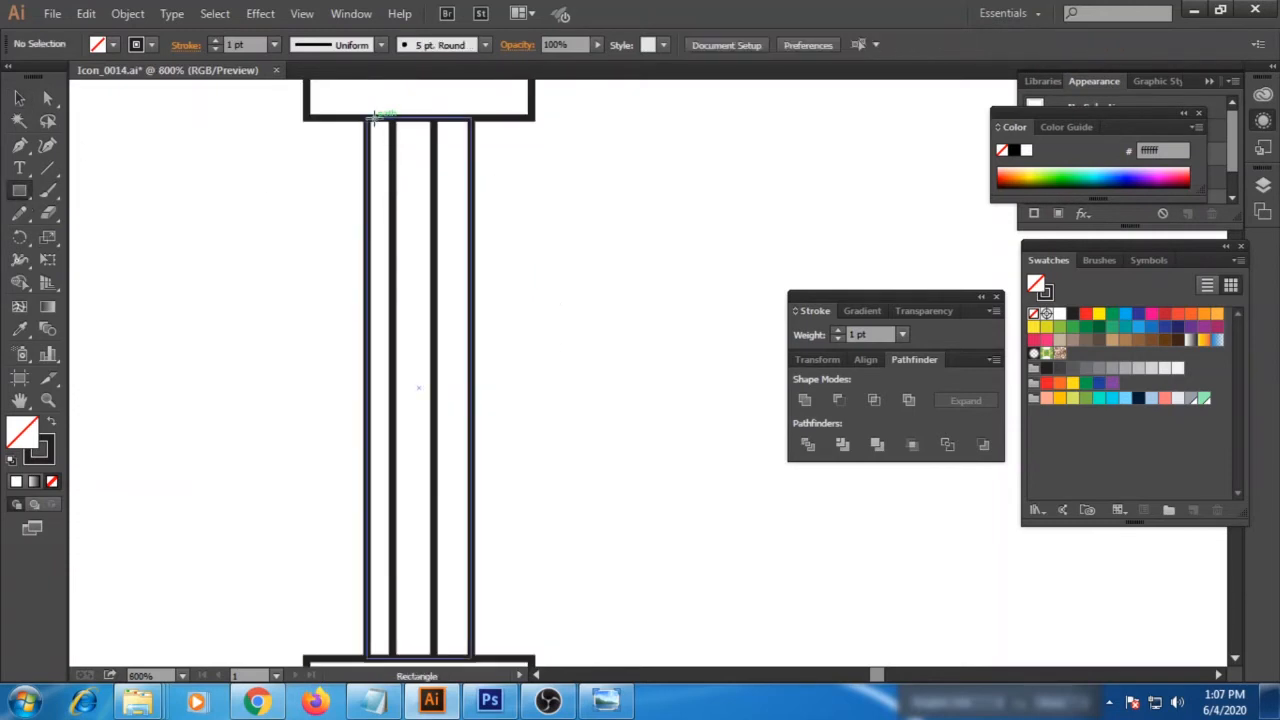
pyautogui.moveTo(373, 118); pyautogui.dragTo(393, 478)
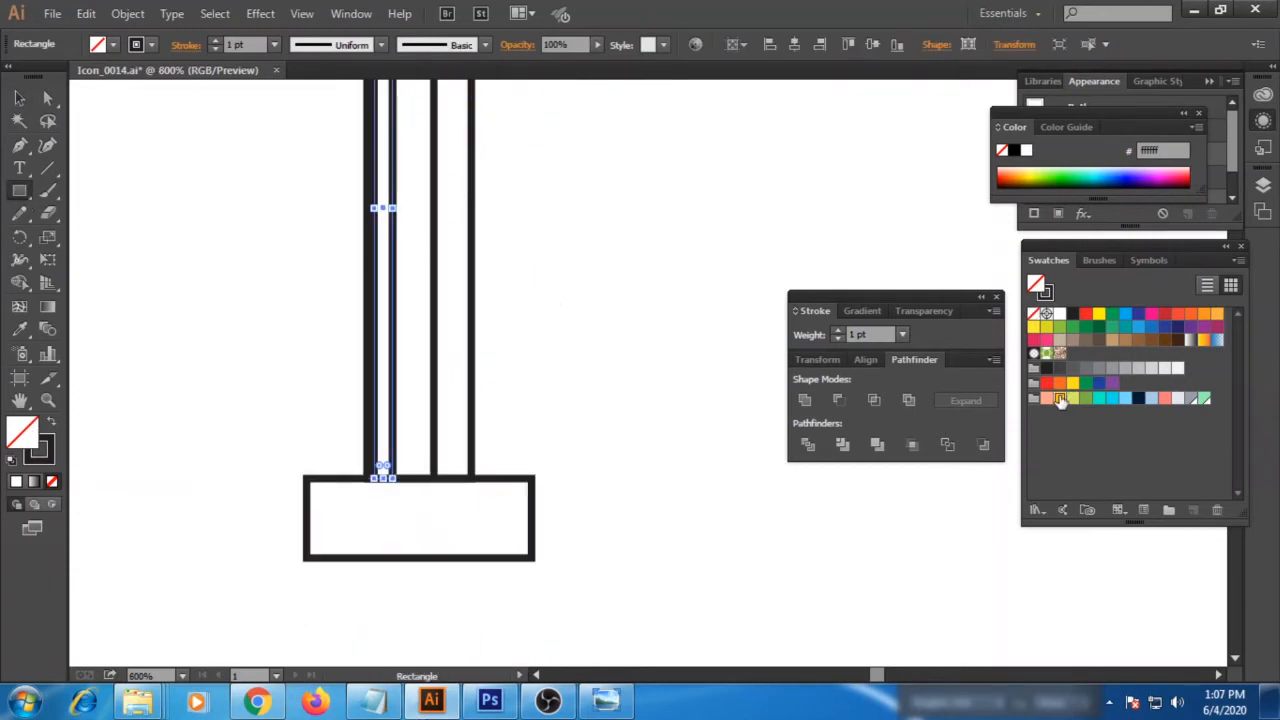
pyautogui.click(1060, 399)
pyautogui.moveTo(492, 365); pyautogui.dragTo(675, 458)
pyautogui.click(1112, 341)
pyautogui.click(52, 481)
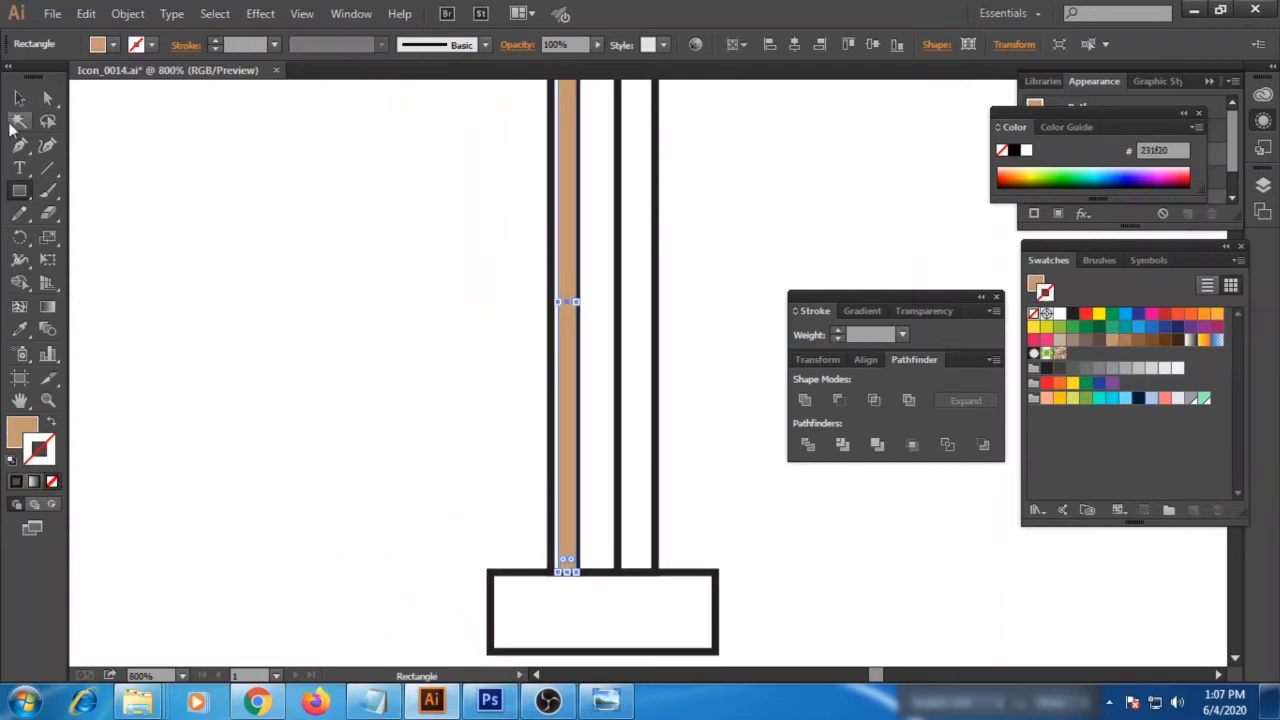
pyautogui.click(19, 98)
pyautogui.click(354, 250)
# Draw a rectangle over the shaft's middle strip and set its fill to #cea67e.
pyautogui.moveTo(354, 250); pyautogui.dragTo(297, 396)
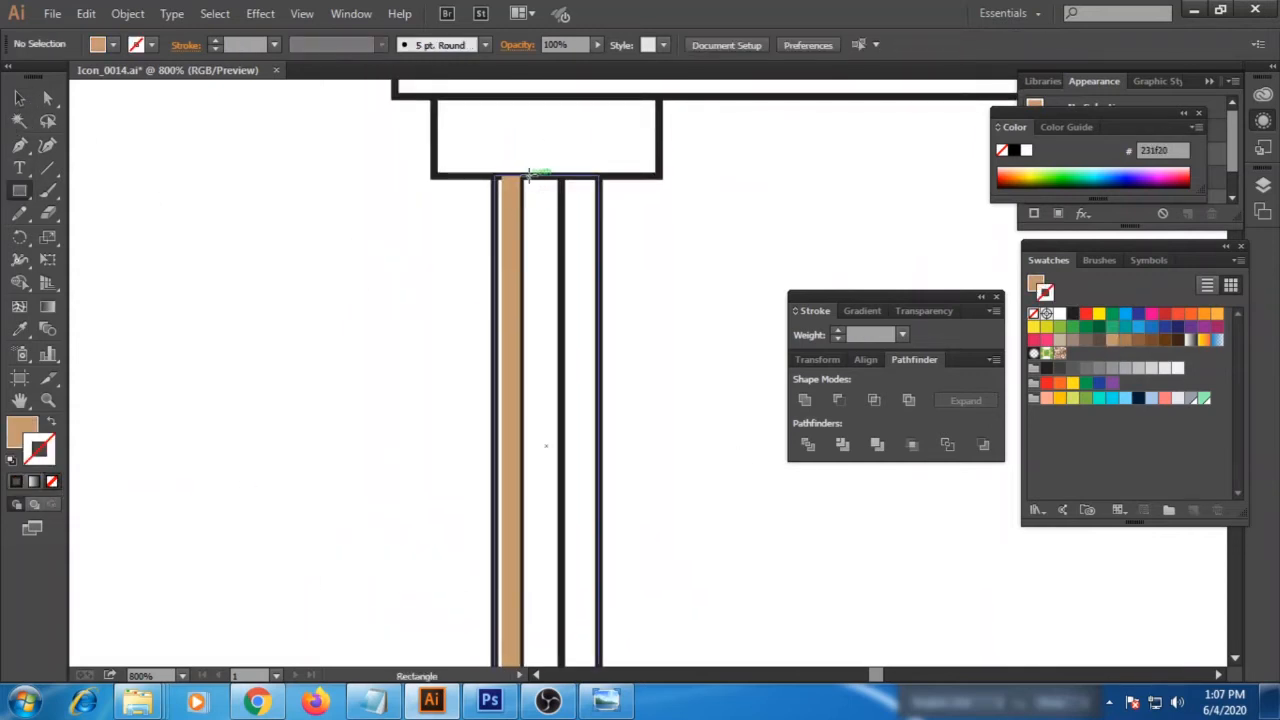
pyautogui.moveTo(528, 175)
pyautogui.mouseDown()
pyautogui.moveTo(571, 551)
pyautogui.moveTo(566, 343)
pyautogui.moveTo(560, 357)
pyautogui.mouseUp()
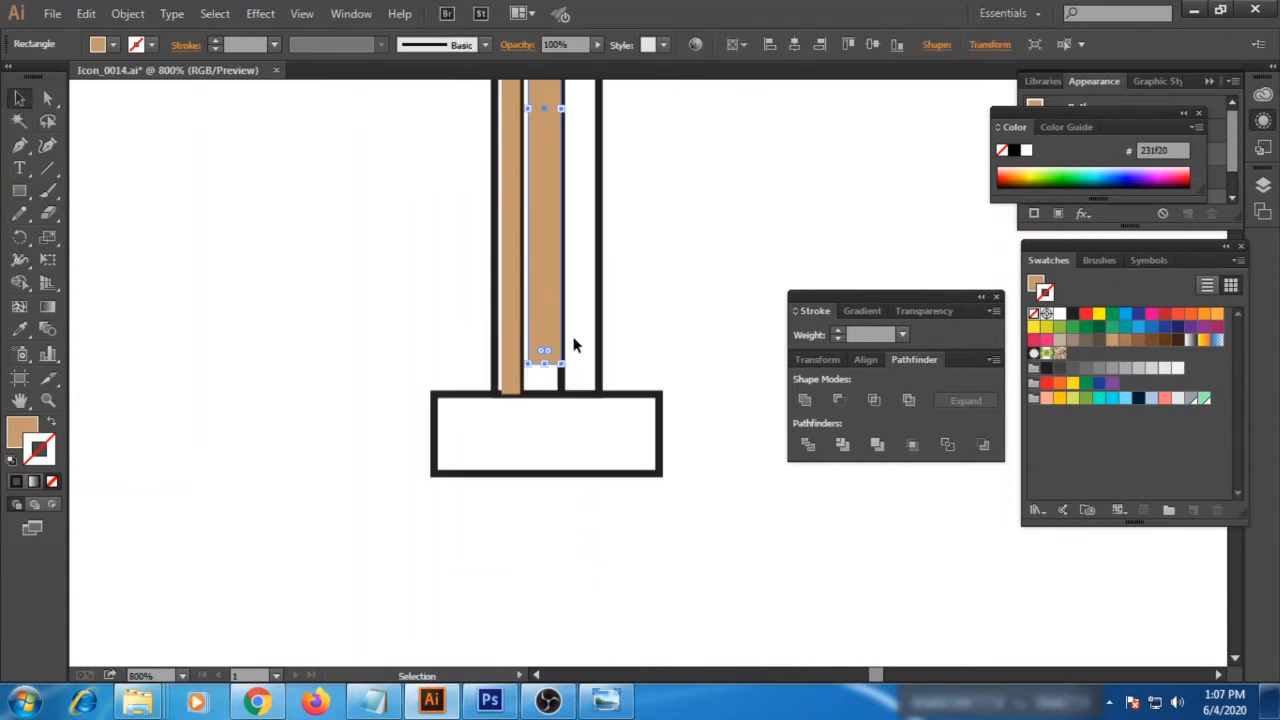
pyautogui.doubleClick(22, 432)
pyautogui.click(620, 286)
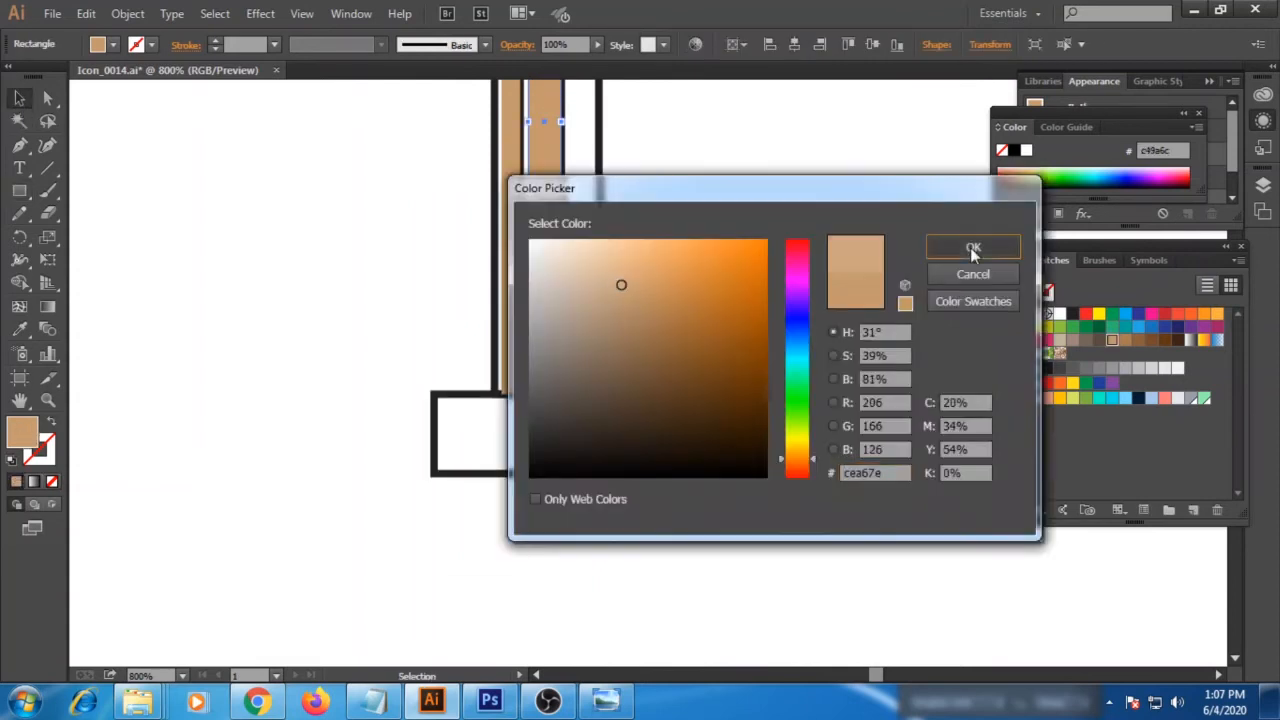
pyautogui.click(971, 250)
pyautogui.click(19, 98)
pyautogui.click(404, 289)
# Draw a rectangle over the shaft's right strip and fill it with the darker brown #b79069.
pyautogui.moveTo(404, 289); pyautogui.dragTo(354, 547)
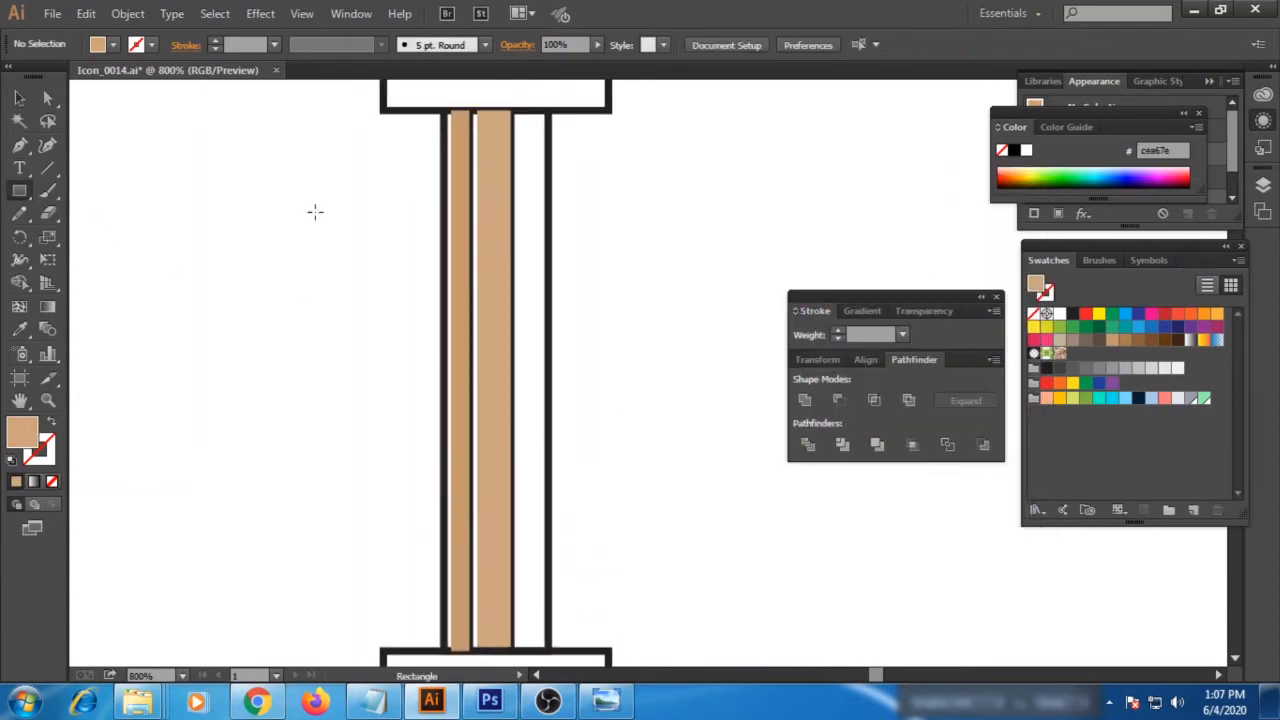
pyautogui.moveTo(516, 110); pyautogui.dragTo(549, 651)
pyautogui.click(19, 329)
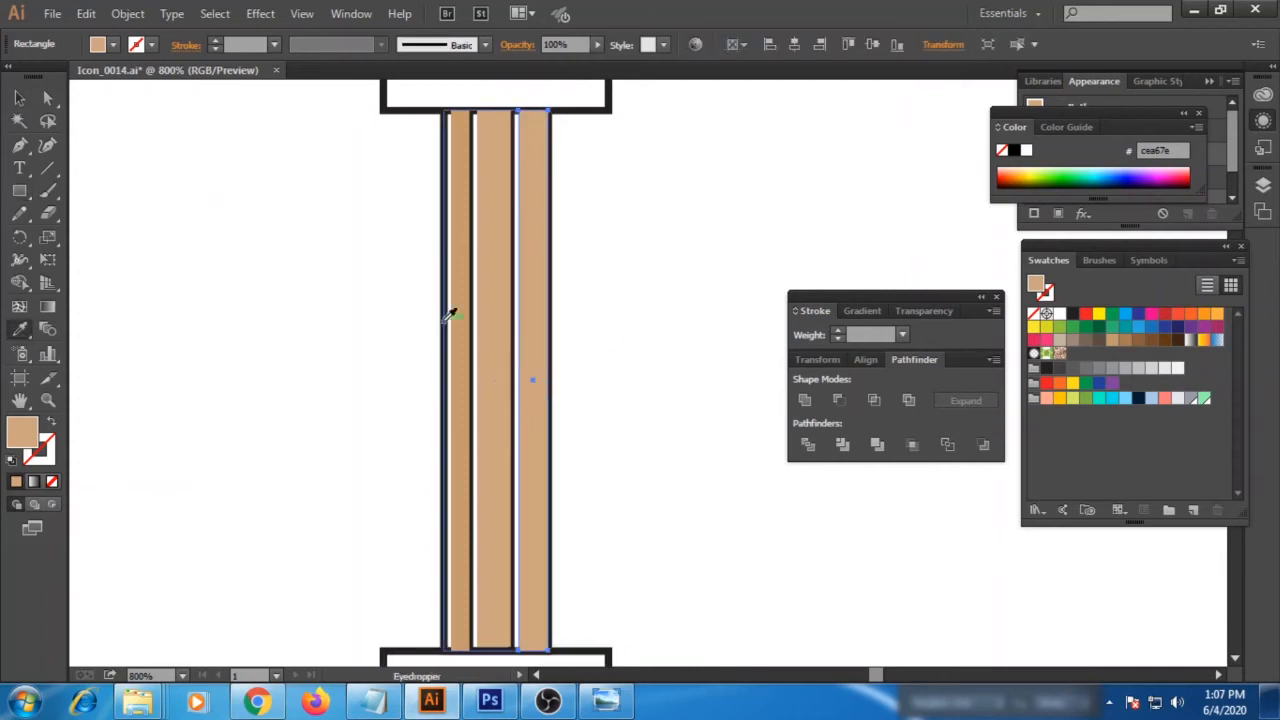
pyautogui.click(450, 315)
pyautogui.doubleClick(22, 432)
pyautogui.click(634, 305)
pyautogui.click(1000, 250)
# Send the brown shaft strips behind the black column outlines.
pyautogui.click(20, 100)
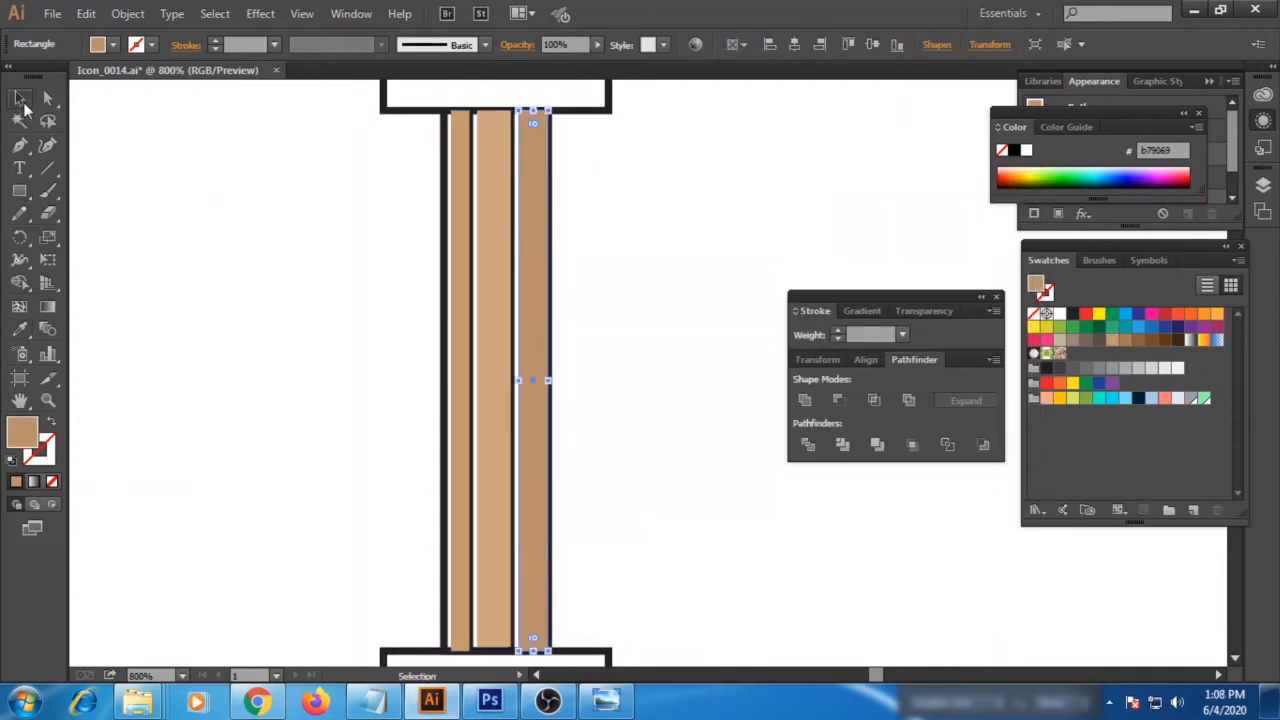
pyautogui.keyDown('shift'); pyautogui.click(490, 265); pyautogui.keyUp('shift')
pyautogui.click(600, 310)
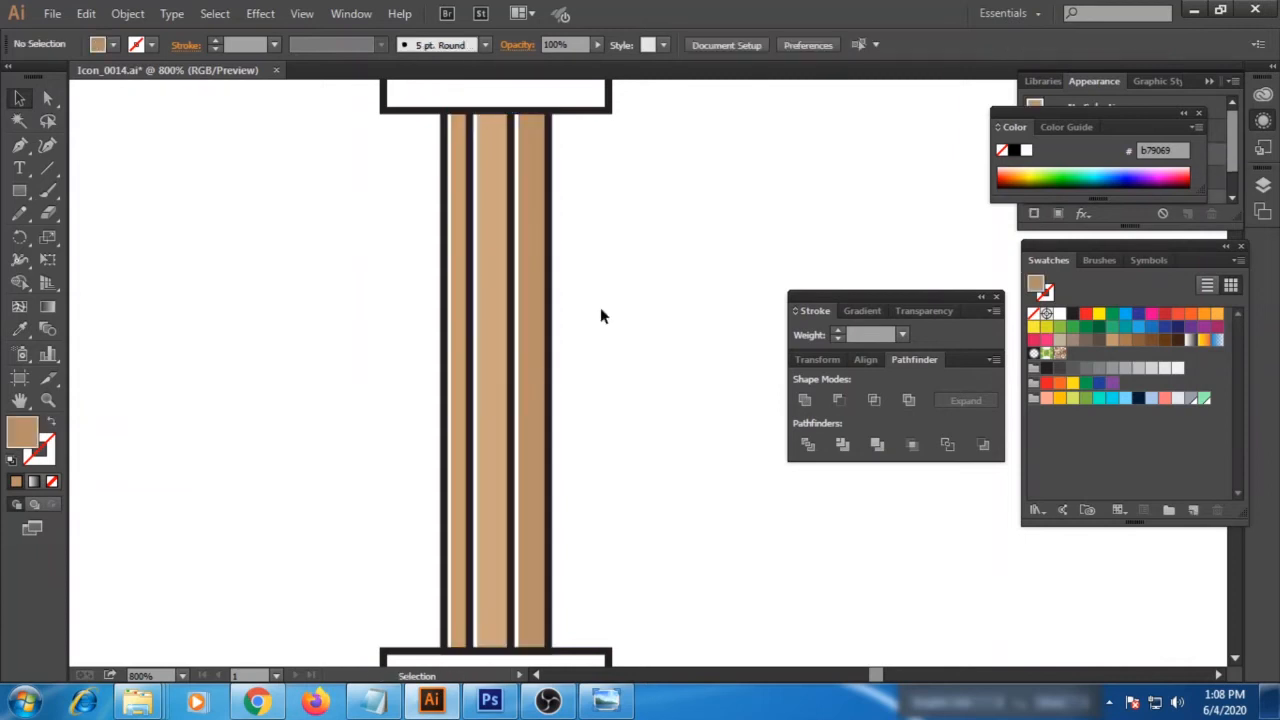
# Round the two upper corners of the column's base outline.
pyautogui.scroll(-3, 227, 363)
pyautogui.click(364, 497)
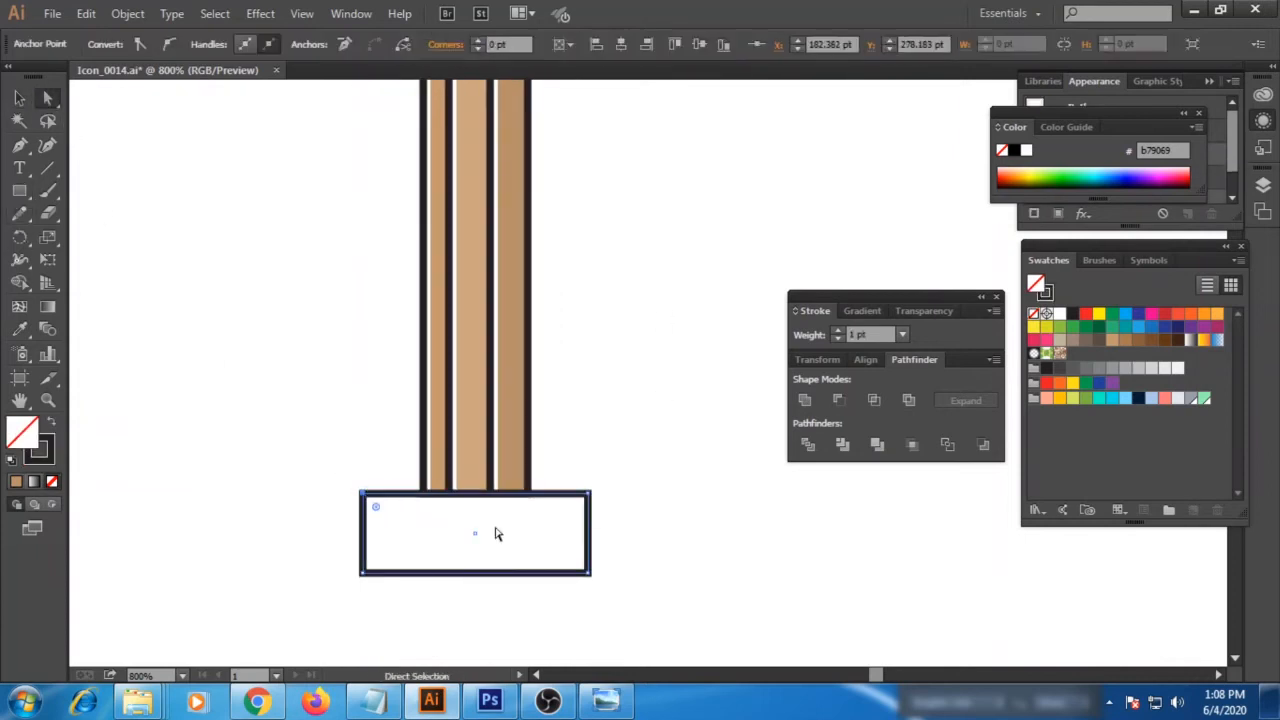
pyautogui.click(609, 531)
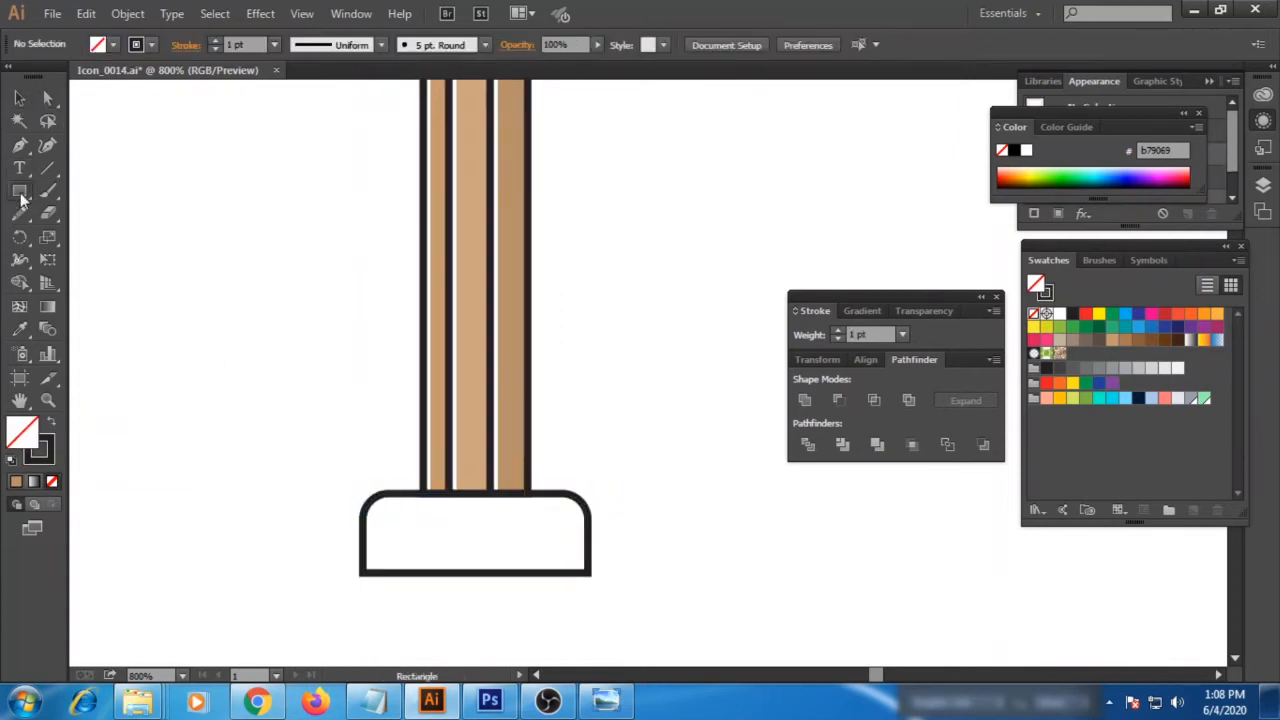
# Draw a rectangle over the column's base, filled dark brown (#3c2415) with no stroke, leaving a thin gap at its left edge.
pyautogui.moveTo(372, 500); pyautogui.dragTo(595, 578)
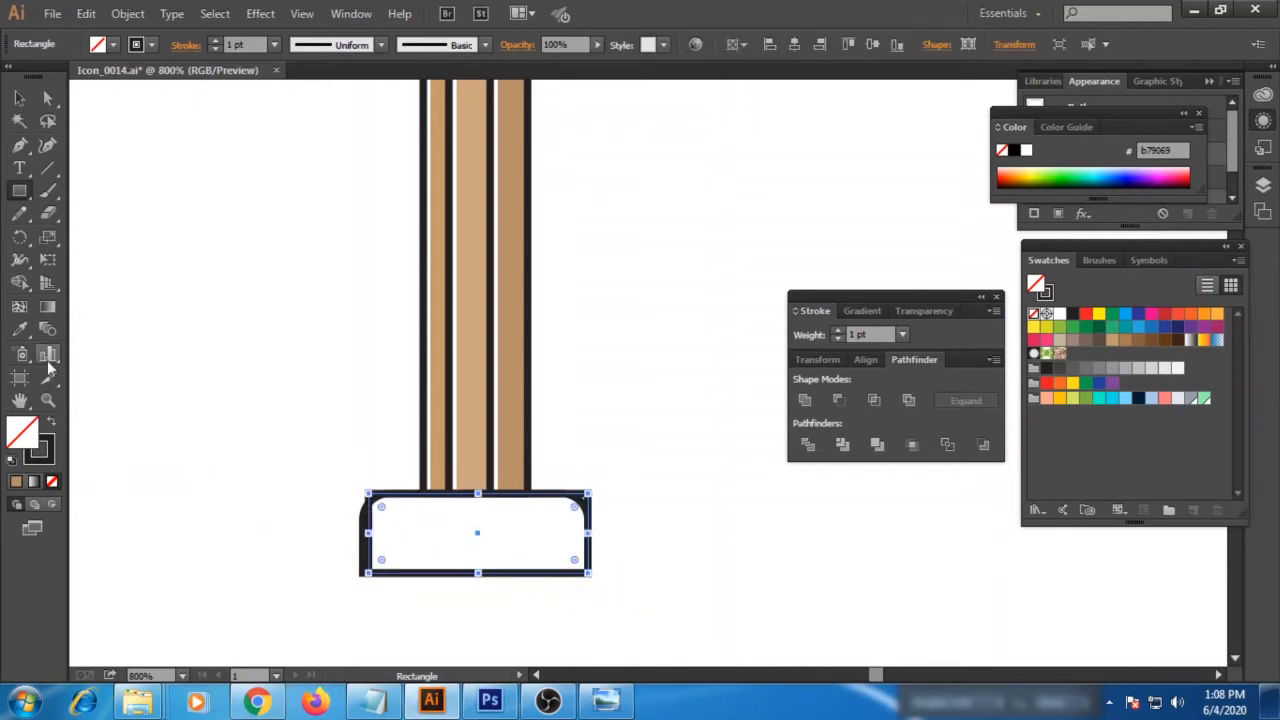
pyautogui.click(1176, 342)
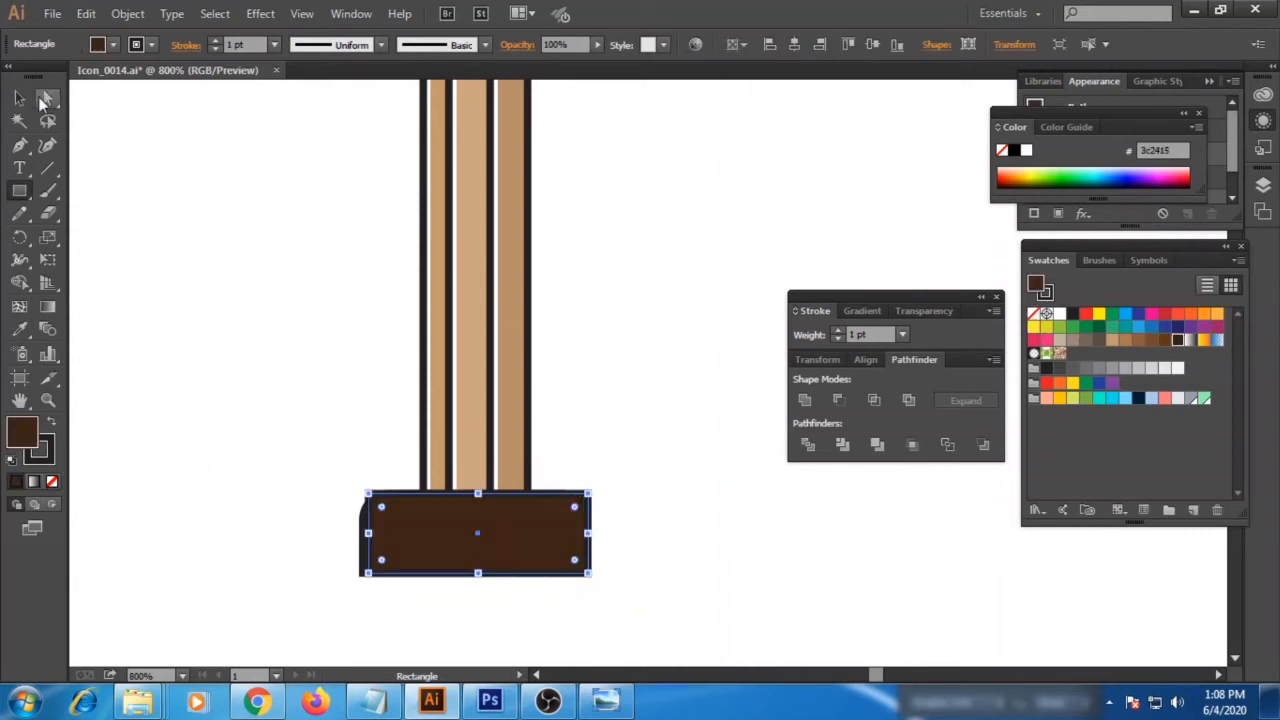
pyautogui.click(52, 481)
pyautogui.click(22, 431)
pyautogui.click(47, 99)
pyautogui.click(143, 225)
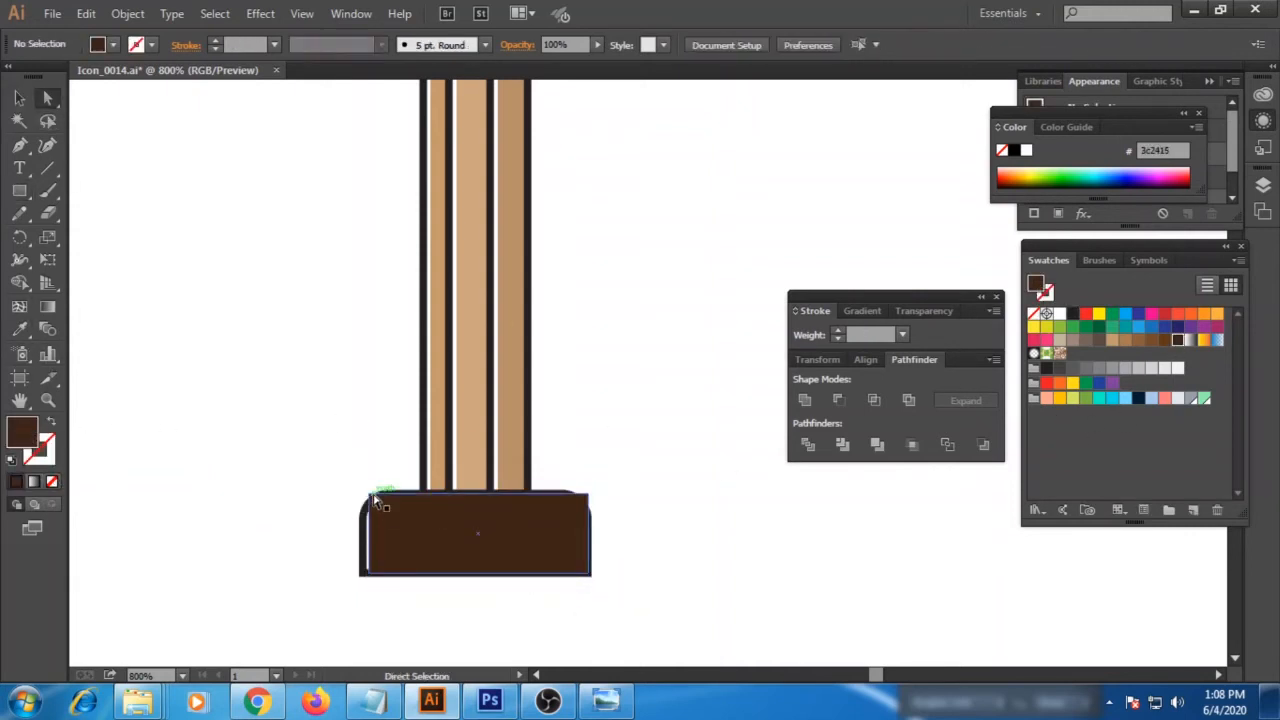
# Round the dark brown base shape's upper corners to about 4.47 pt and set its fill to #3d2d24.
pyautogui.click(370, 494)
pyautogui.click(587, 531)
pyautogui.moveTo(578, 508); pyautogui.dragTo(553, 545)
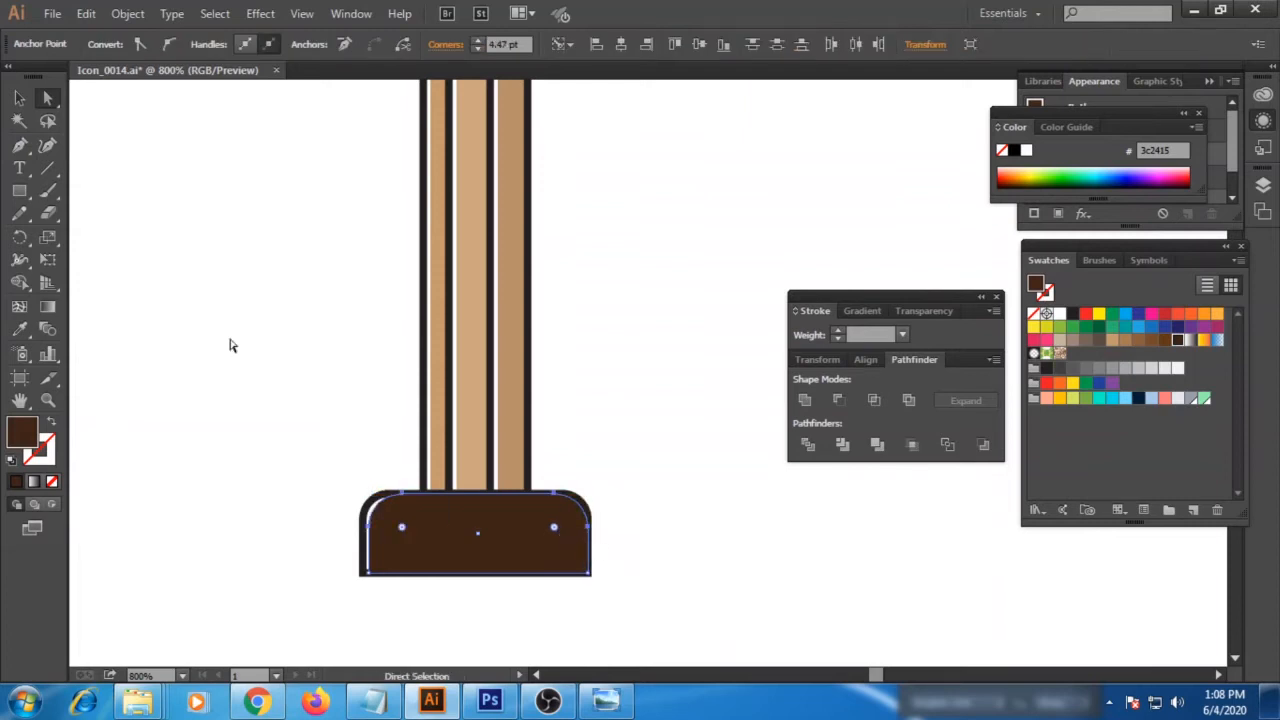
pyautogui.press('v')
pyautogui.click(620, 520)
pyautogui.click(503, 540)
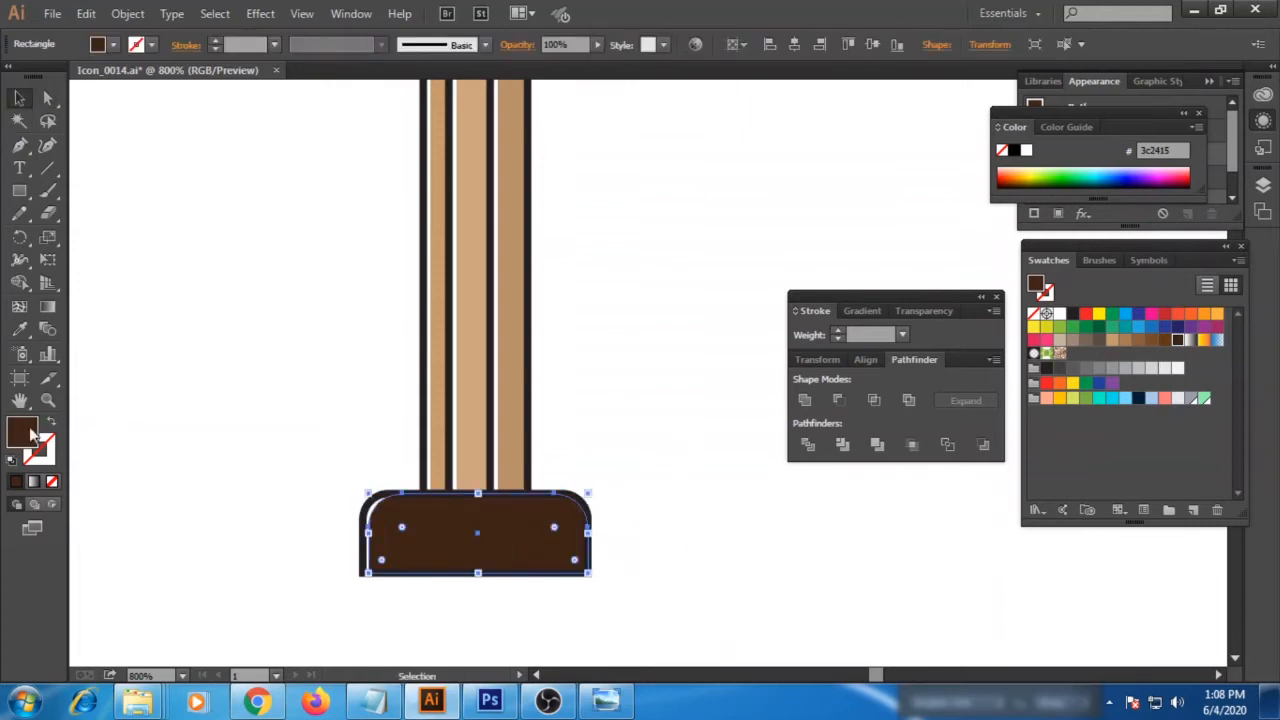
pyautogui.doubleClick(22, 431)
pyautogui.click(950, 249)
pyautogui.click(699, 409)
# Round the two lower corners of the column's cap outline beneath the roof.
pyautogui.hotkey('ctrl', '-')
pyautogui.hotkey('ctrl', '-')
pyautogui.moveTo(699, 409); pyautogui.dragTo(616, 476)
pyautogui.hotkey('ctrl', '+')
pyautogui.moveTo(540, 300); pyautogui.dragTo(558, 368)
pyautogui.click(46, 98)
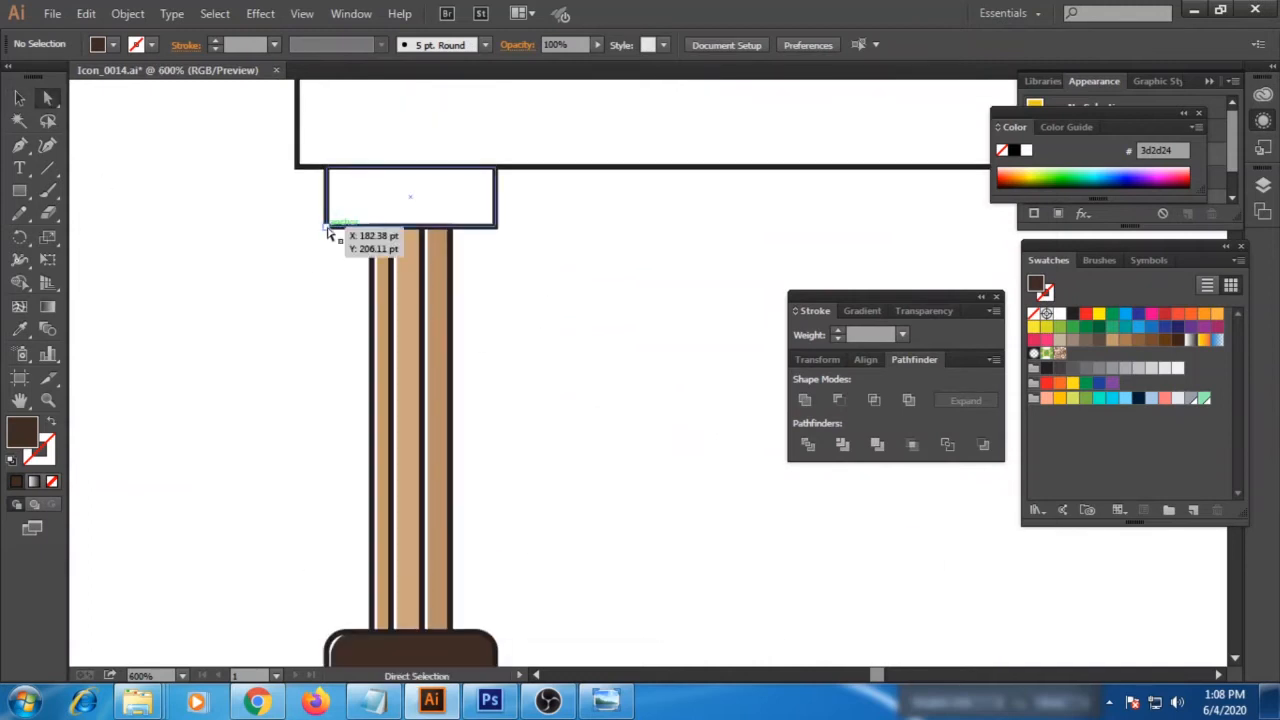
pyautogui.click(326, 227)
pyautogui.keyDown('shift'); pyautogui.click(495, 227); pyautogui.keyUp('shift')
pyautogui.moveTo(483, 215); pyautogui.dragTo(472, 206)
pyautogui.click(300, 270)
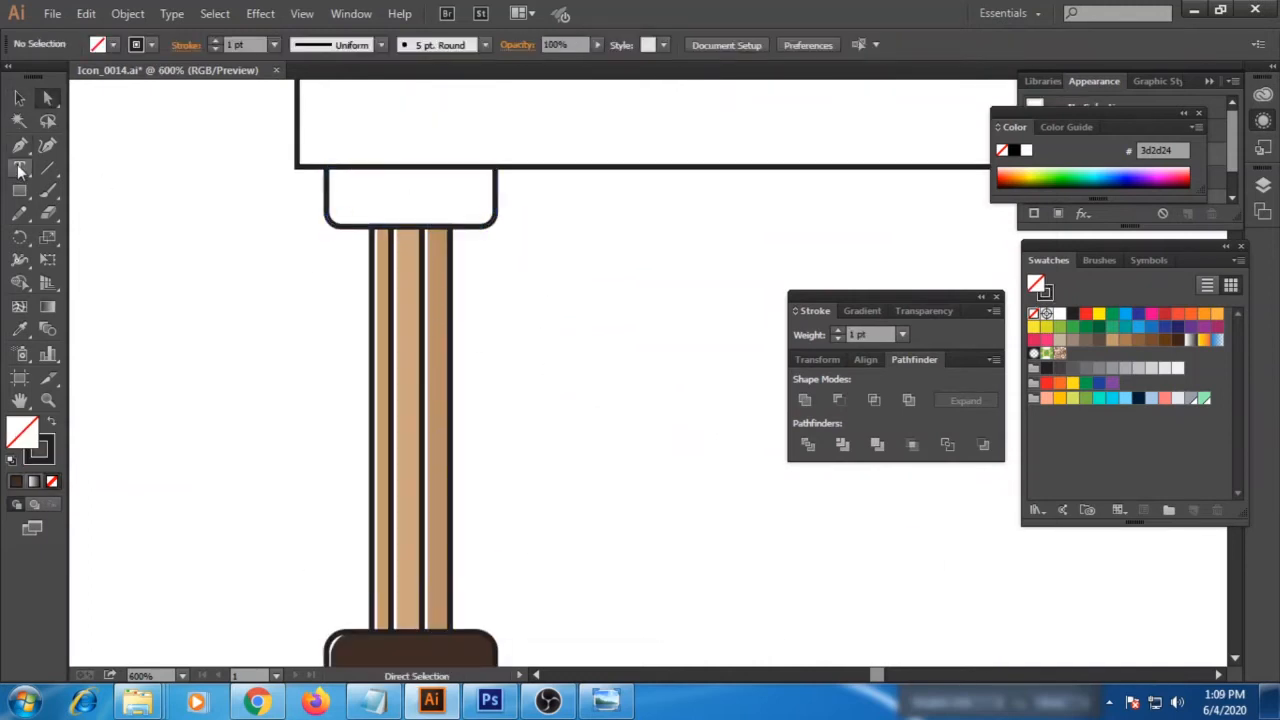
# Draw a rectangle over the column's cap, slightly inset from its left edge, and fill it with brown #594a42.
pyautogui.click(19, 190)
pyautogui.moveTo(337, 168); pyautogui.dragTo(495, 228)
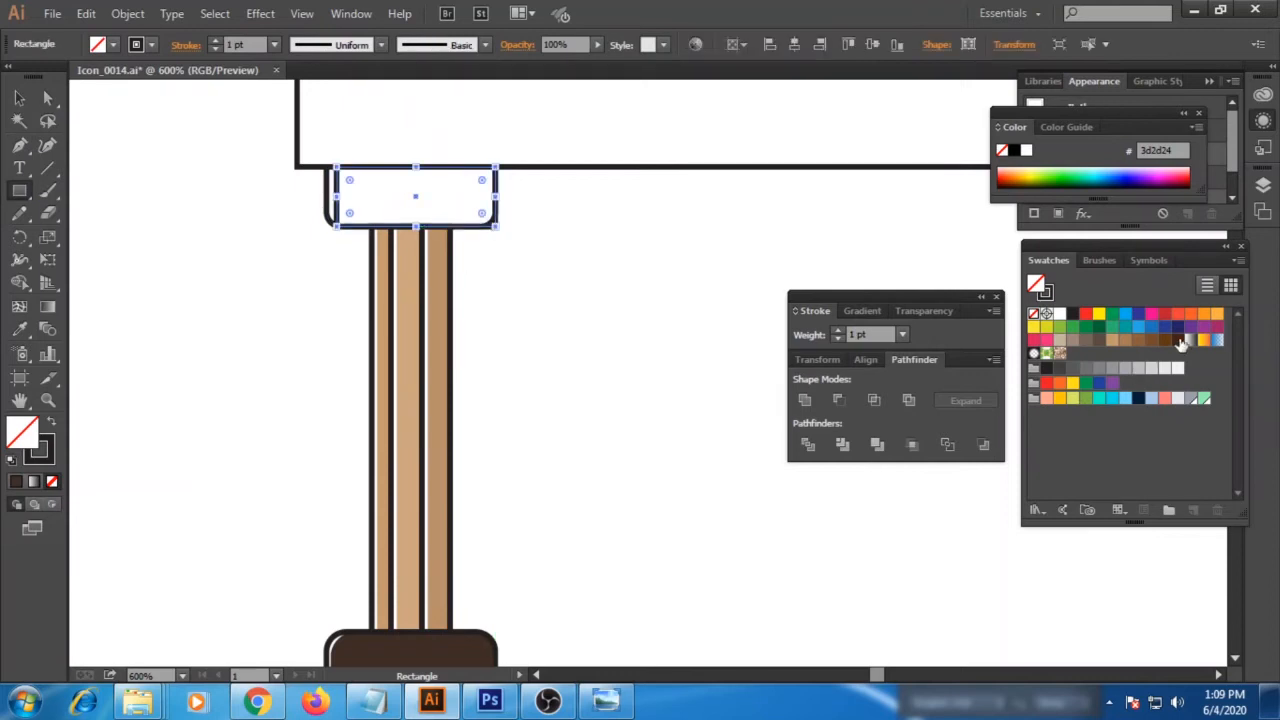
pyautogui.click(1179, 341)
pyautogui.click(1099, 341)
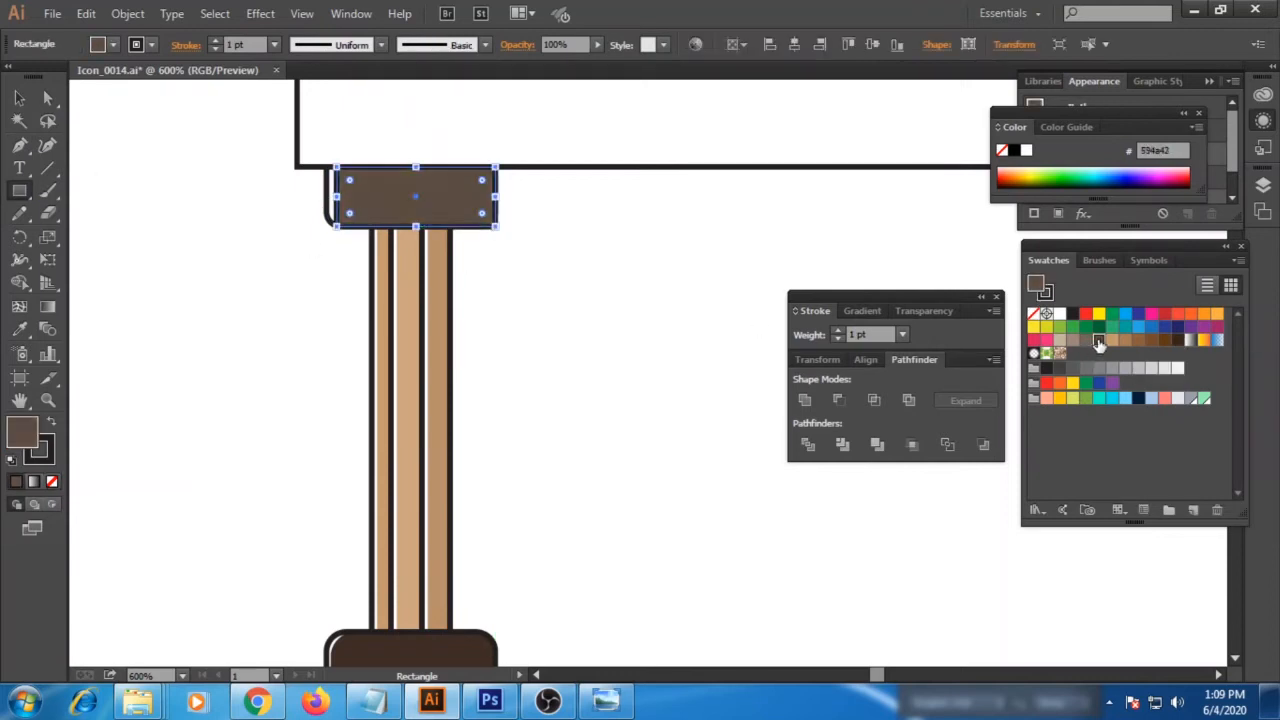
# Round the brown cap shape's lower corners to about 3.58 pt and remove its stroke.
pyautogui.press('a')
pyautogui.click(234, 217)
pyautogui.click(337, 227)
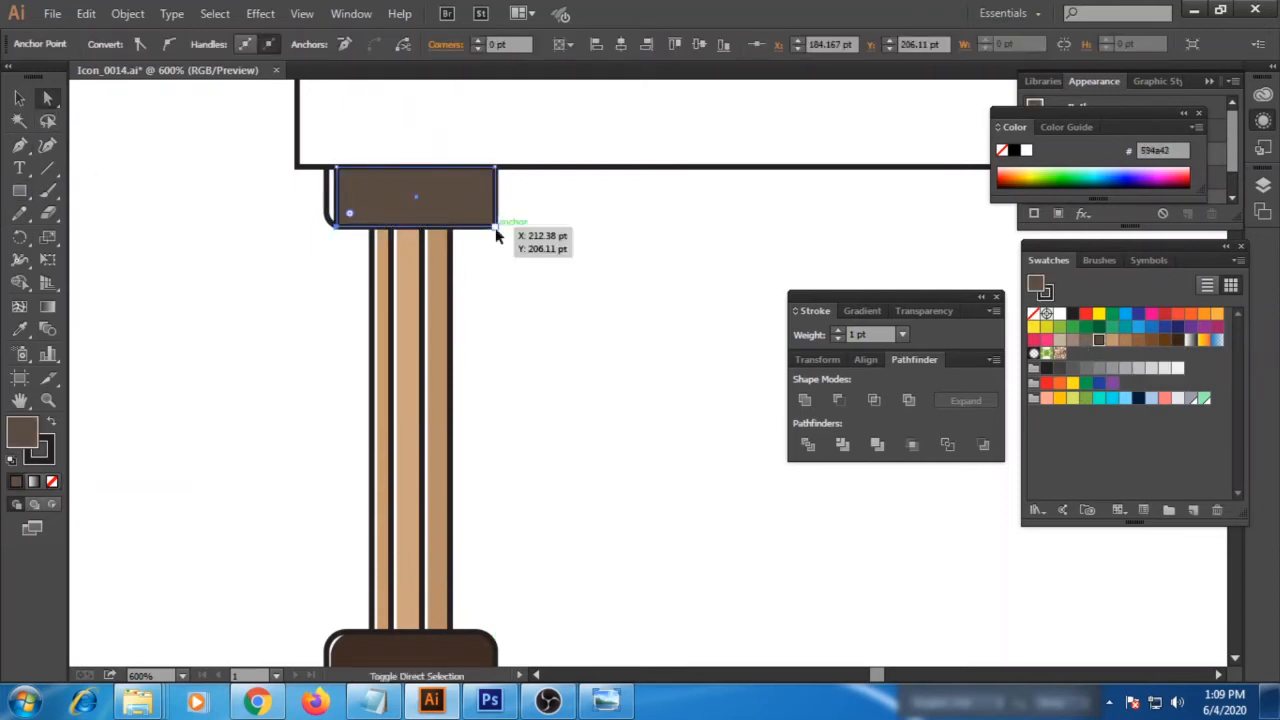
pyautogui.keyDown('shift'); pyautogui.click(495, 227); pyautogui.keyUp('shift')
pyautogui.moveTo(482, 213); pyautogui.dragTo(478, 214)
pyautogui.click(38, 447)
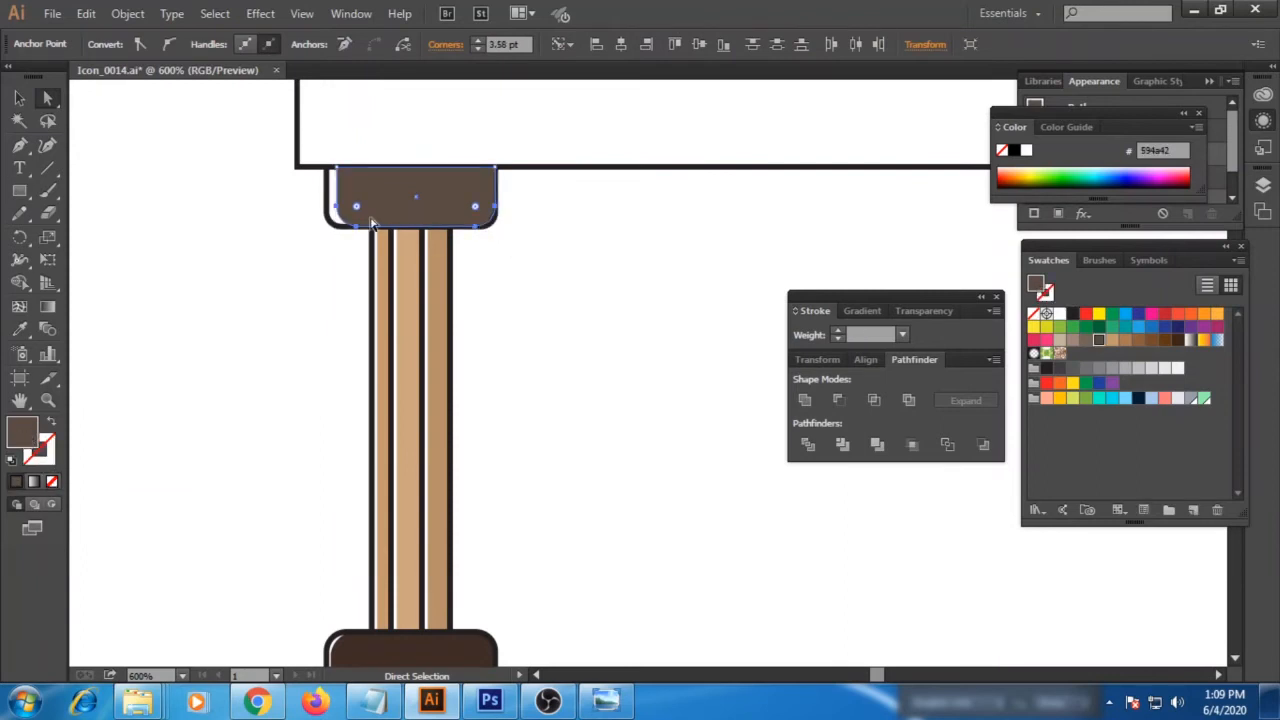
# Nudge the left-edge anchor points of the brown cap shape outward to narrow the gap to the cap's outline.
pyautogui.click(356, 227)
pyautogui.keyDown('shift'); pyautogui.click(336, 206); pyautogui.keyUp('shift')
pyautogui.keyDown('shift'); pyautogui.click(337, 167); pyautogui.keyUp('shift')
pyautogui.press('Left')
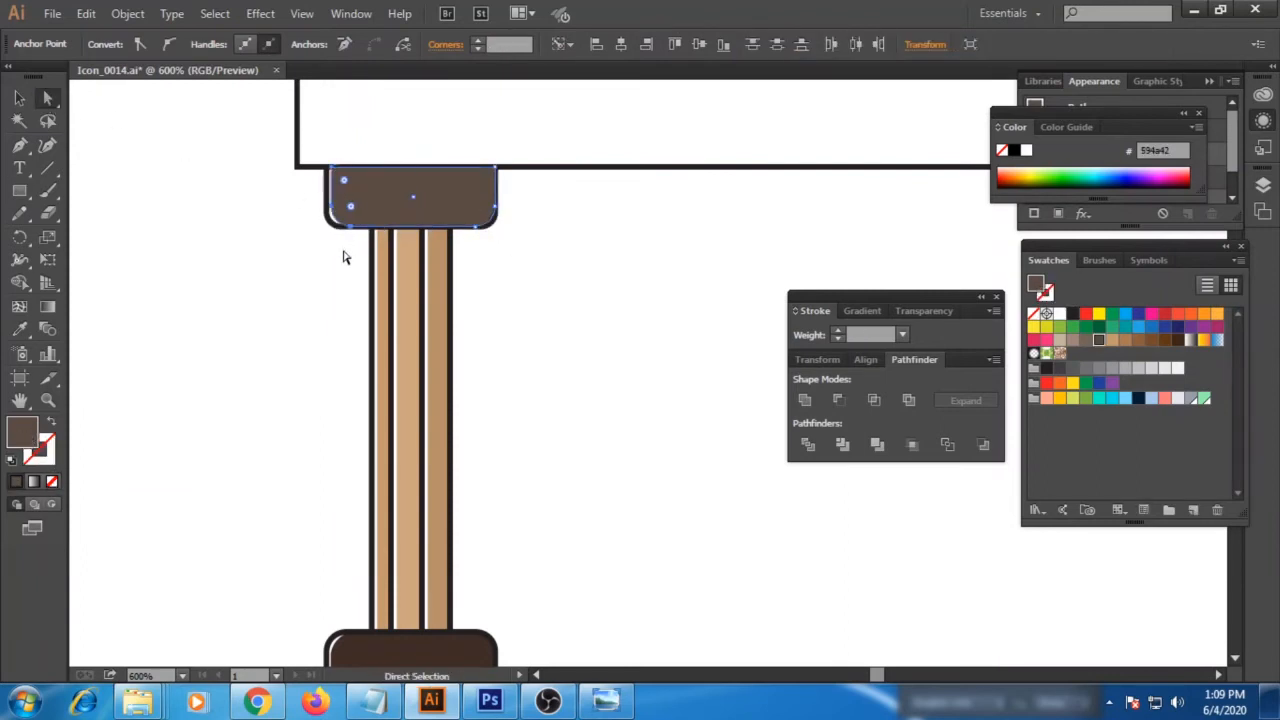
pyautogui.press('v')
pyautogui.click(372, 195)
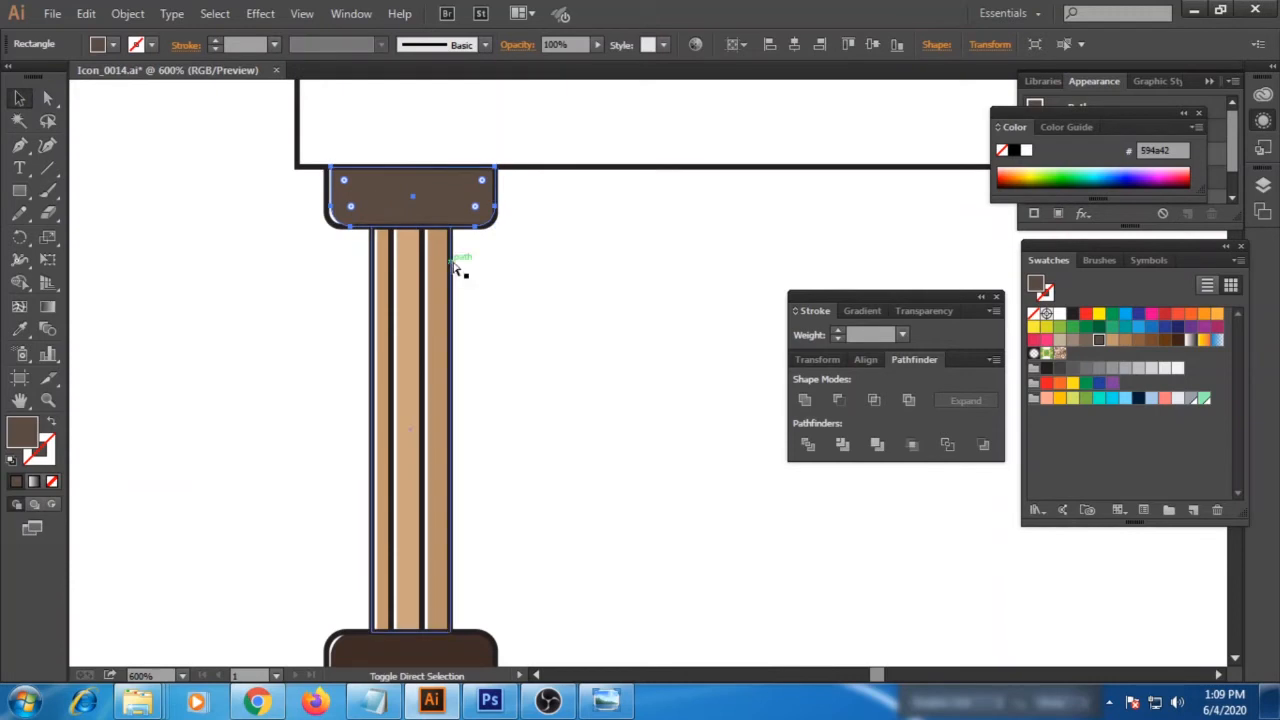
pyautogui.click(566, 309)
# Group all the column's parts, including cap, shaft and base.
pyautogui.hotkey('ctrl', '-')
pyautogui.moveTo(564, 538); pyautogui.dragTo(406, 286)
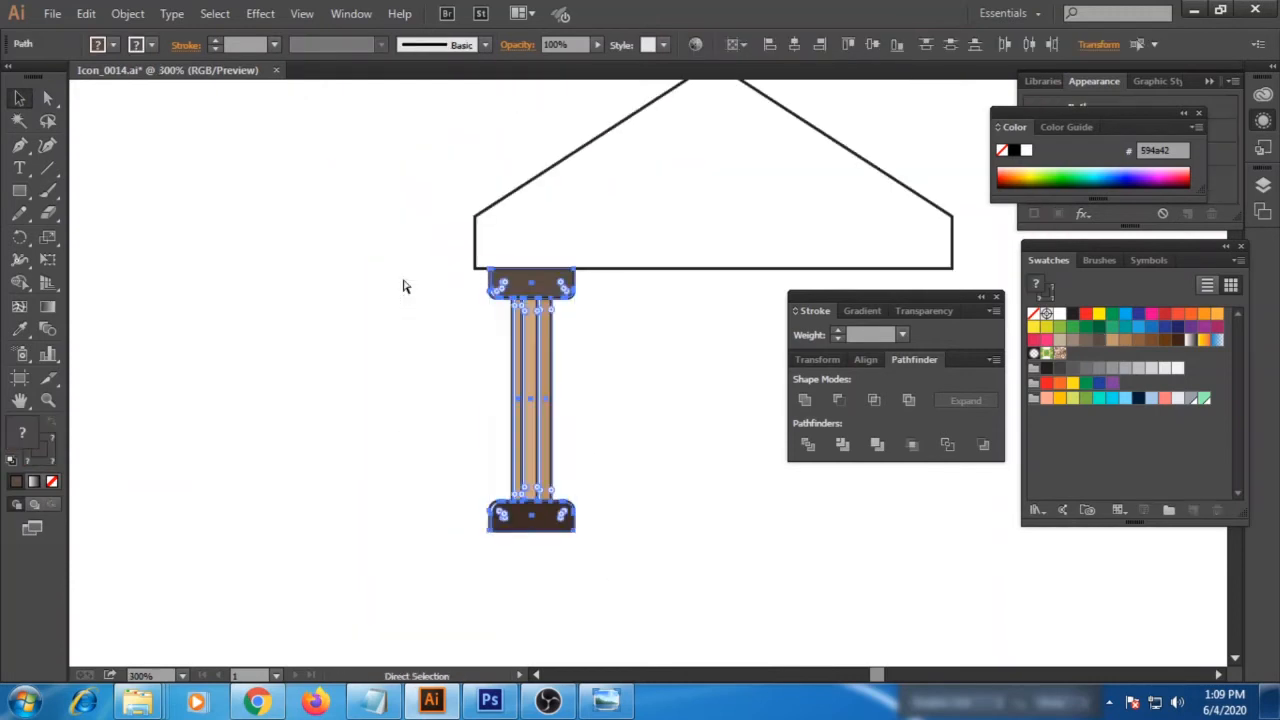
pyautogui.click(610, 379)
# Recolor the cap and base fills inside the column group to orange (#f26522).
pyautogui.moveTo(587, 340); pyautogui.dragTo(445, 355)
pyautogui.doubleClick(408, 305)
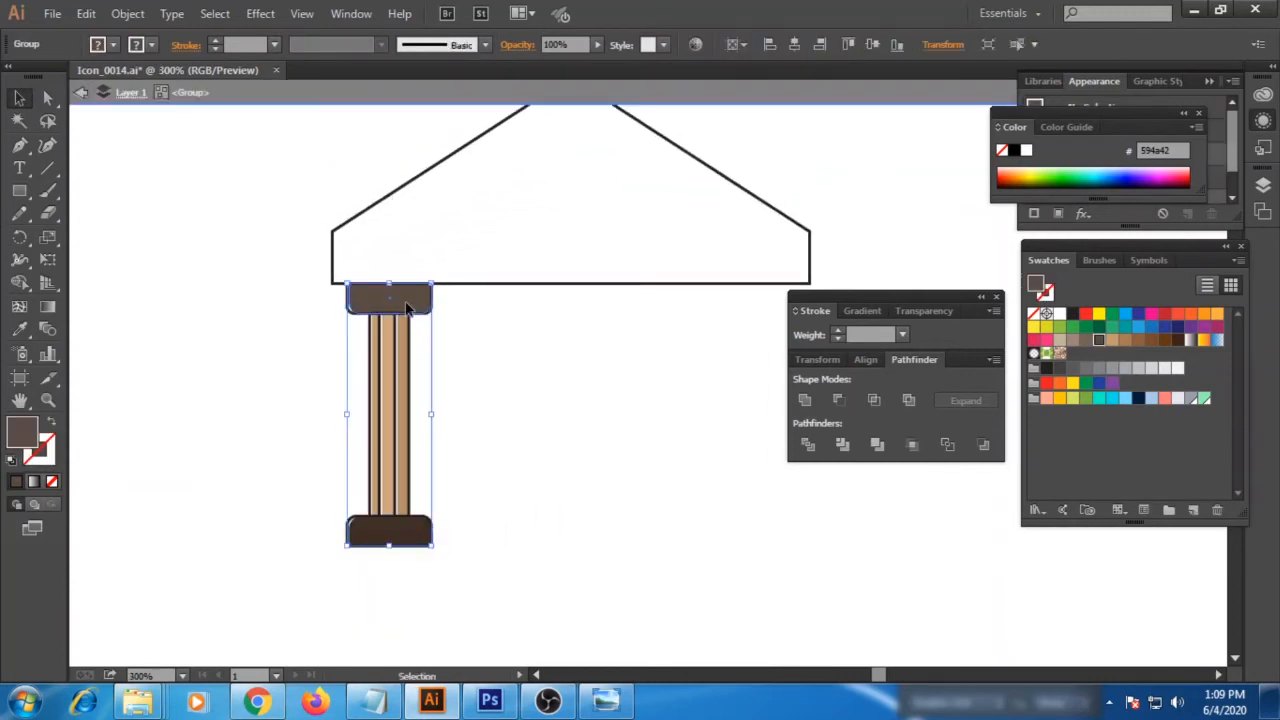
pyautogui.click(1048, 398)
pyautogui.click(1060, 385)
pyautogui.click(659, 456)
pyautogui.click(389, 531)
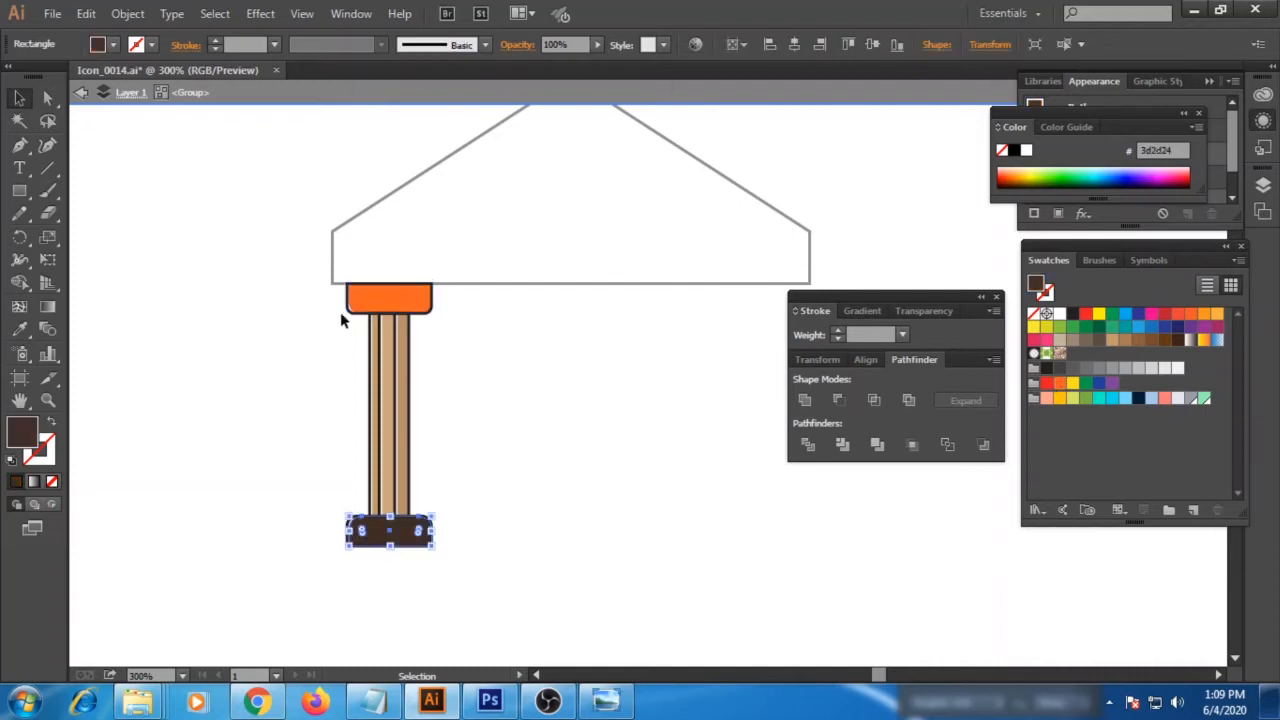
pyautogui.click(1059, 384)
pyautogui.doubleClick(476, 607)
# Duplicate the column group and shift the copy horizontally to the middle of the roof.
pyautogui.moveTo(476, 607); pyautogui.dragTo(286, 307)
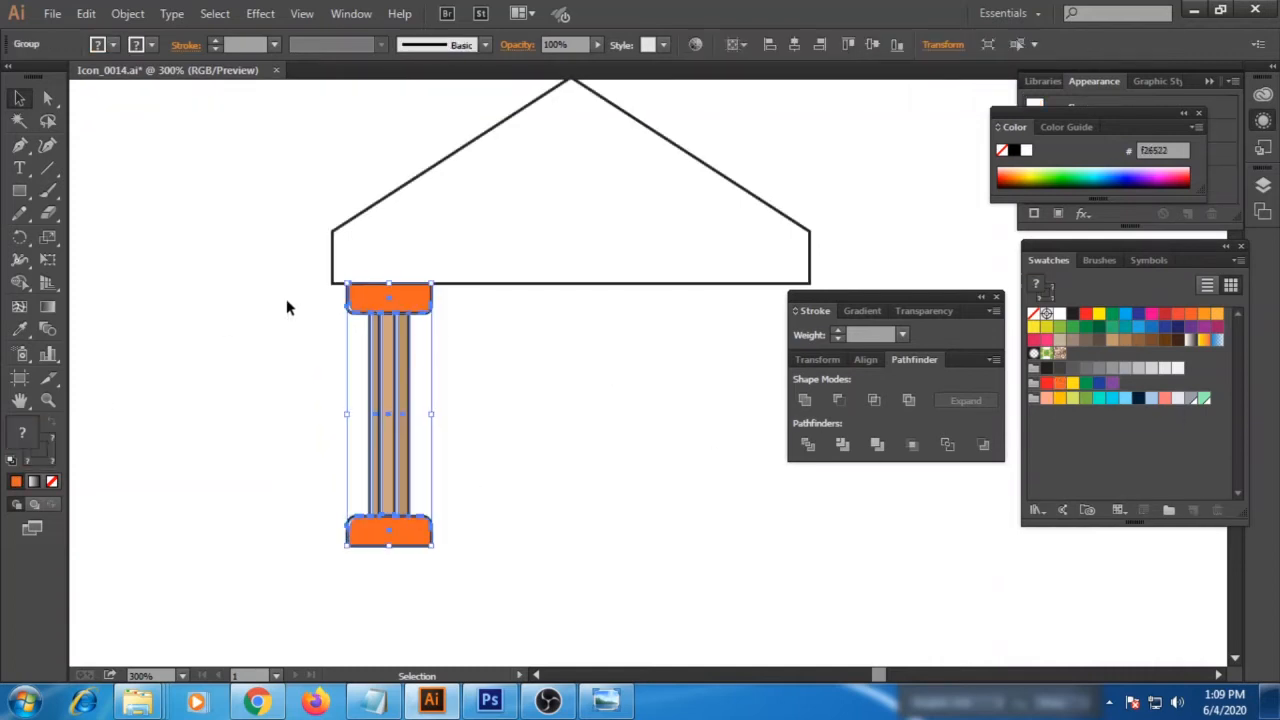
pyautogui.hotkey('ctrl', 'shift', 'v')
pyautogui.hotkey('shift', 'Right')
pyautogui.hotkey('shift', 'Right')
pyautogui.hotkey('shift', 'Right')
pyautogui.hotkey('shift', 'Right')
pyautogui.hotkey('shift', 'Right')
pyautogui.hotkey('shift', 'Right')
pyautogui.hotkey('shift', 'Right')
pyautogui.hotkey('shift', 'Right')
pyautogui.hotkey('shift', 'Left')
pyautogui.hotkey('shift', 'Left')
pyautogui.press('Right')
pyautogui.press('Right')
pyautogui.press('Right')
pyautogui.click(683, 527)
# Duplicate the middle column, shift the copy beneath the roof's right end, and distribute all three columns evenly horizontally.
pyautogui.moveTo(590, 505); pyautogui.dragTo(465, 527)
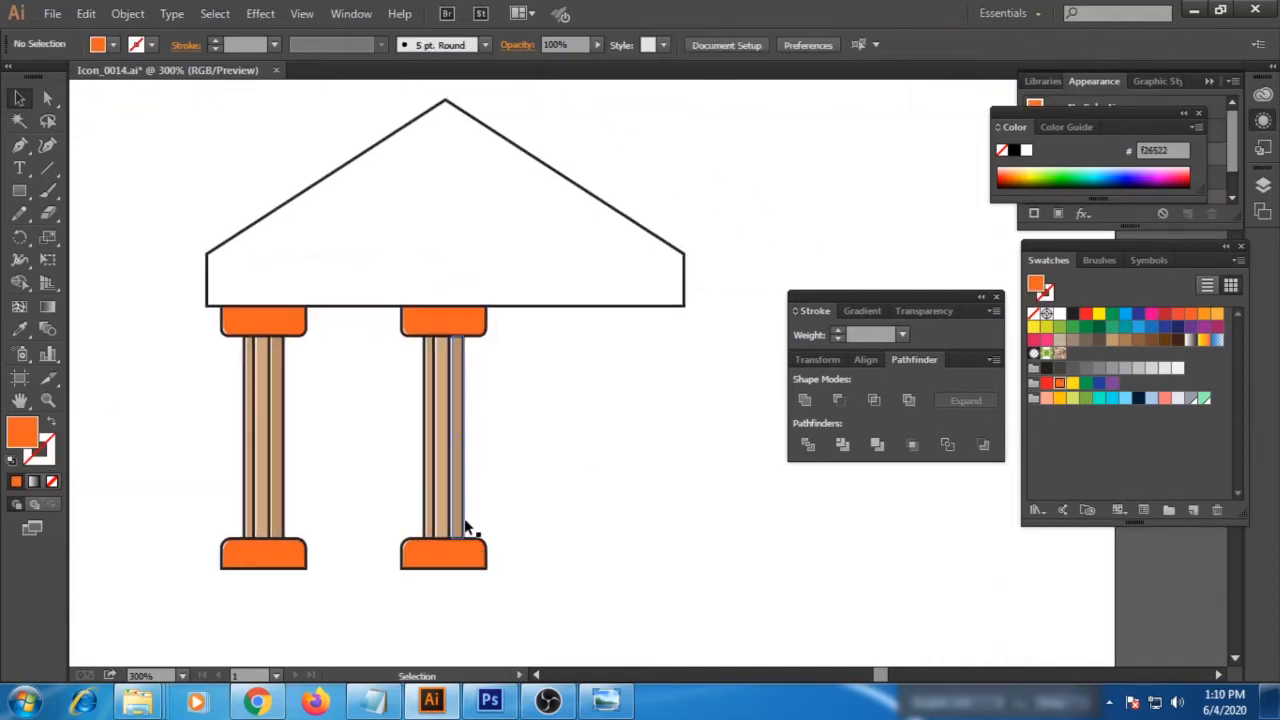
pyautogui.click(475, 563)
pyautogui.hotkey('ctrl', 'c')
pyautogui.hotkey('ctrl', 'f')
pyautogui.hotkey('shift', 'Right')
pyautogui.hotkey('shift', 'Right')
pyautogui.hotkey('shift', 'Right')
pyautogui.hotkey('shift', 'Right')
pyautogui.hotkey('shift', 'Right')
pyautogui.hotkey('shift', 'Right')
pyautogui.moveTo(728, 600); pyautogui.dragTo(190, 474)
pyautogui.click(1028, 44)
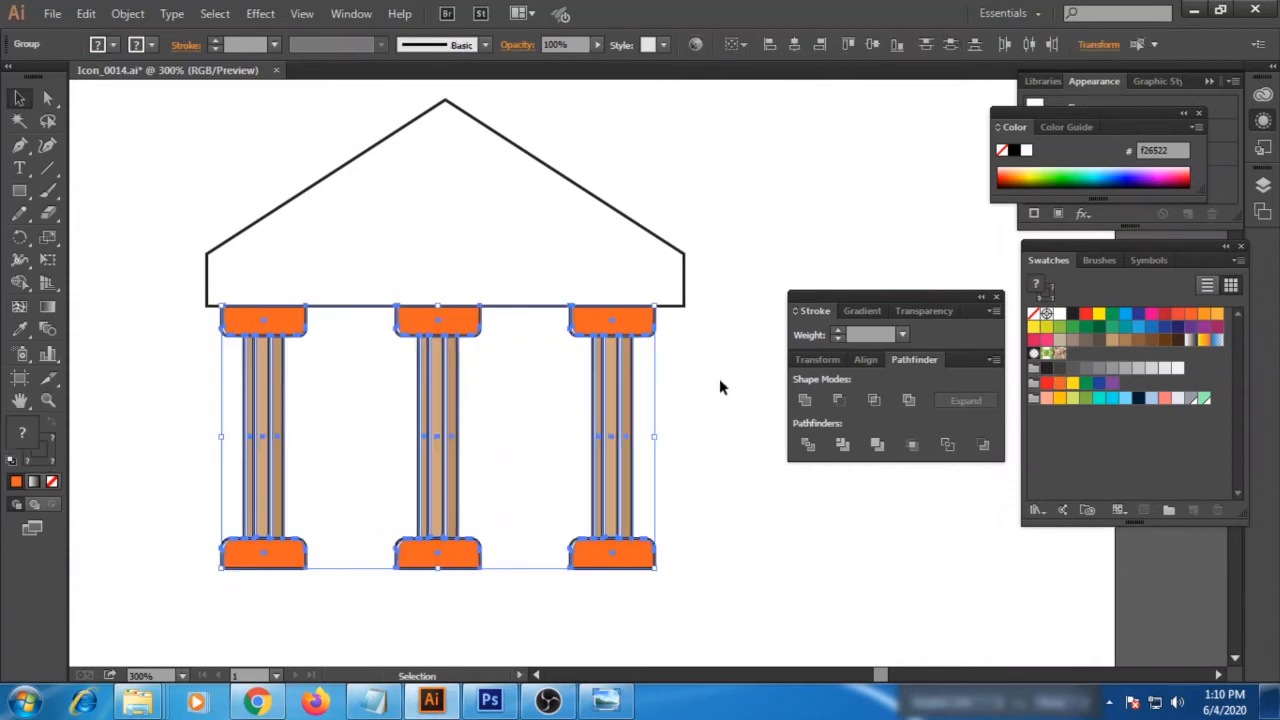
# Group the three columns together into one object.
pyautogui.click(719, 380)
pyautogui.moveTo(704, 420); pyautogui.dragTo(234, 391)
pyautogui.hotkey('ctrl', 'g')
pyautogui.click(361, 540)
# Draw a base rectangle about 177 by 9 pt directly beneath the columns, extending past both outer ones.
pyautogui.moveTo(361, 540)
pyautogui.mouseDown()
pyautogui.moveTo(329, 494)
pyautogui.moveTo(344, 543)
pyautogui.mouseUp()
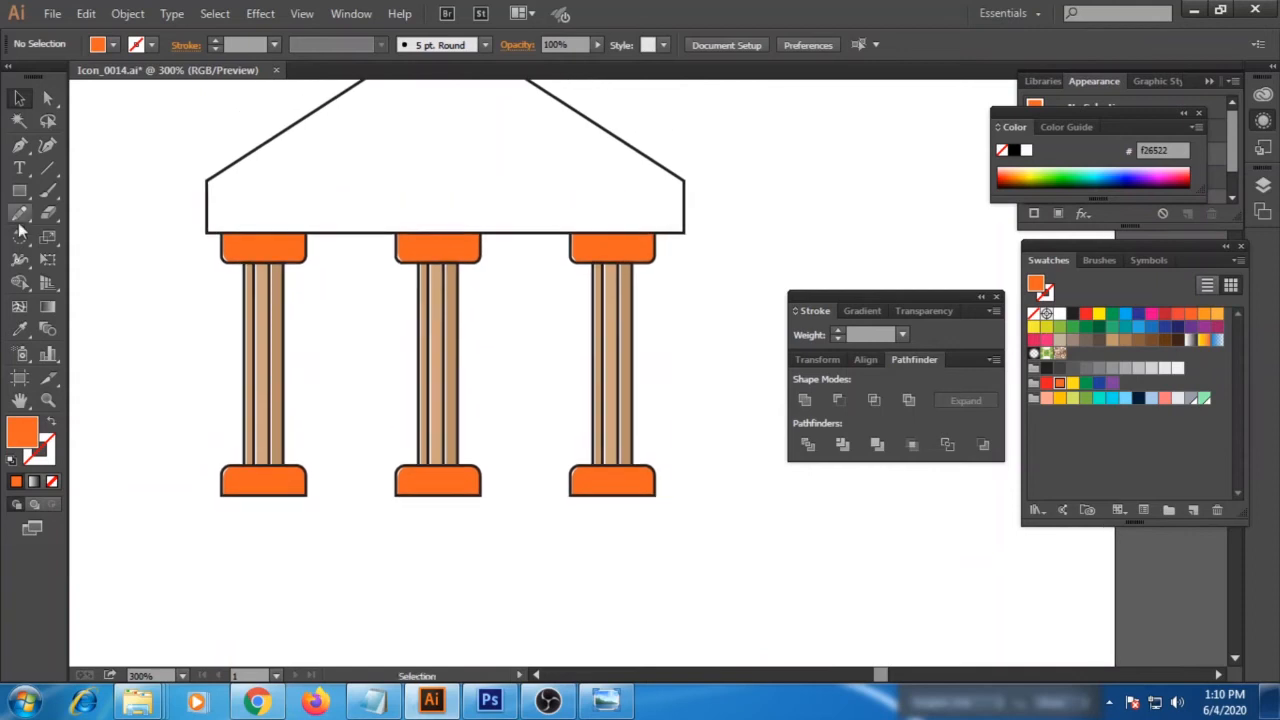
pyautogui.moveTo(192, 497)
pyautogui.mouseDown()
pyautogui.moveTo(609, 551)
pyautogui.moveTo(690, 521)
pyautogui.mouseUp()
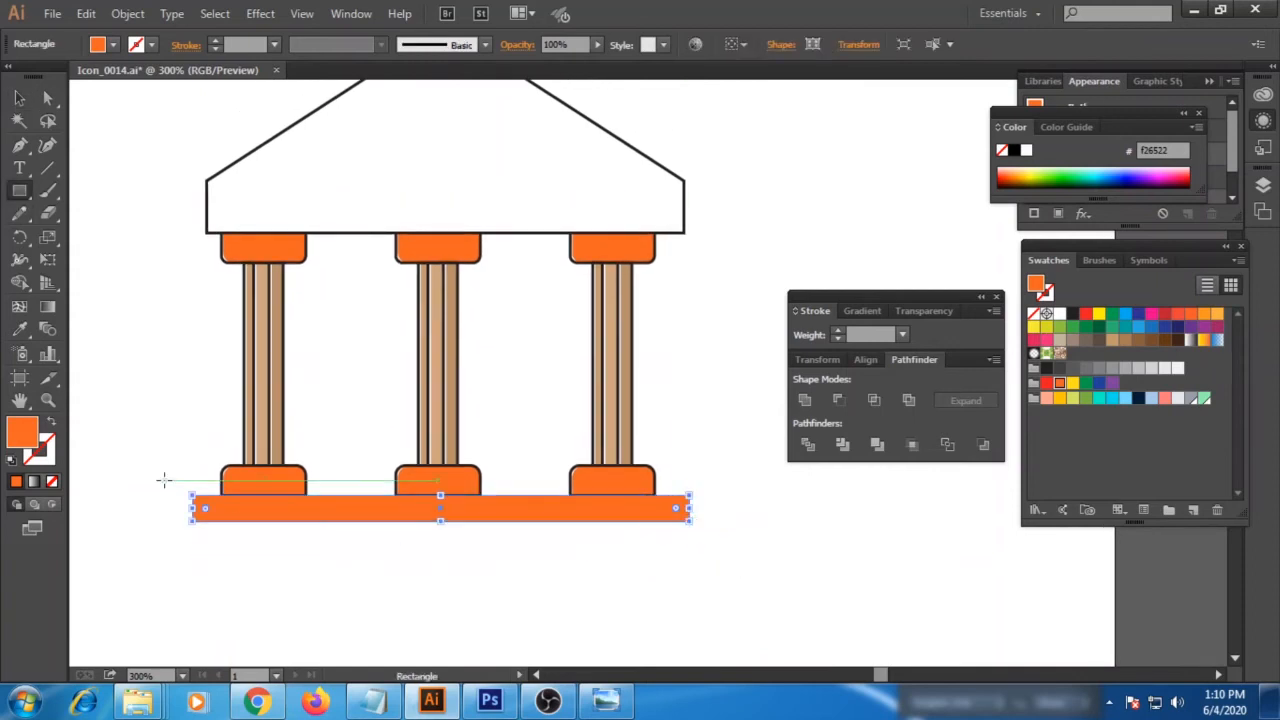
pyautogui.click(19, 331)
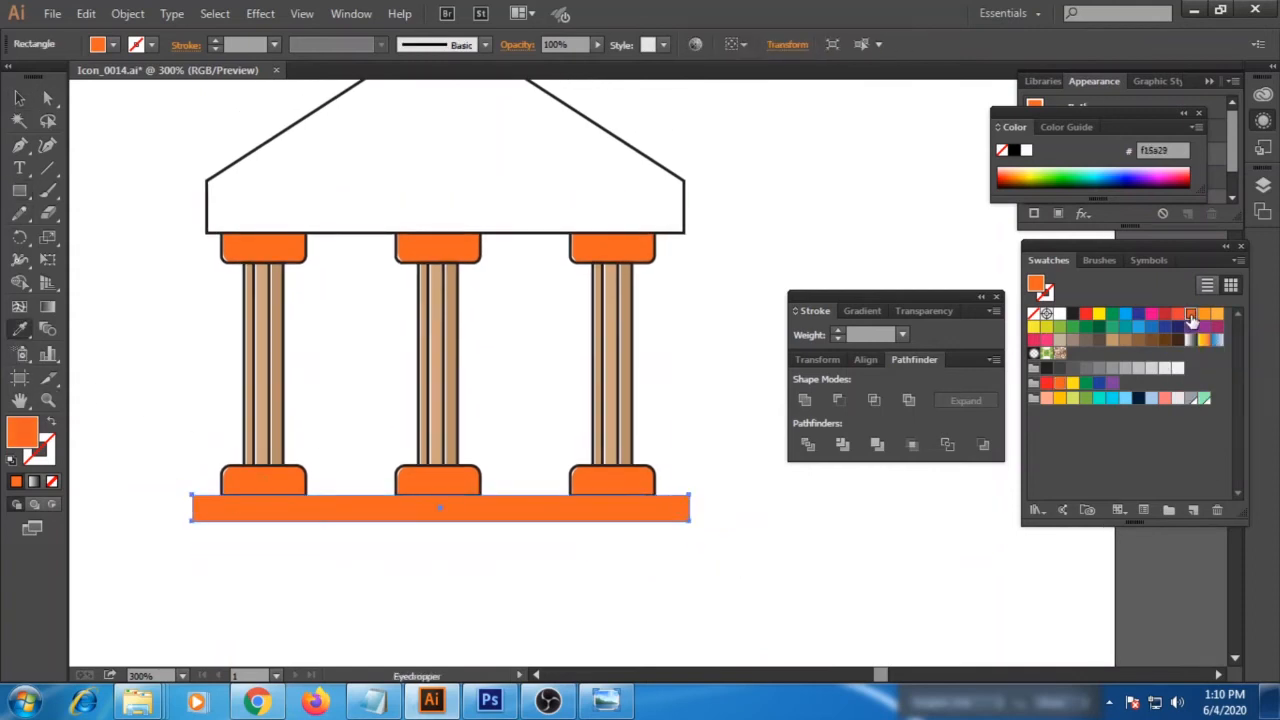
pyautogui.click(1073, 369)
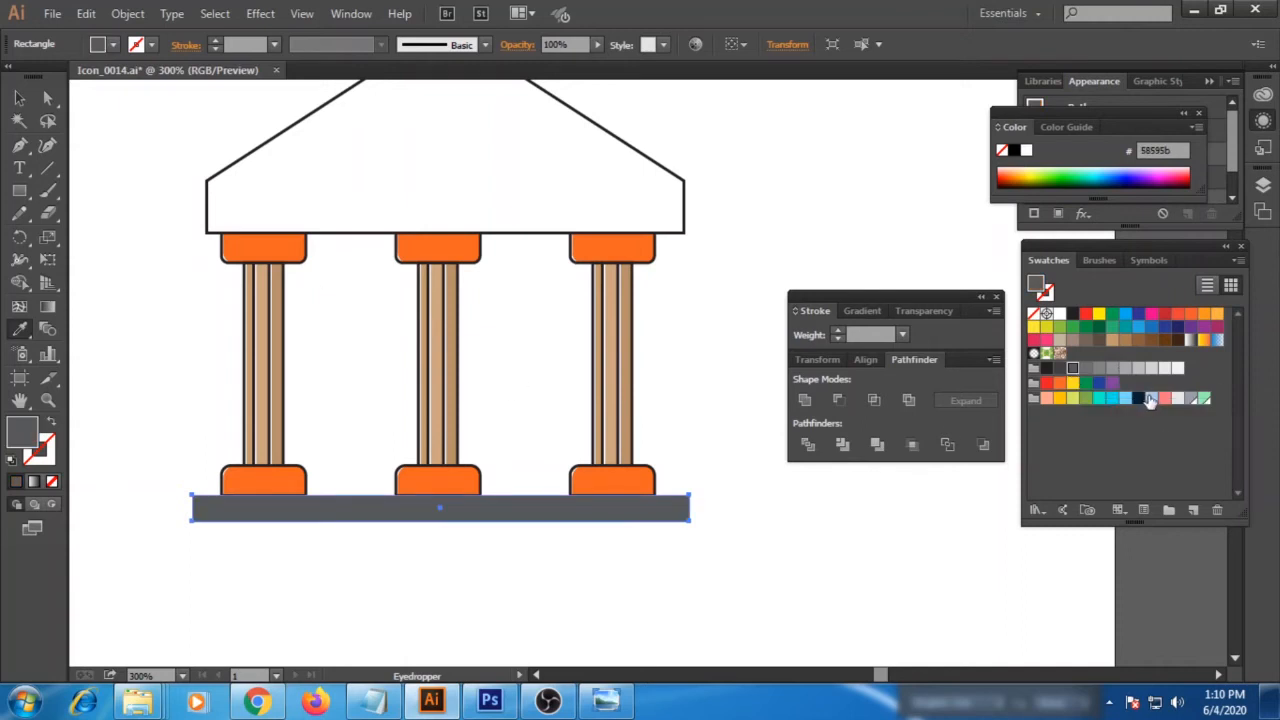
pyautogui.click(1150, 400)
pyautogui.click(1112, 399)
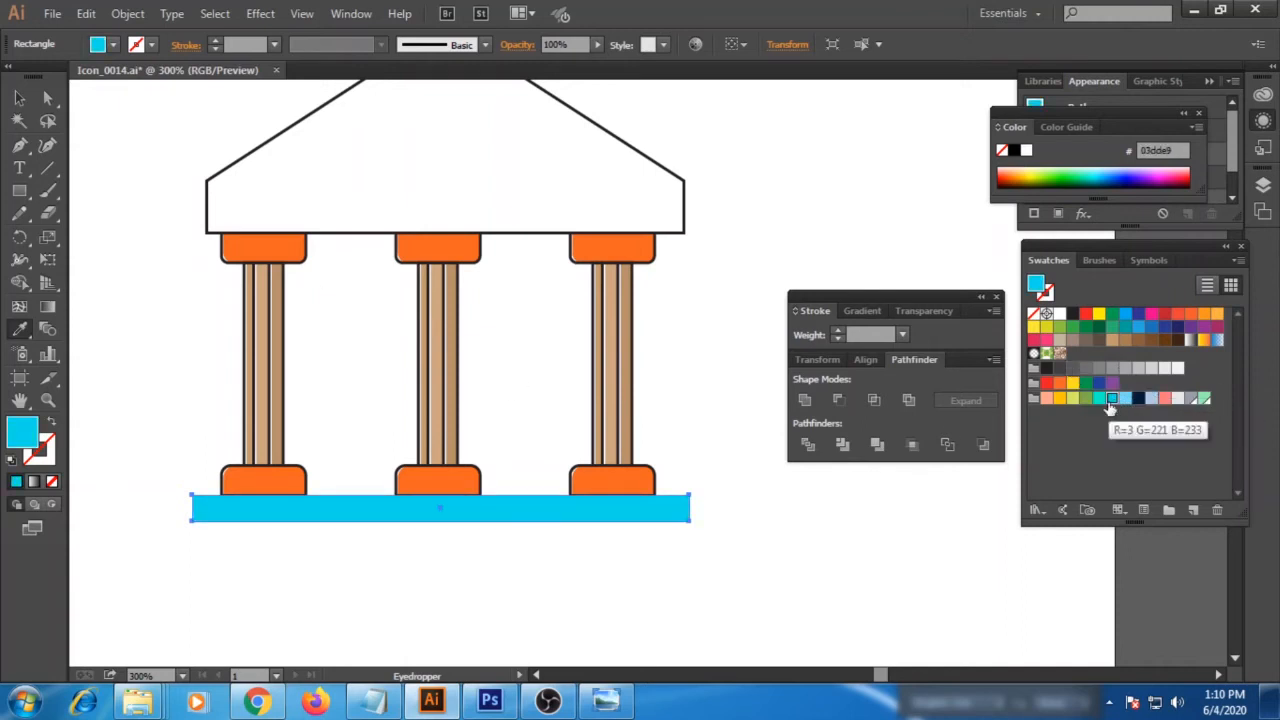
pyautogui.click(1126, 369)
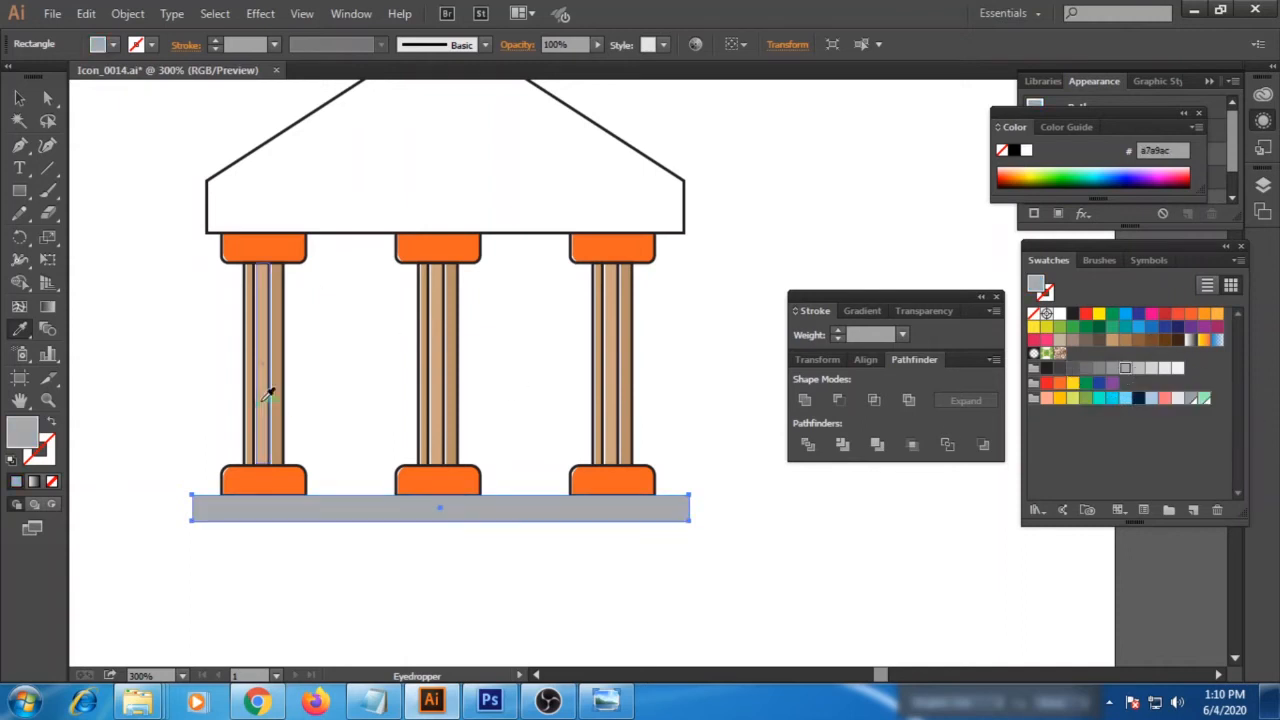
# Match the base rectangle's appearance to the roof's unfilled 1 pt black outline.
pyautogui.click(212, 218)
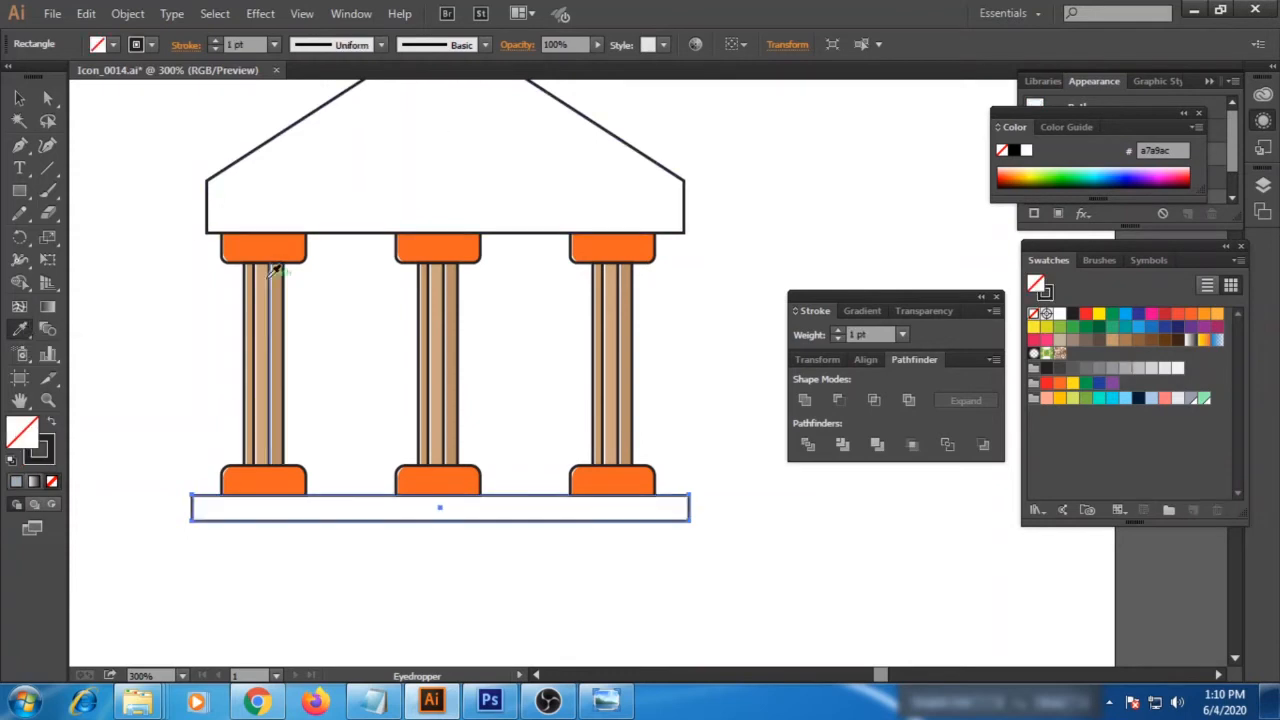
pyautogui.press('v')
pyautogui.hotkey('ctrl', 'v')
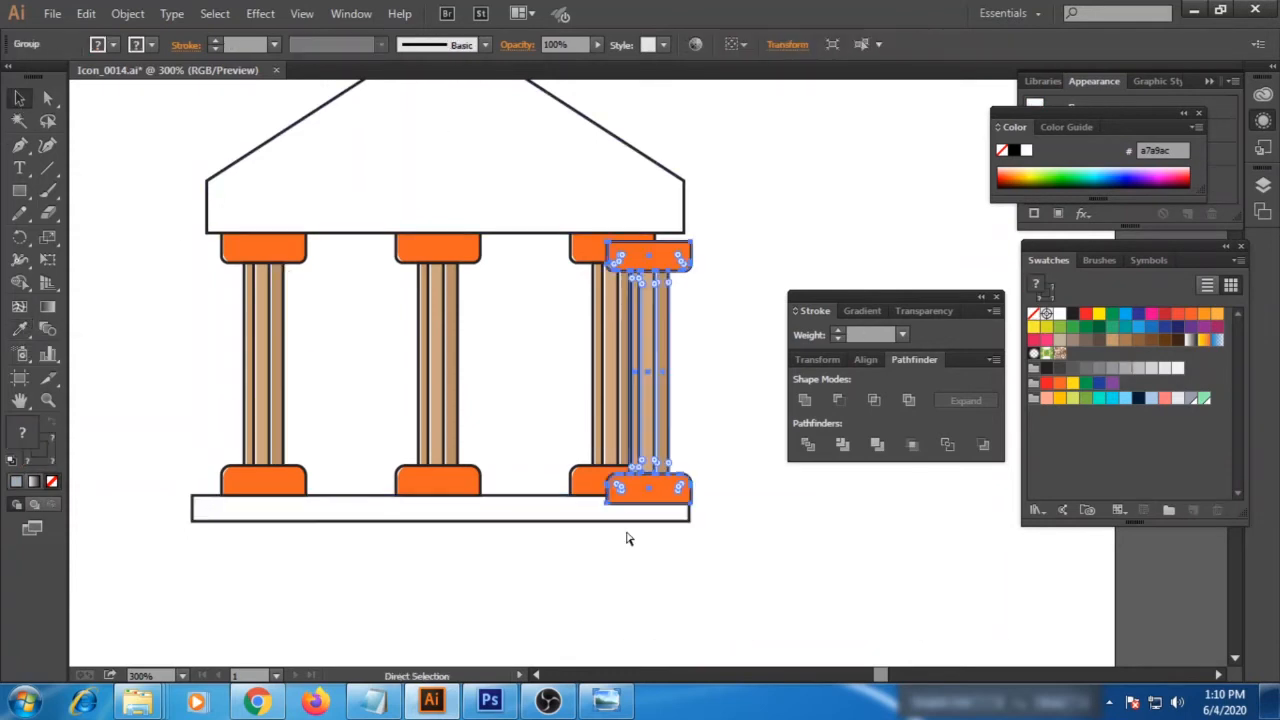
pyautogui.hotkey('ctrl', 'z')
# Duplicate the base rectangle directly below as a second step and widen the copy to about 186 pt.
pyautogui.hotkey('ctrl', 'c')
pyautogui.hotkey('ctrl', 'f')
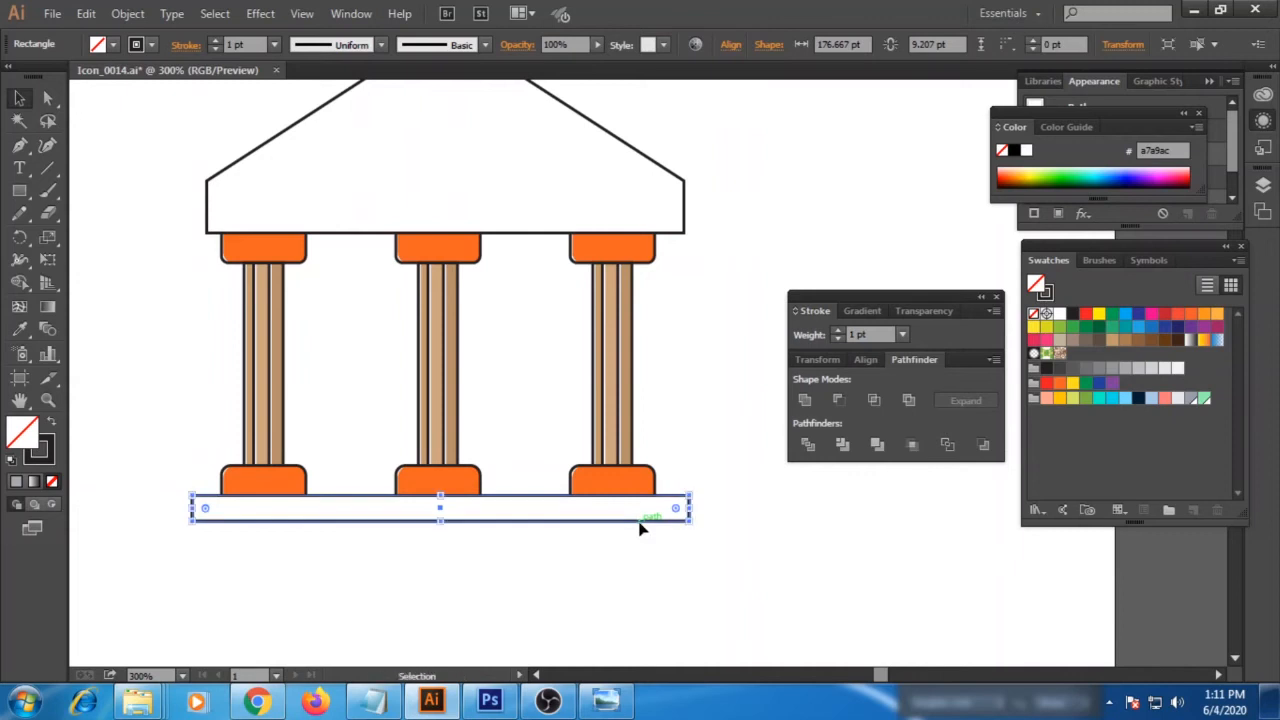
pyautogui.hotkey('shift', 'Down')
pyautogui.moveTo(689, 537); pyautogui.dragTo(717, 538)
pyautogui.click(706, 555)
pyautogui.click(700, 526)
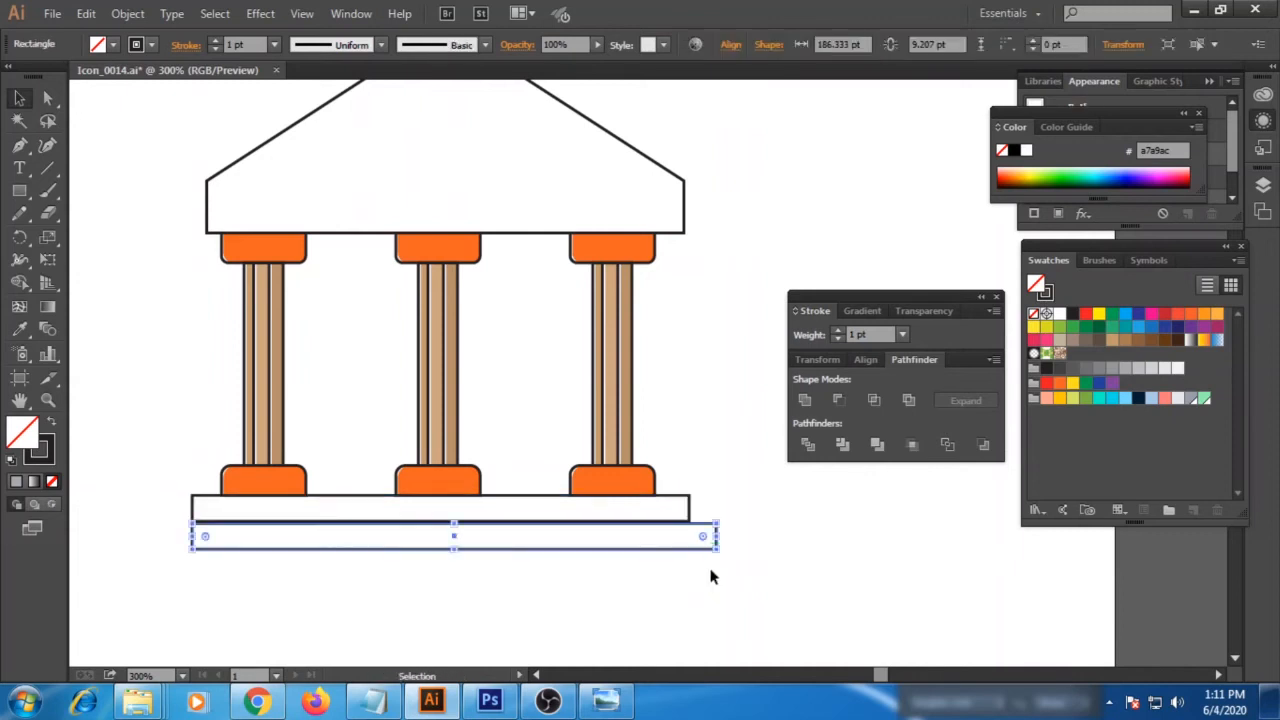
pyautogui.press('Up')
# Centre the roof, the columns and both base steps horizontally on one another.
pyautogui.click(743, 594)
pyautogui.moveTo(755, 595); pyautogui.dragTo(199, 121)
pyautogui.click(792, 45)
pyautogui.click(700, 508)
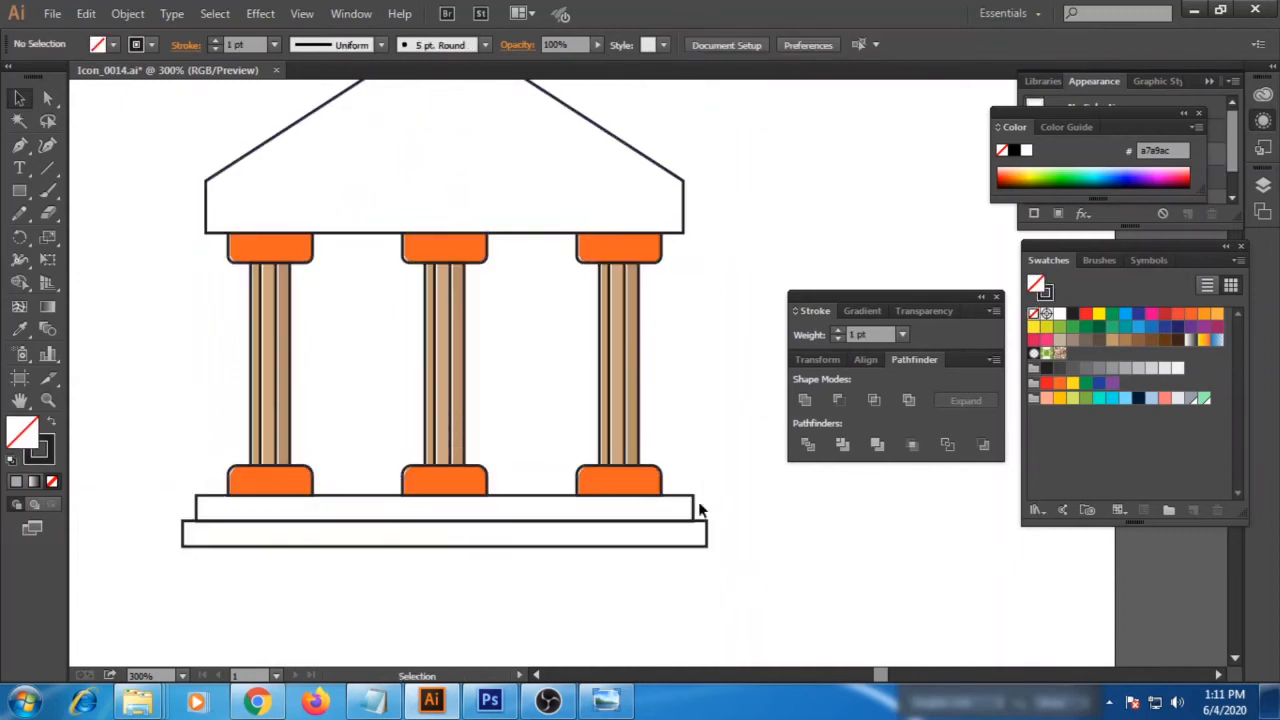
# Draw a light-blue (#a7caea) rectangle without stroke inside the upper step, leaving a thin white edge at its top and left.
pyautogui.hotkey('ctrl', '+')
pyautogui.hotkey('ctrl', '+')
pyautogui.moveTo(346, 504); pyautogui.dragTo(781, 119)
pyautogui.moveTo(184, 228)
pyautogui.mouseDown()
pyautogui.moveTo(890, 279)
pyautogui.moveTo(1096, 264)
pyautogui.moveTo(1075, 271)
pyautogui.mouseUp()
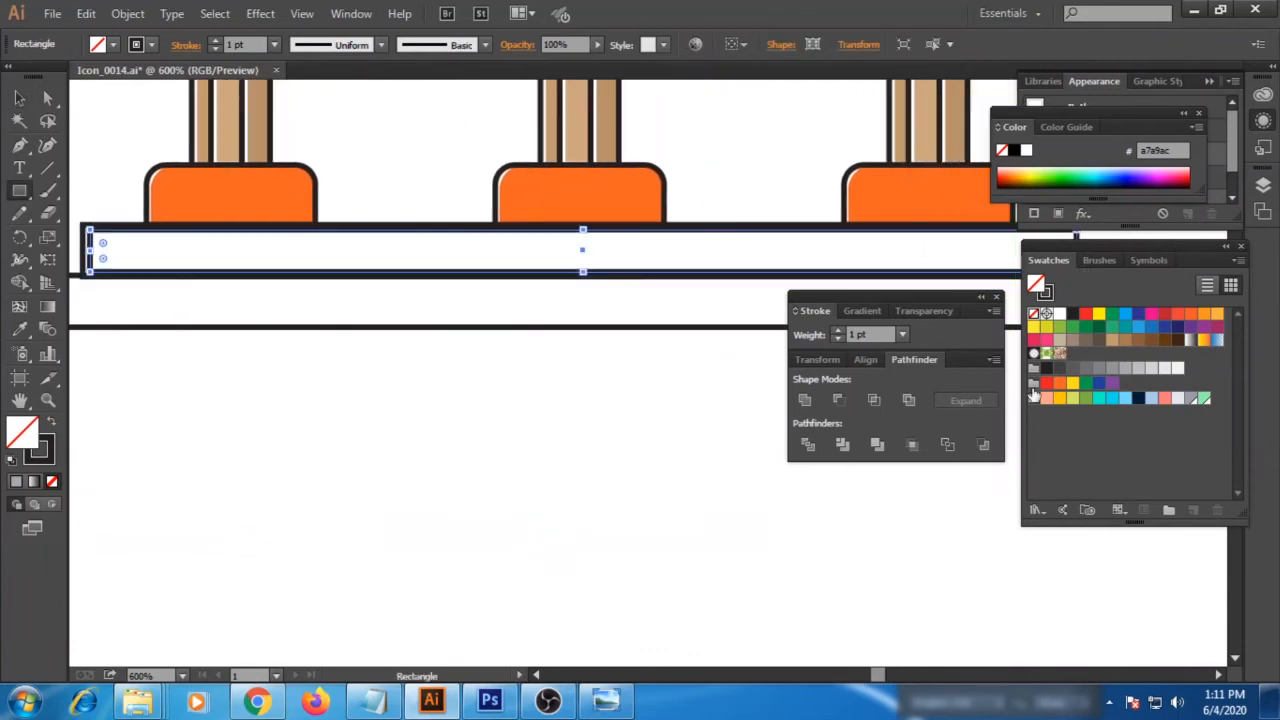
pyautogui.click(52, 428)
pyautogui.click(1151, 398)
pyautogui.press('v')
pyautogui.click(277, 423)
# Draw a light-blue rectangle without stroke inside the lower step and fit it to about 185 by 8.4 pt.
pyautogui.moveTo(218, 393); pyautogui.dragTo(383, 385)
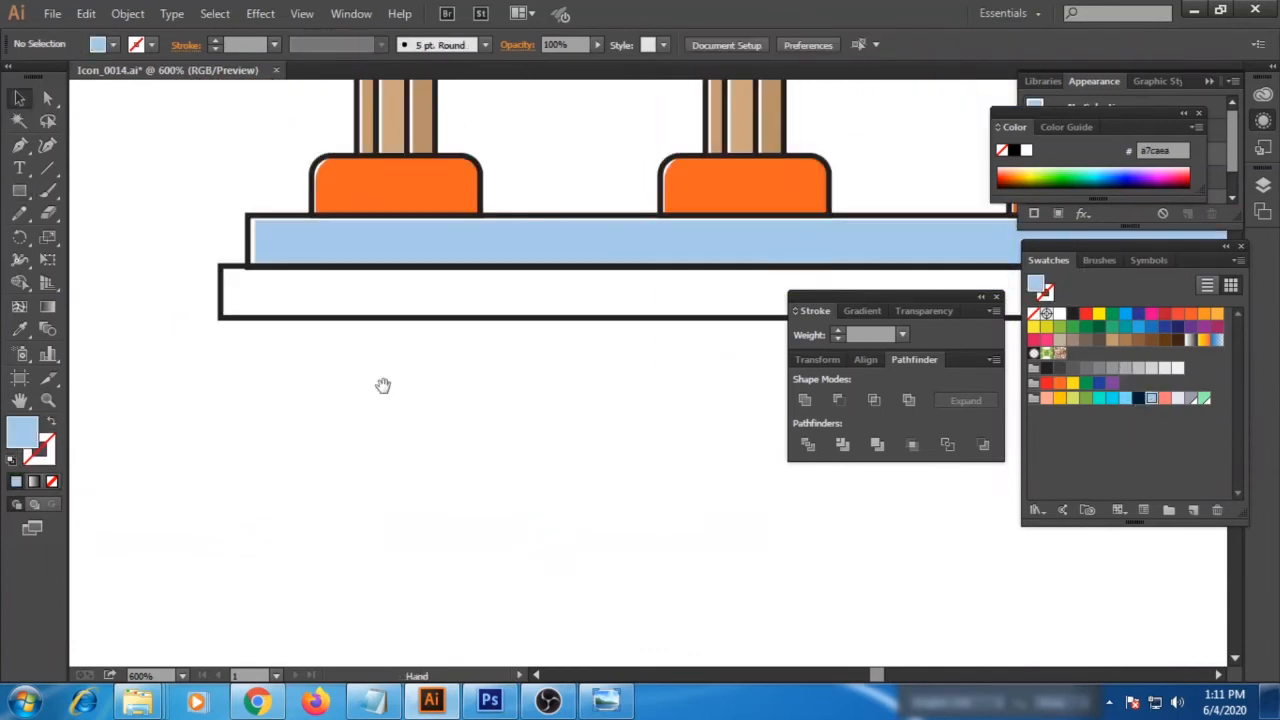
pyautogui.click(20, 190)
pyautogui.click(19, 98)
pyautogui.moveTo(224, 270)
pyautogui.mouseDown()
pyautogui.moveTo(1045, 340)
pyautogui.moveTo(909, 297)
pyautogui.moveTo(1050, 316)
pyautogui.moveTo(1023, 318)
pyautogui.mouseUp()
pyautogui.click(165, 250)
pyautogui.moveTo(678, 375); pyautogui.dragTo(367, 402)
pyautogui.click(1150, 399)
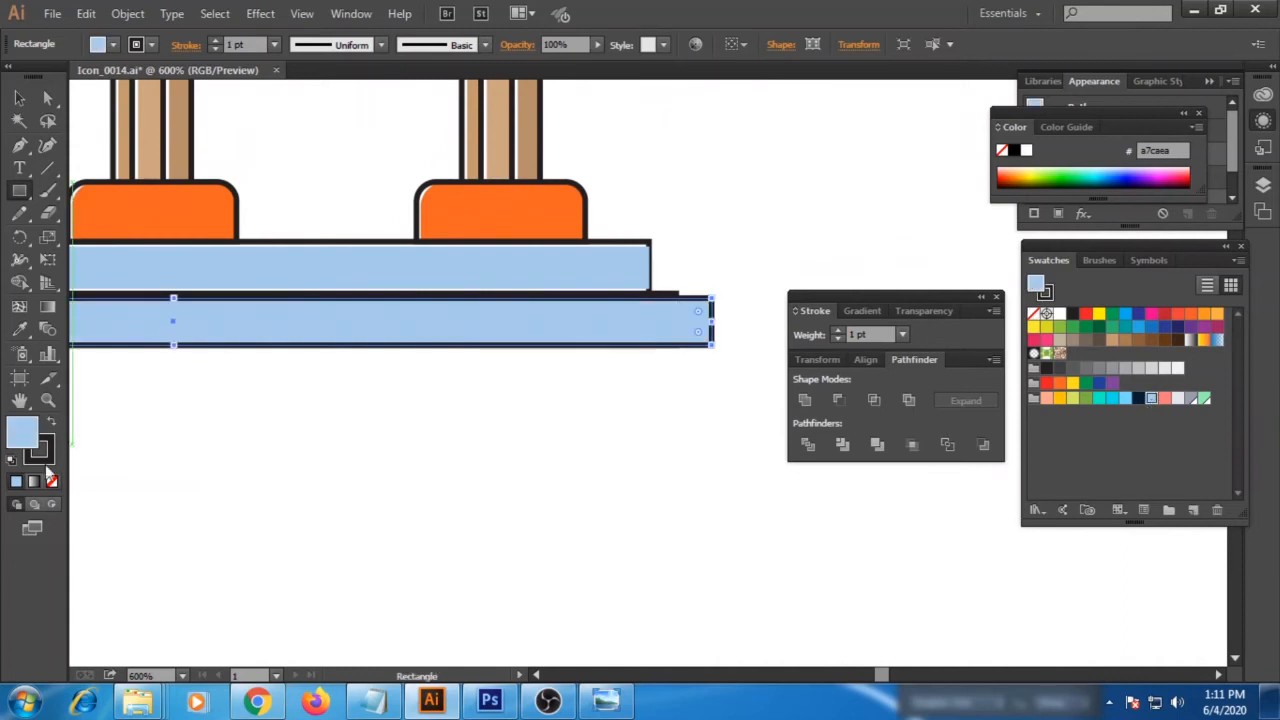
pyautogui.click(45, 458)
pyautogui.click(52, 481)
pyautogui.click(19, 98)
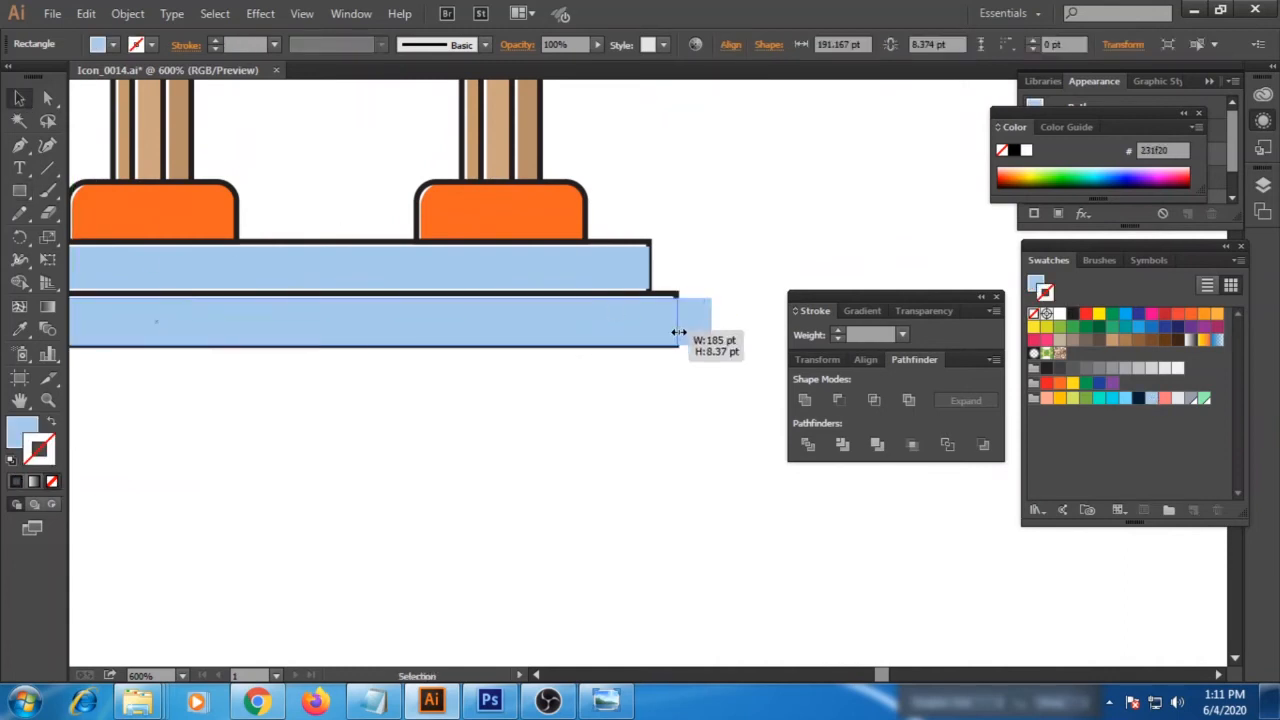
pyautogui.moveTo(679, 332); pyautogui.dragTo(679, 332)
# Darken the lower step's fill to a deeper blue (#89b4d3).
pyautogui.doubleClick(21, 436)
pyautogui.click(612, 284)
pyautogui.click(971, 246)
pyautogui.click(359, 393)
pyautogui.press('space')
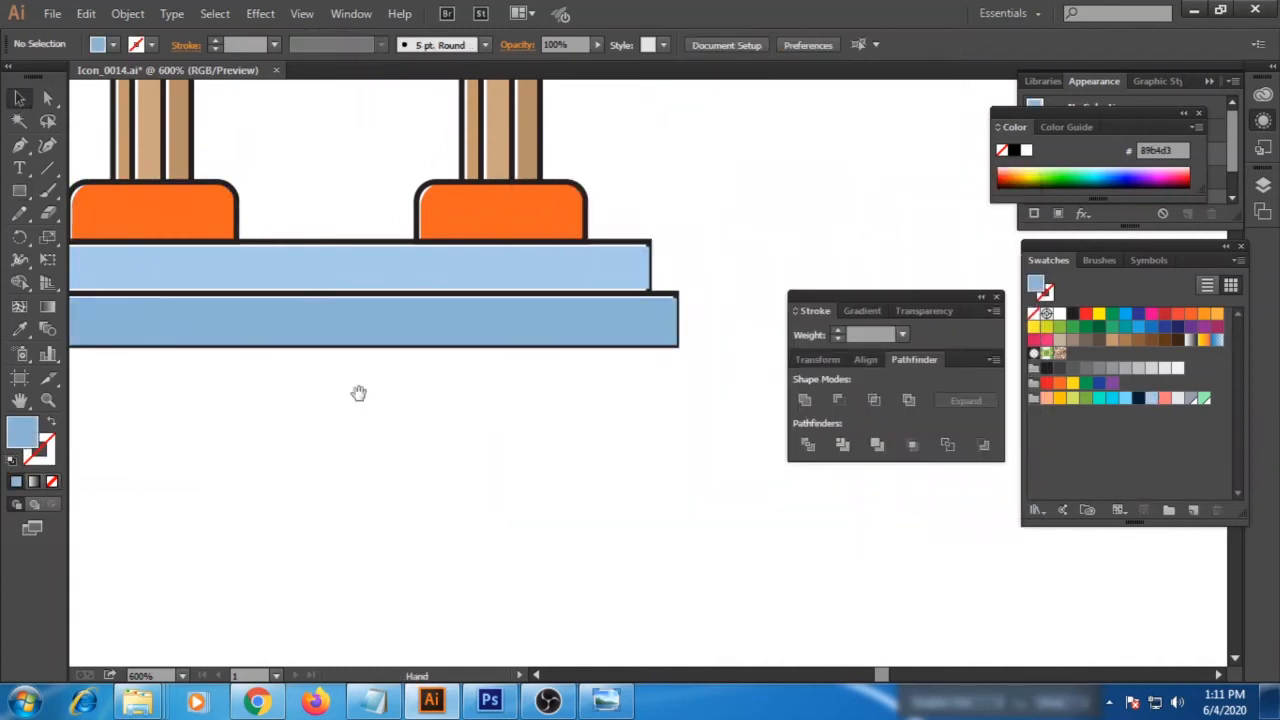
# Extend the upper step's fill down to its bottom outline and place both blue fills behind their outlines.
pyautogui.moveTo(94, 408); pyautogui.dragTo(620, 441)
pyautogui.click(637, 312)
pyautogui.moveTo(683, 323); pyautogui.dragTo(684, 329)
pyautogui.click(512, 362)
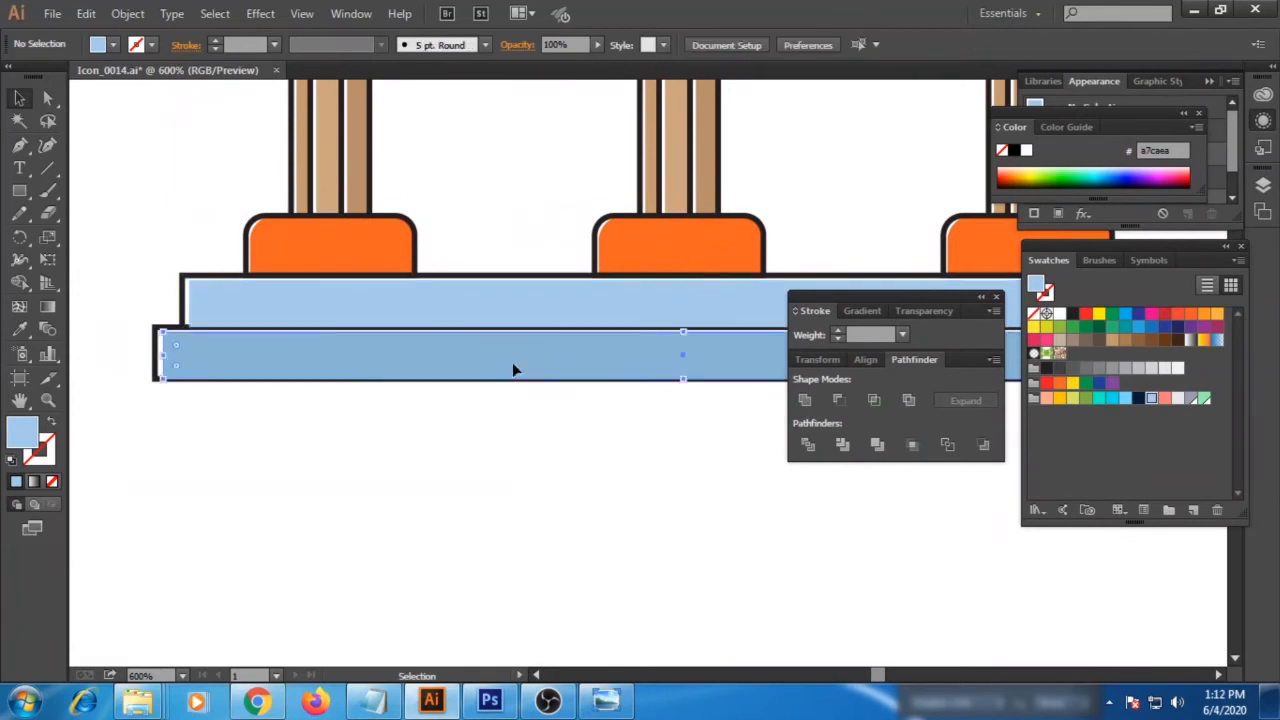
pyautogui.keyDown('shift'); pyautogui.click(523, 318); pyautogui.keyUp('shift')
pyautogui.click(573, 494)
pyautogui.hotkey('ctrl', '-')
pyautogui.hotkey('ctrl', '-')
pyautogui.press('space')
pyautogui.moveTo(651, 261); pyautogui.dragTo(466, 479)
pyautogui.click(386, 234)
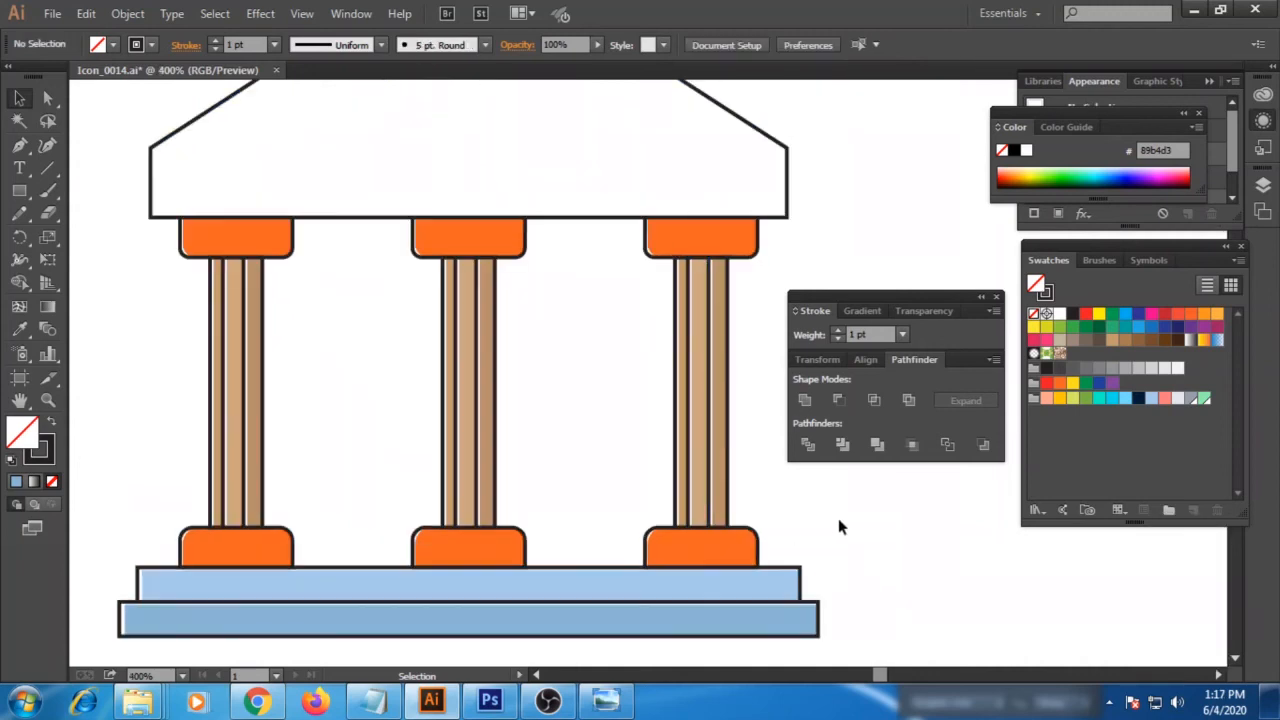
# Set the stroke weight of the whole icon to 3 pt.
pyautogui.click(496, 436)
pyautogui.hotkey('ctrl', 'a')
pyautogui.hotkey('ctrl', '-')
pyautogui.hotkey('ctrl', '-')
pyautogui.moveTo(806, 578); pyautogui.dragTo(214, 168)
pyautogui.click(275, 47)
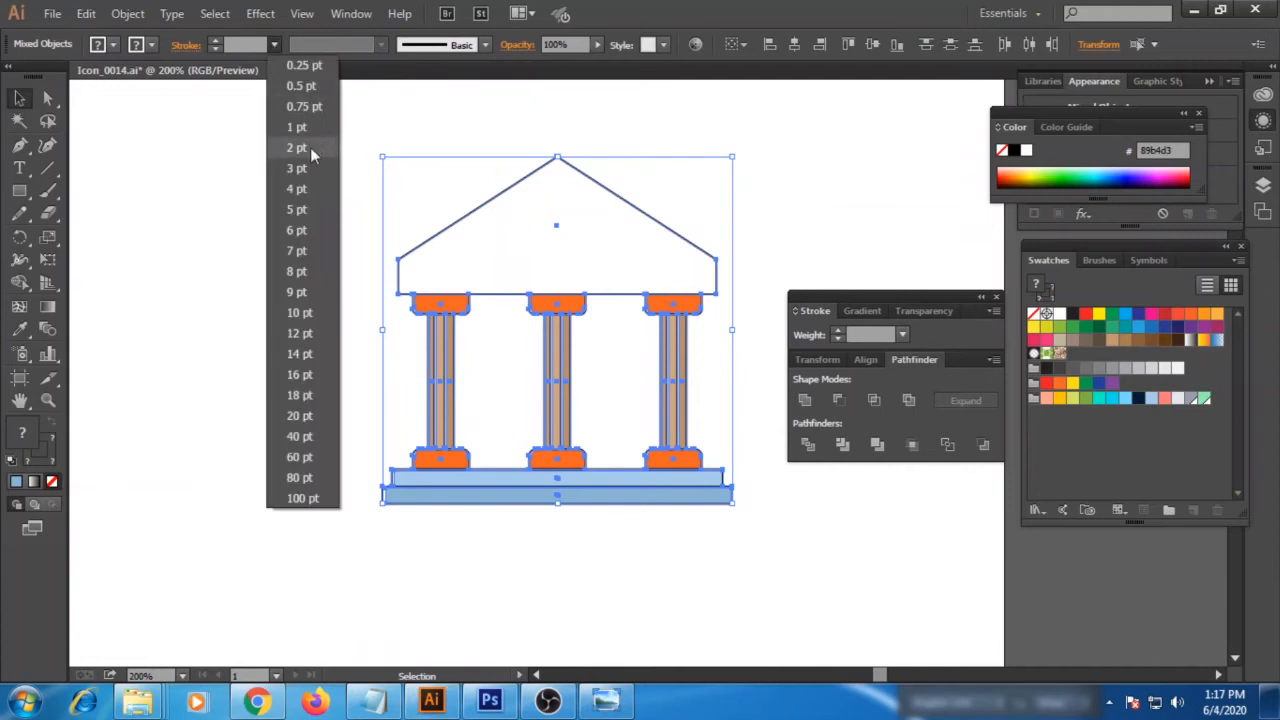
pyautogui.click(309, 171)
pyautogui.click(260, 240)
# Select the entire icon and enlarge it proportionally on the artboard.
pyautogui.hotkey('ctrl', '-')
pyautogui.hotkey('ctrl', '-')
pyautogui.hotkey('ctrl', 'a')
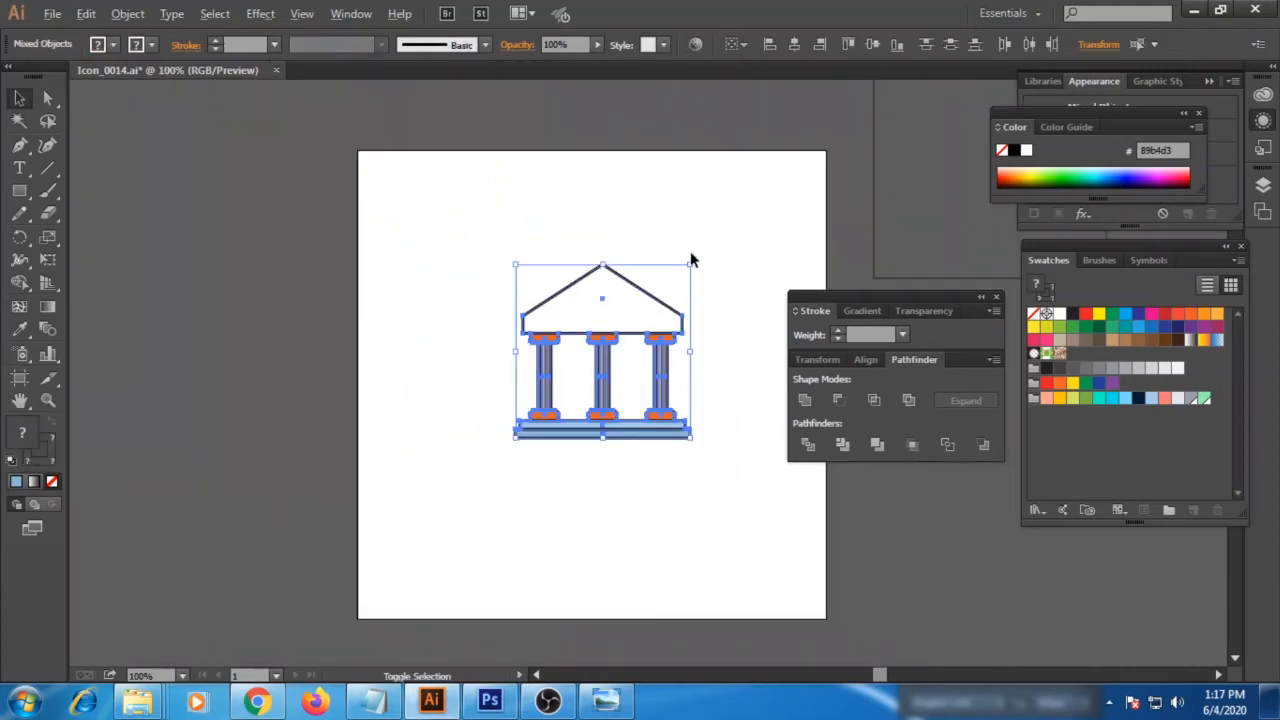
pyautogui.moveTo(691, 257); pyautogui.dragTo(729, 230)
pyautogui.click(741, 271)
# Duplicate the roof outline in place and turn the copy into a turquoise fill without stroke.
pyautogui.hotkey('ctrl', '+')
pyautogui.hotkey('ctrl', '+')
pyautogui.hotkey('ctrl', '+')
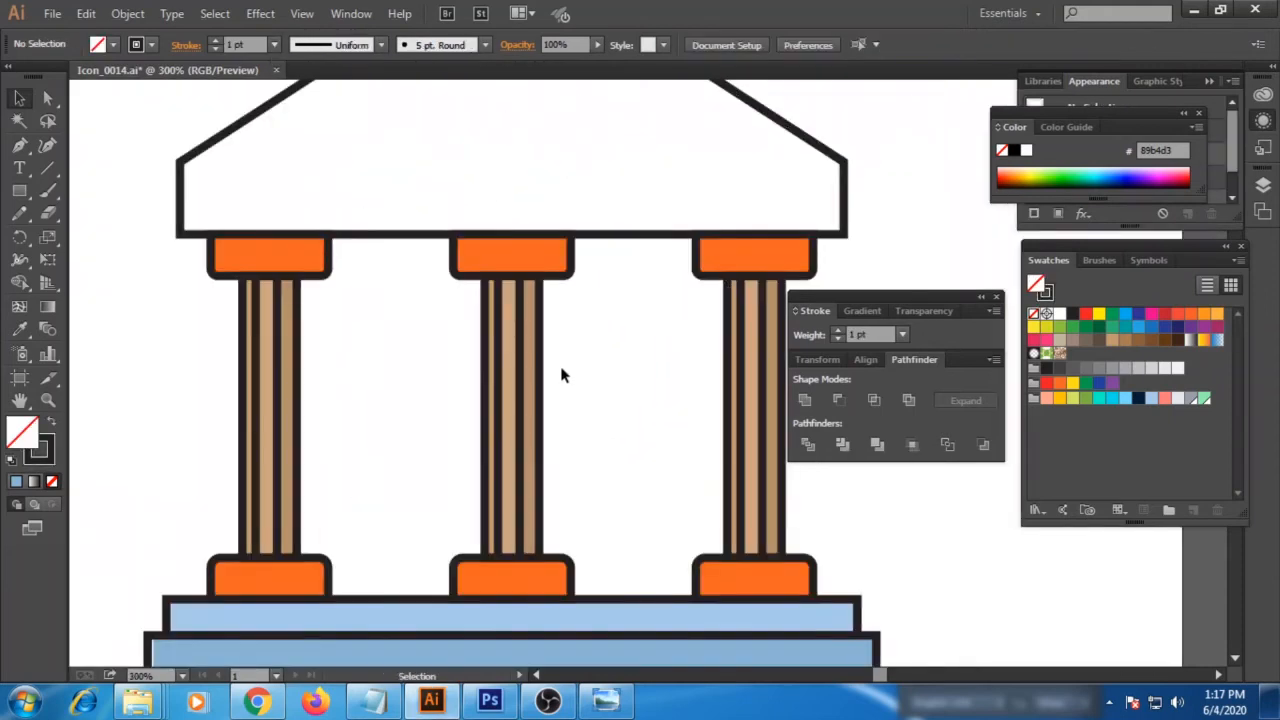
pyautogui.scroll(3, 511, 491)
pyautogui.press('a')
pyautogui.click(603, 263)
pyautogui.press('v')
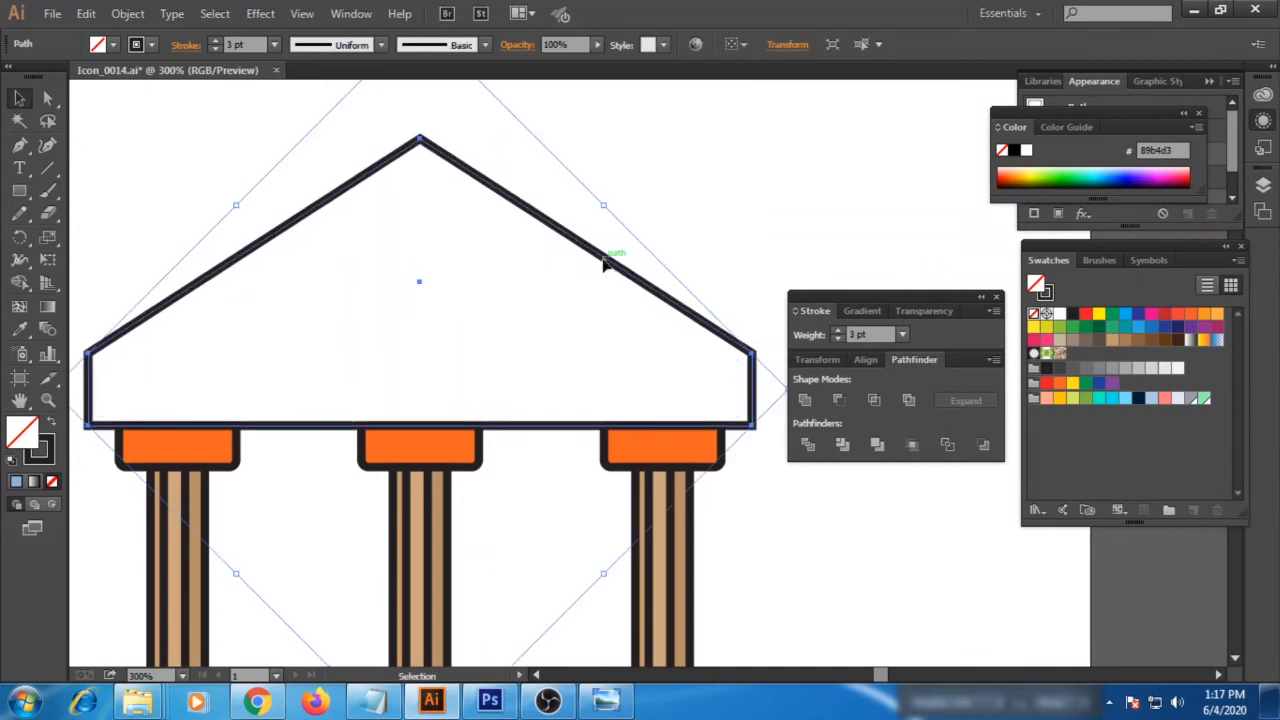
pyautogui.click(51, 426)
pyautogui.click(1087, 398)
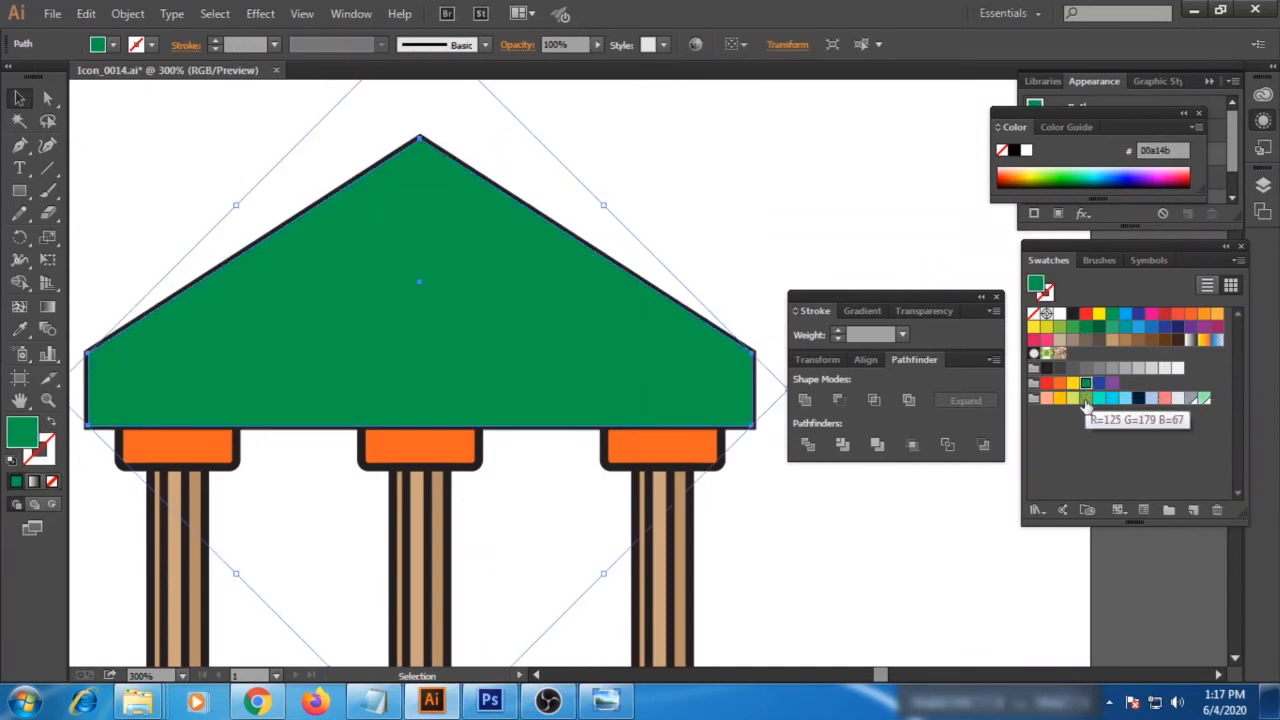
pyautogui.click(1098, 398)
# Nudge the turquoise fill's peak and left-side anchor points right and down to leave a narrow white highlight edge.
pyautogui.click(46, 104)
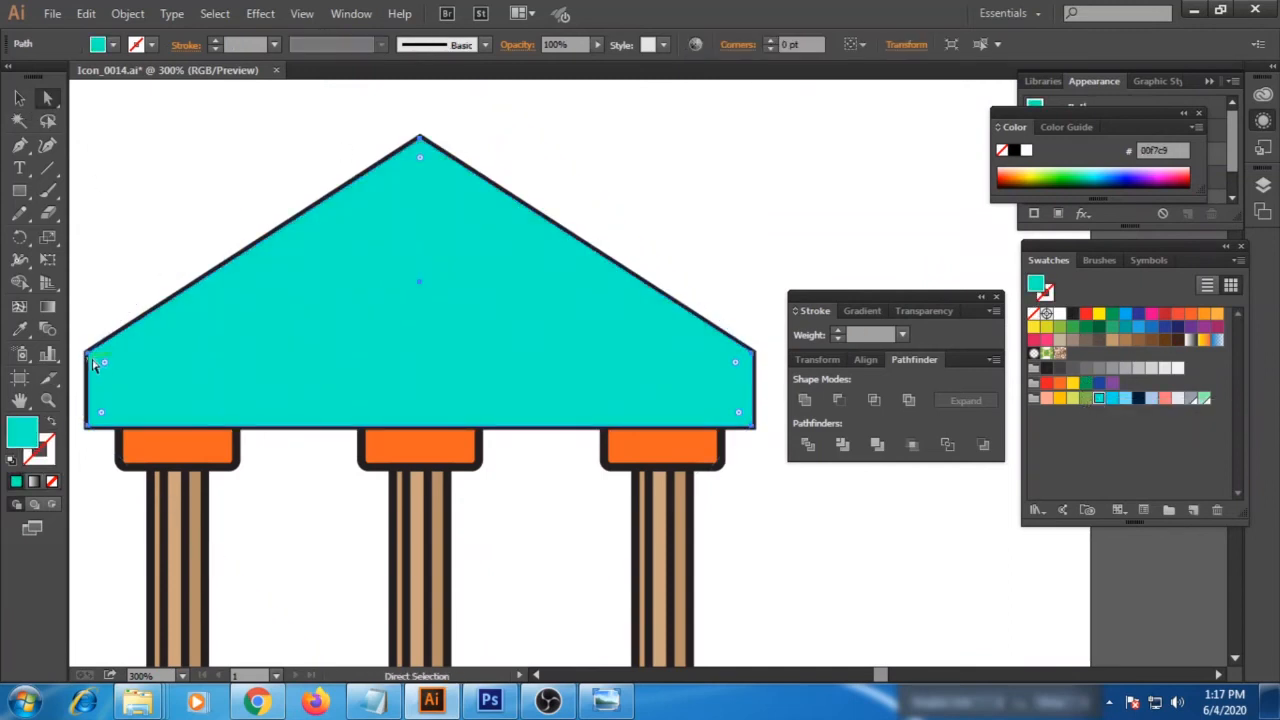
pyautogui.click(90, 358)
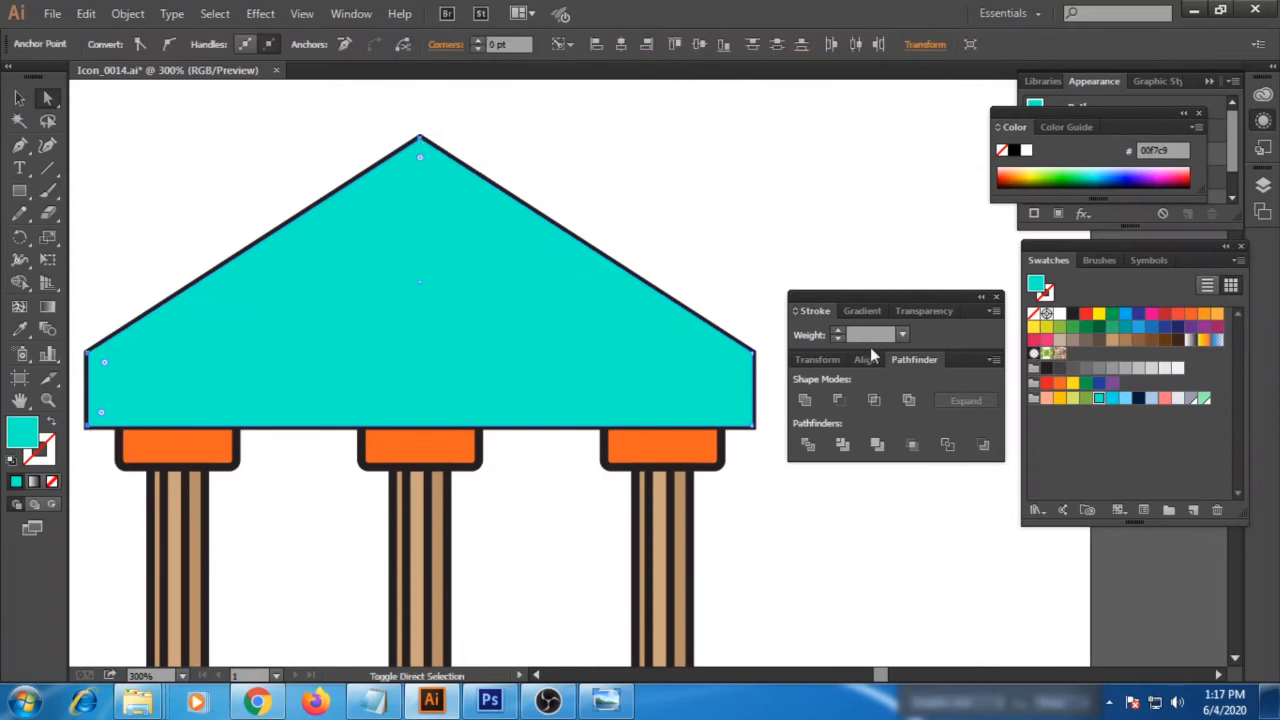
pyautogui.press('Right')
pyautogui.press('Right')
pyautogui.press('Right')
pyautogui.press('Down')
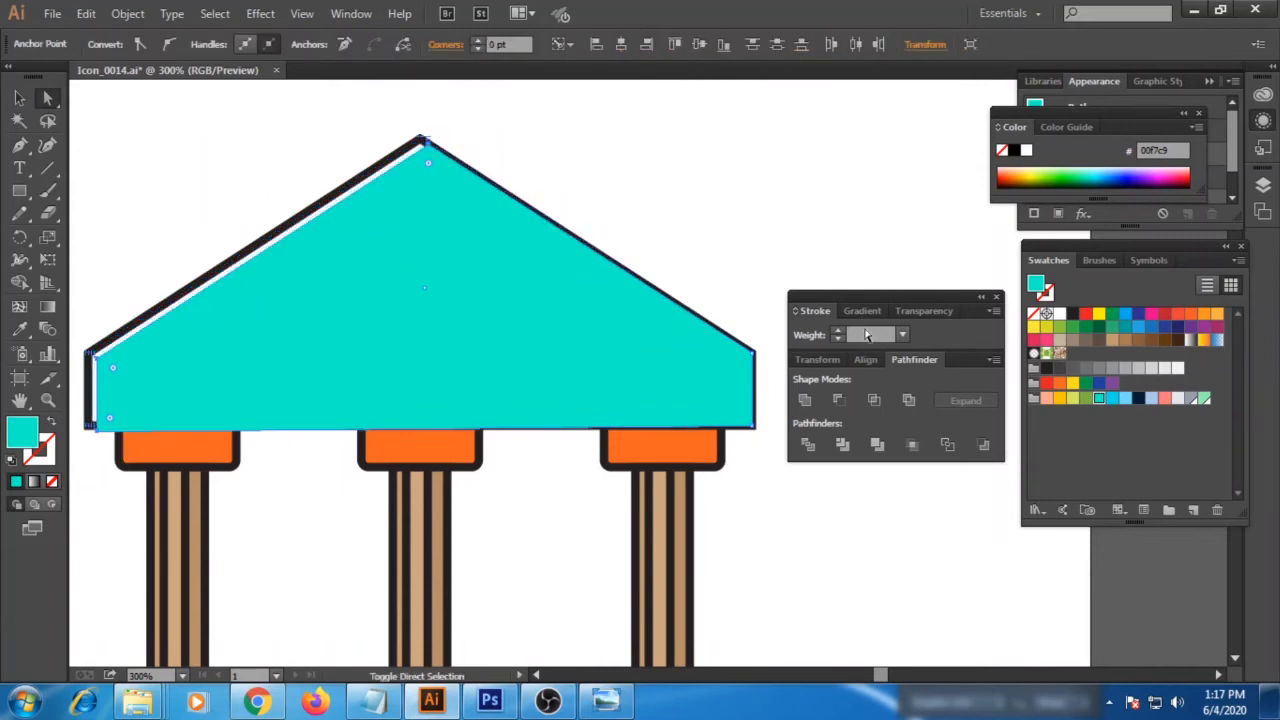
# Nudge the turquoise fill's bottom-left anchor point up to level its lower edge with the roof's base.
pyautogui.click(114, 457)
pyautogui.click(96, 426)
pyautogui.press('Up')
pyautogui.press('Up')
# Send the turquoise fill behind the black roof outline.
pyautogui.click(19, 98)
pyautogui.click(200, 192)
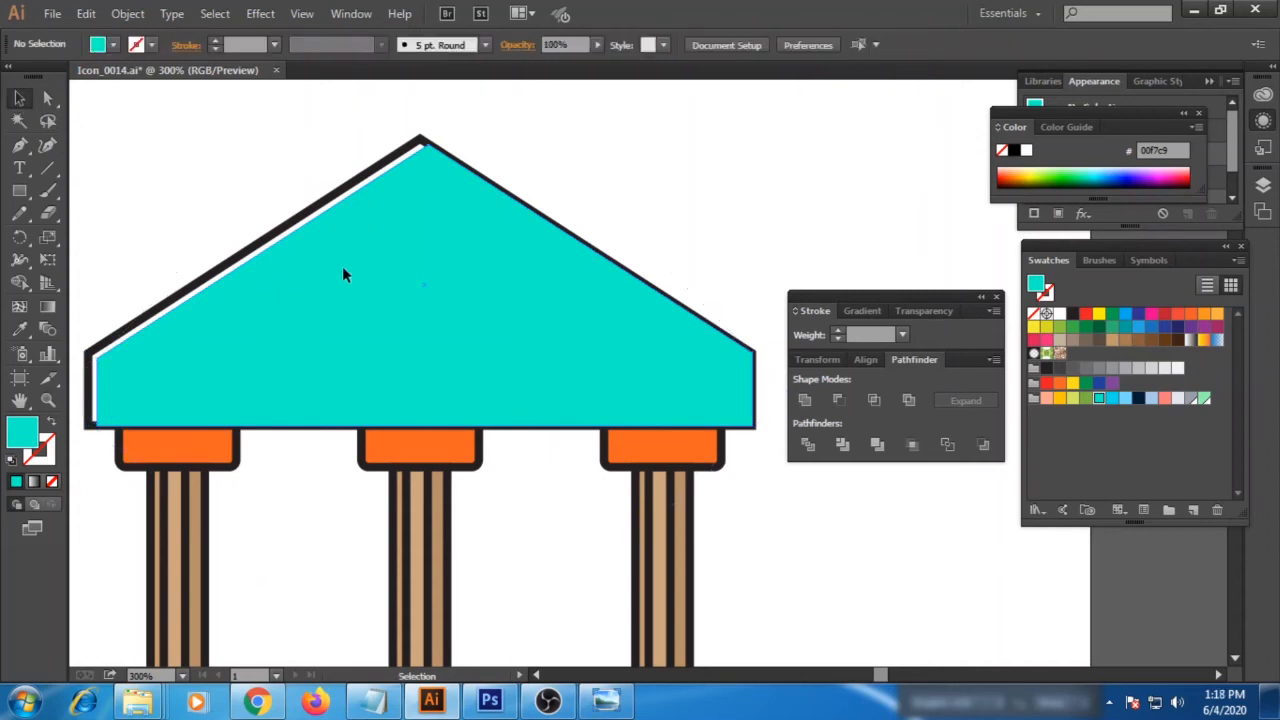
pyautogui.click(345, 273)
pyautogui.hotkey('ctrl', '[')
pyautogui.hotkey('ctrl', 'shift', 'a')
# Draw a circle on the empty area beside the roof and give it the roof's unfilled 3 pt outline.
pyautogui.moveTo(20, 193); pyautogui.dragTo(80, 236)
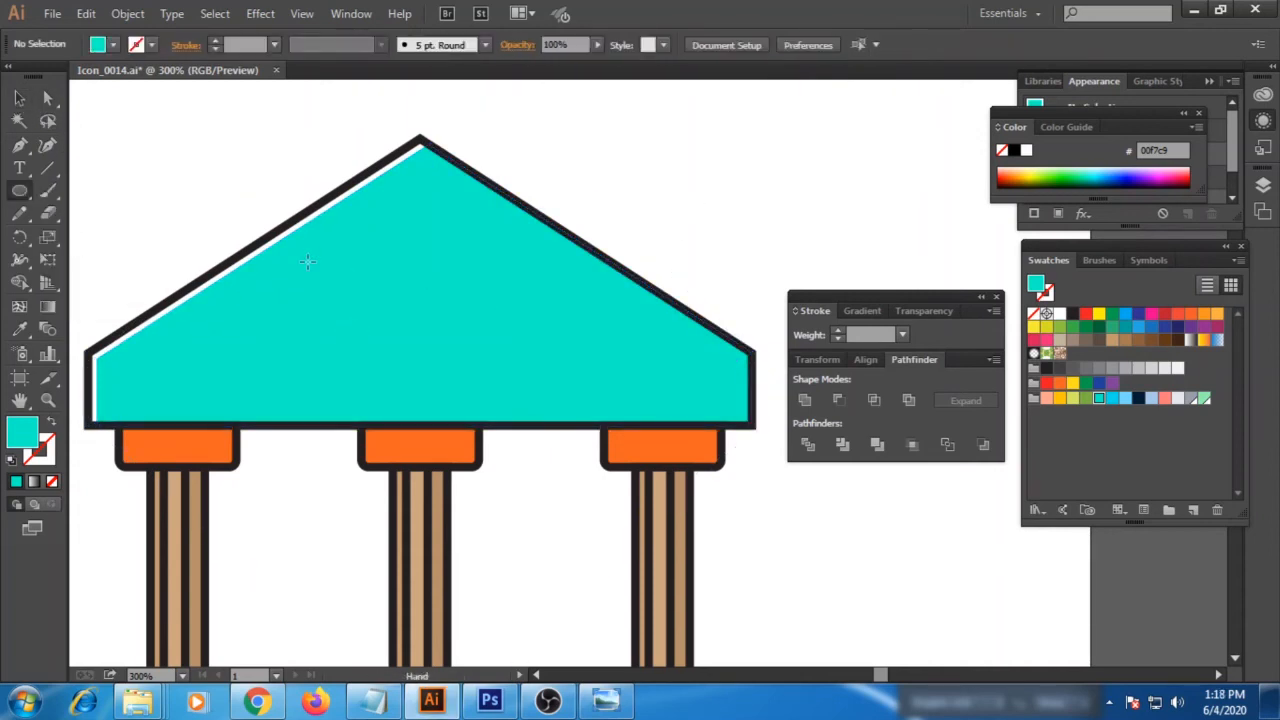
pyautogui.moveTo(306, 263); pyautogui.dragTo(91, 293)
pyautogui.moveTo(540, 133); pyautogui.dragTo(672, 265)
pyautogui.press('i')
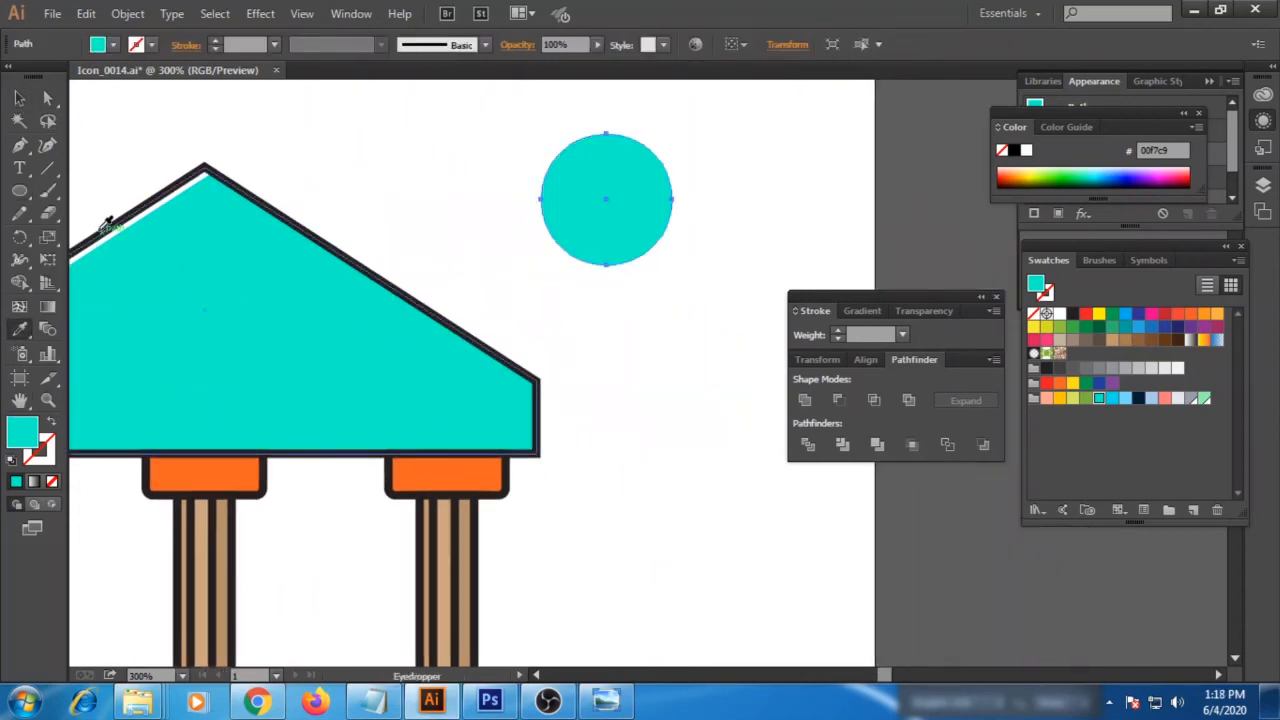
pyautogui.click(106, 220)
# Draw a slightly smaller white circle without stroke inside the ring and centre the two horizontally.
pyautogui.moveTo(546, 133); pyautogui.dragTo(651, 266)
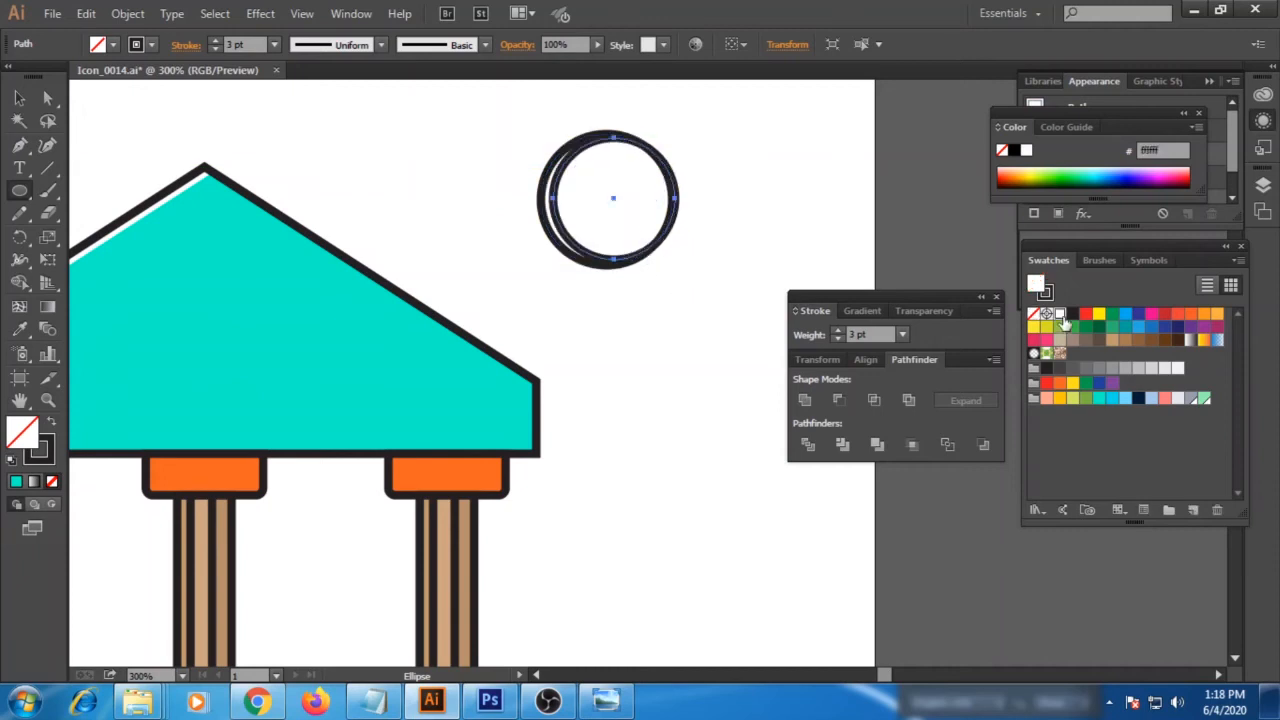
pyautogui.click(19, 98)
pyautogui.moveTo(520, 120); pyautogui.dragTo(685, 190)
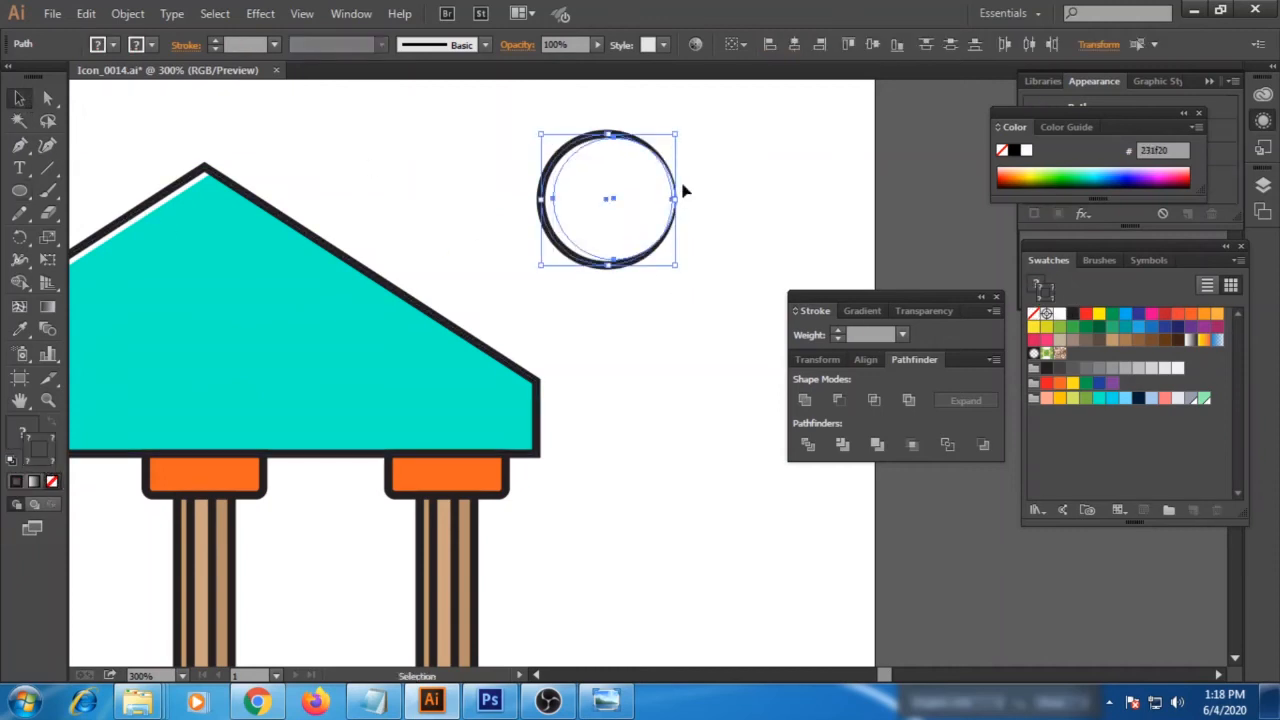
pyautogui.click(795, 44)
pyautogui.click(718, 240)
# Draw a short vertical line just inside the top of the ring and match it to the ring's 3 pt stroke.
pyautogui.hotkey('ctrl', '+')
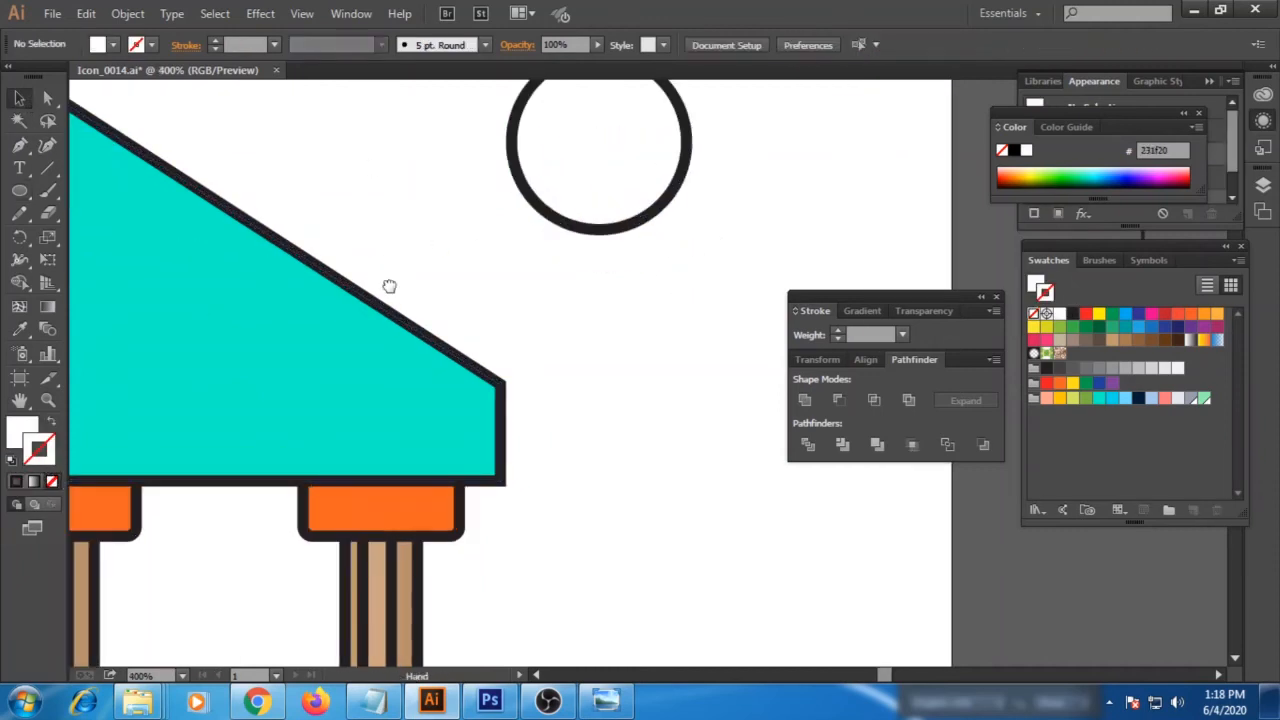
pyautogui.moveTo(389, 286); pyautogui.dragTo(346, 417)
pyautogui.click(19, 145)
pyautogui.click(554, 201)
pyautogui.keyDown('shift'); pyautogui.click(554, 229); pyautogui.keyUp('shift')
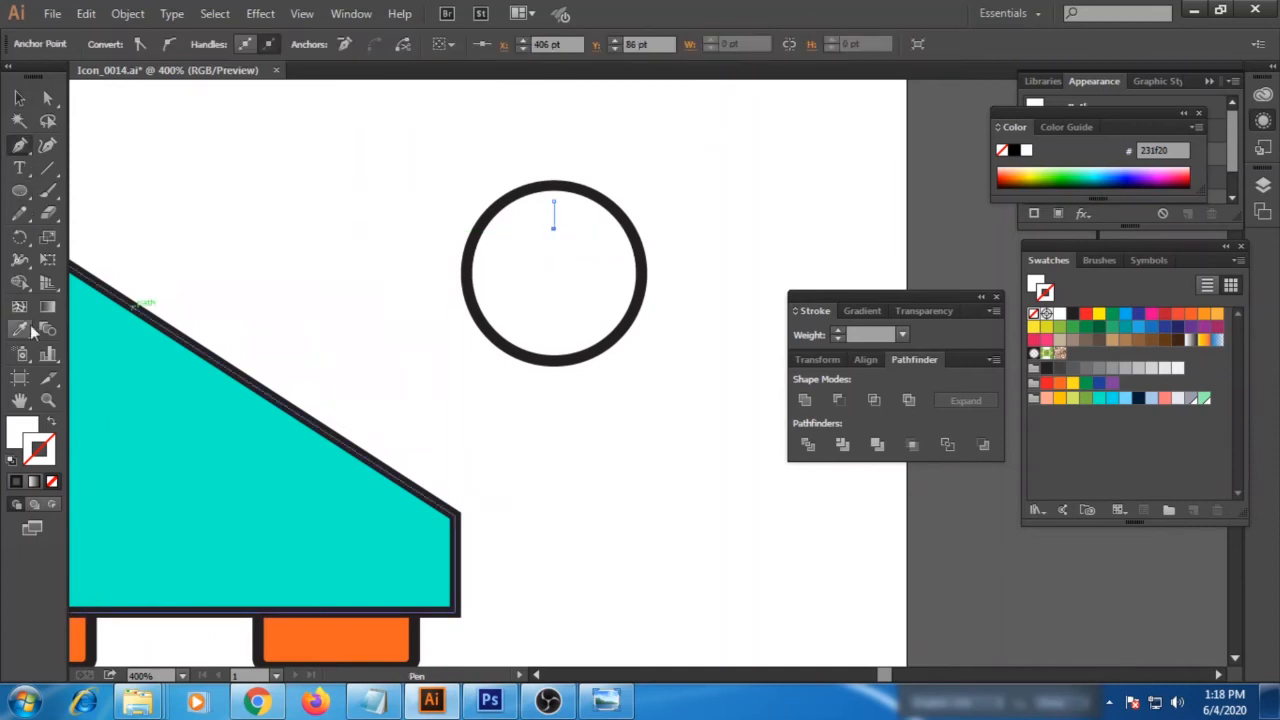
pyautogui.click(19, 329)
pyautogui.click(482, 225)
pyautogui.click(19, 98)
pyautogui.moveTo(469, 170); pyautogui.dragTo(636, 370)
pyautogui.click(563, 243)
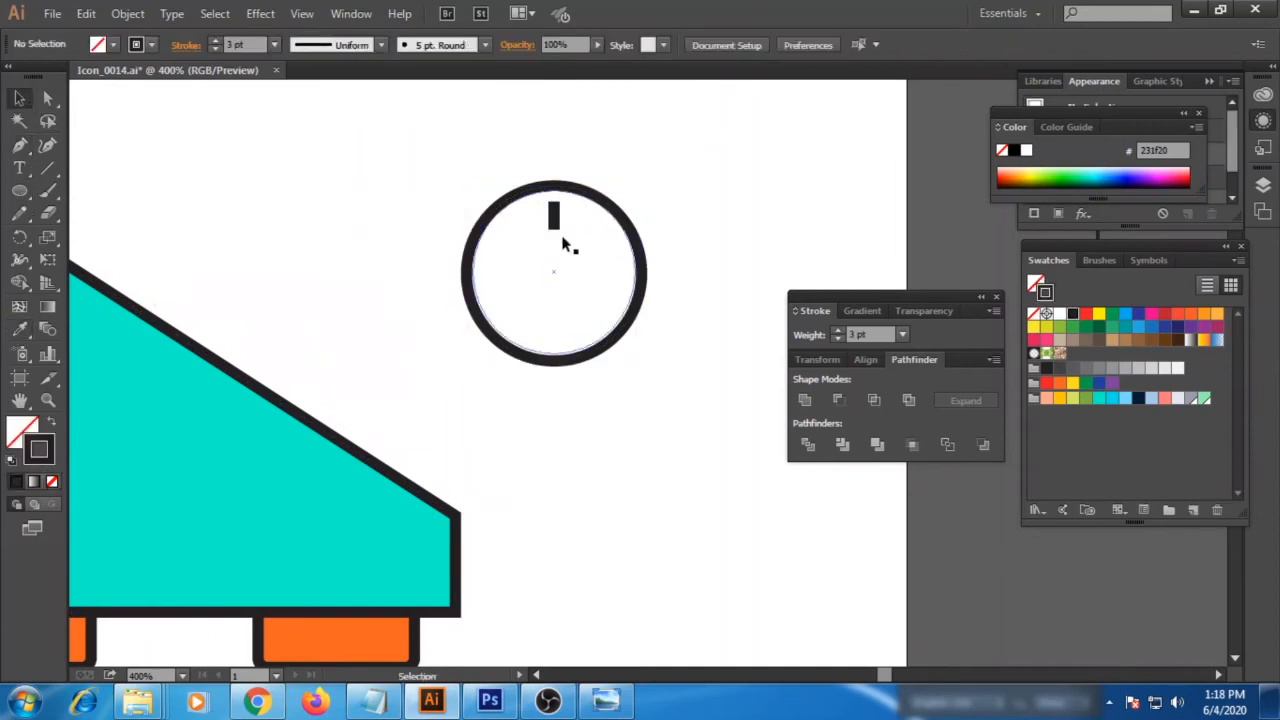
# Copy the vertical tick to just inside the bottom of the ring and set both ticks to a 2 pt stroke.
pyautogui.moveTo(554, 218); pyautogui.dragTo(554, 332)
pyautogui.keyDown('shift'); pyautogui.click(555, 218); pyautogui.keyUp('shift')
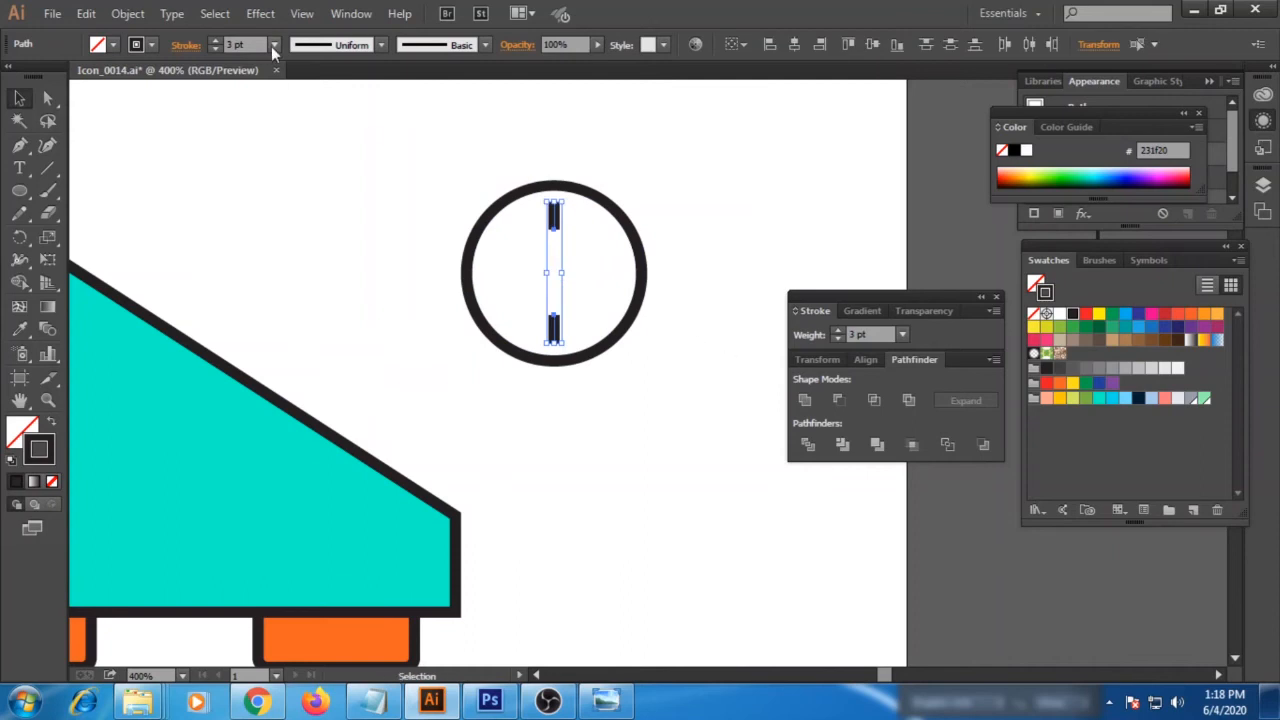
pyautogui.click(274, 44)
pyautogui.click(313, 170)
# Paste a copy of the two vertical ticks in place and rotate it 90° to make the left and right ticks.
pyautogui.hotkey('ctrl', 'shift', 'v')
pyautogui.moveTo(571, 193); pyautogui.dragTo(476, 255)
pyautogui.click(270, 226)
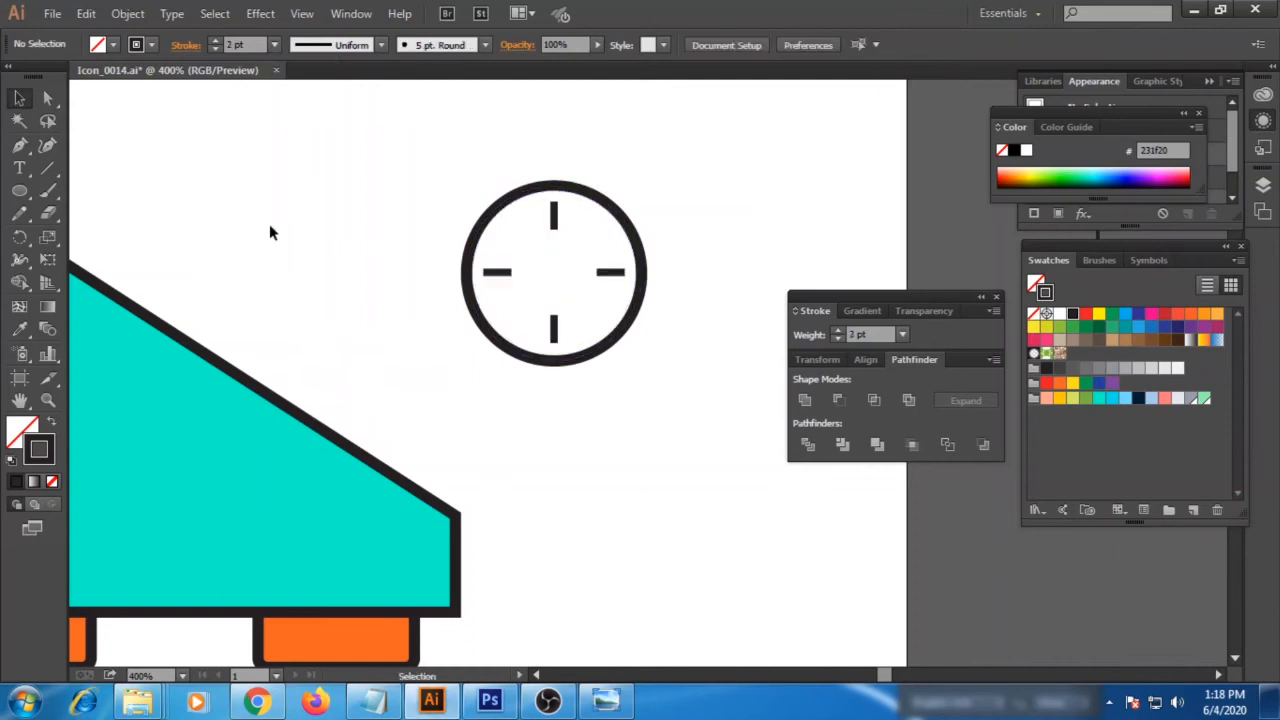
# Draw a small unfilled circle at the ring's centre and group the white face with its top, bottom and right ticks.
pyautogui.moveTo(551, 271); pyautogui.dragTo(564, 285)
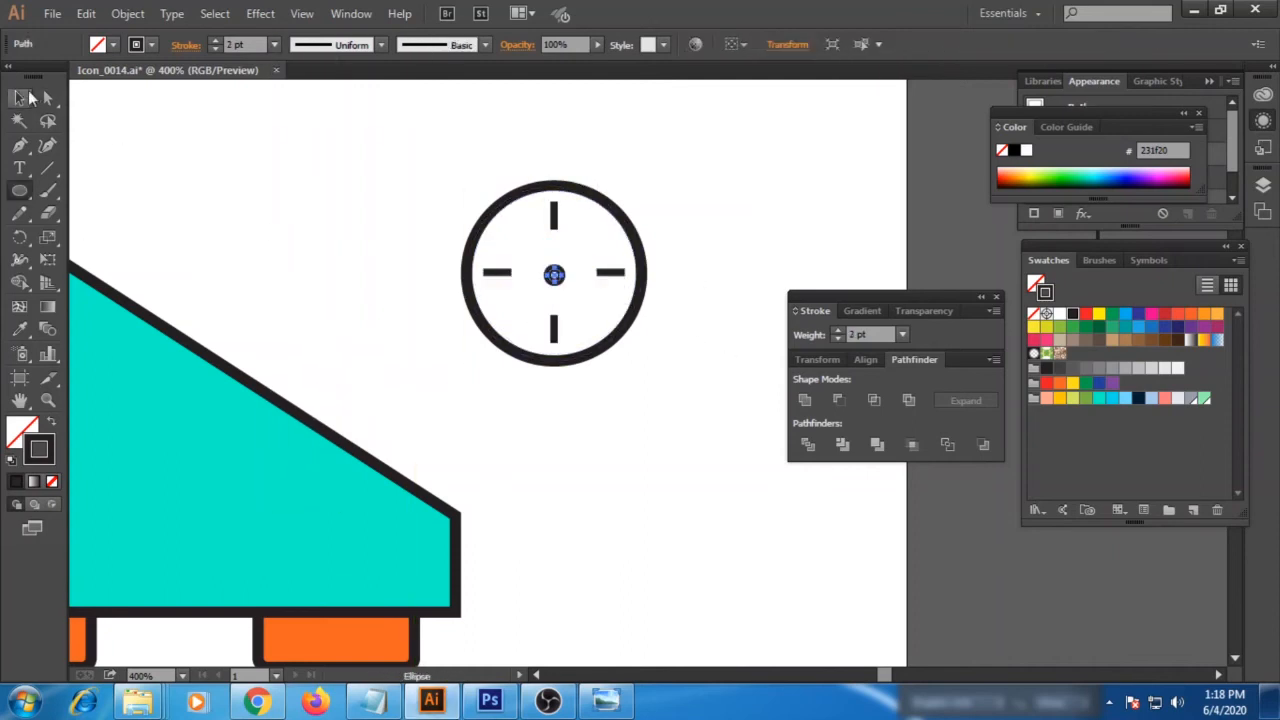
pyautogui.hotkey('ctrl', 'a')
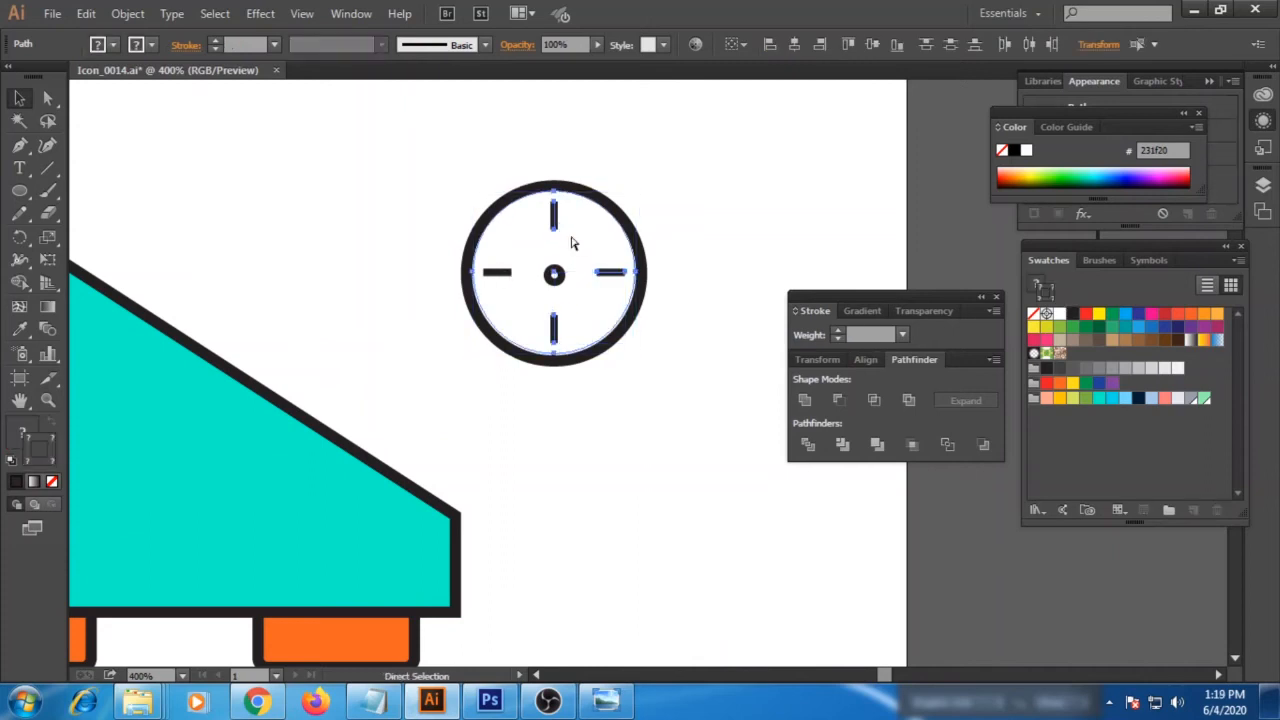
pyautogui.hotkey('ctrl', 'g')
pyautogui.moveTo(635, 353); pyautogui.dragTo(644, 362)
pyautogui.hotkey('ctrl', 'z')
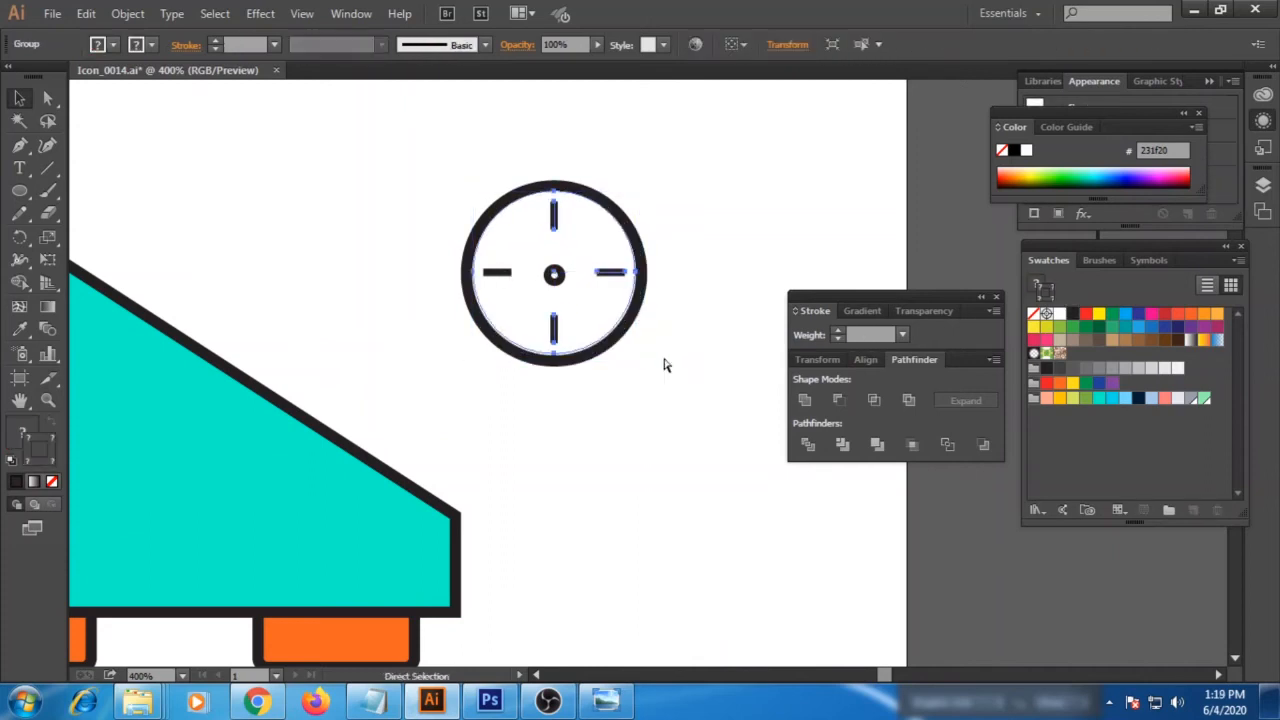
# Cut the left tick, paste it in place inside the clock-face group, and centre the clock parts vertically.
pyautogui.click(664, 360)
pyautogui.click(556, 318)
pyautogui.keyDown('shift'); pyautogui.click(509, 273); pyautogui.keyUp('shift')
pyautogui.doubleClick(634, 256)
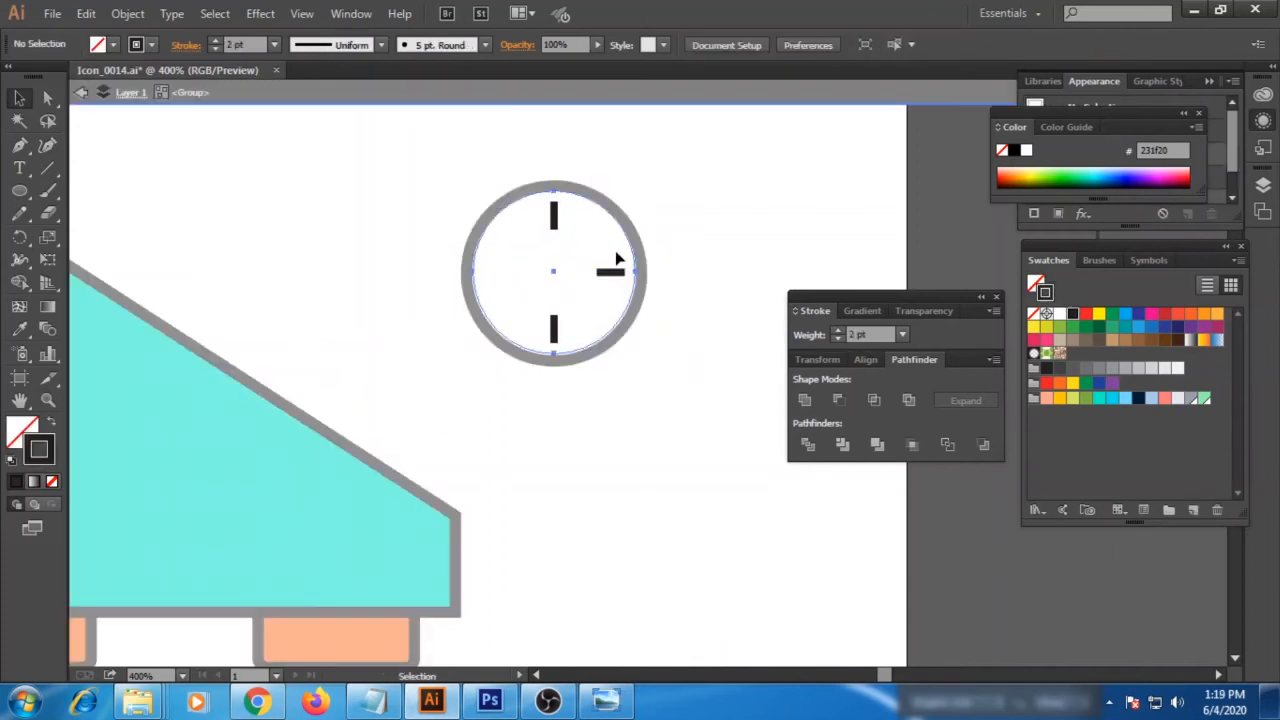
pyautogui.doubleClick(686, 266)
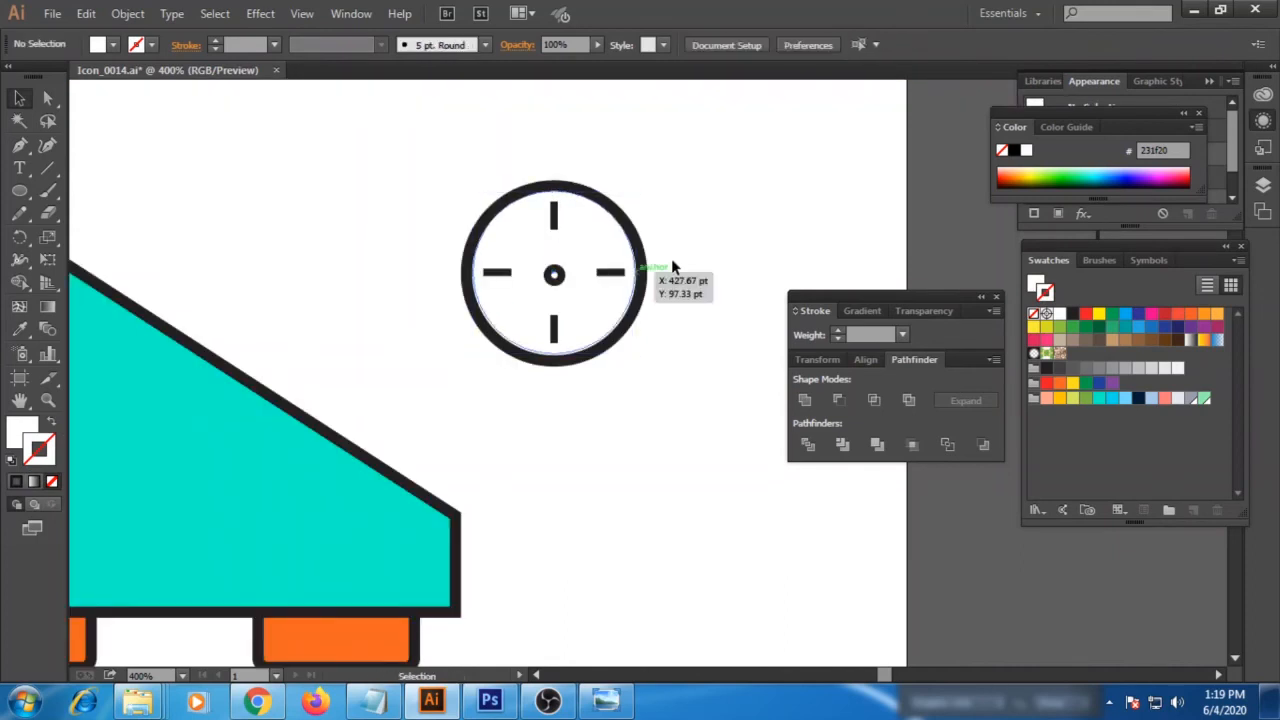
pyautogui.click(492, 275)
pyautogui.hotkey('ctrl', 'x')
pyautogui.doubleClick(616, 274)
pyautogui.hotkey('ctrl', 'f')
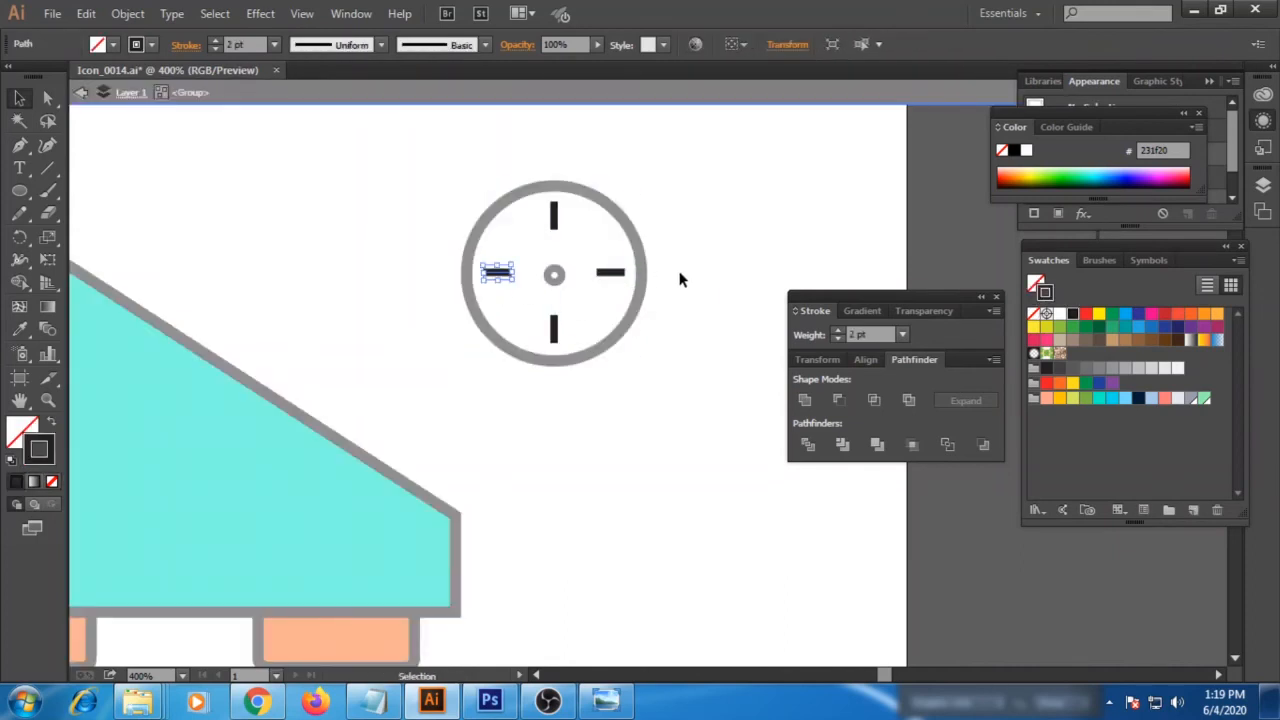
pyautogui.doubleClick(679, 273)
pyautogui.moveTo(410, 157); pyautogui.dragTo(685, 367)
pyautogui.click(201, 193)
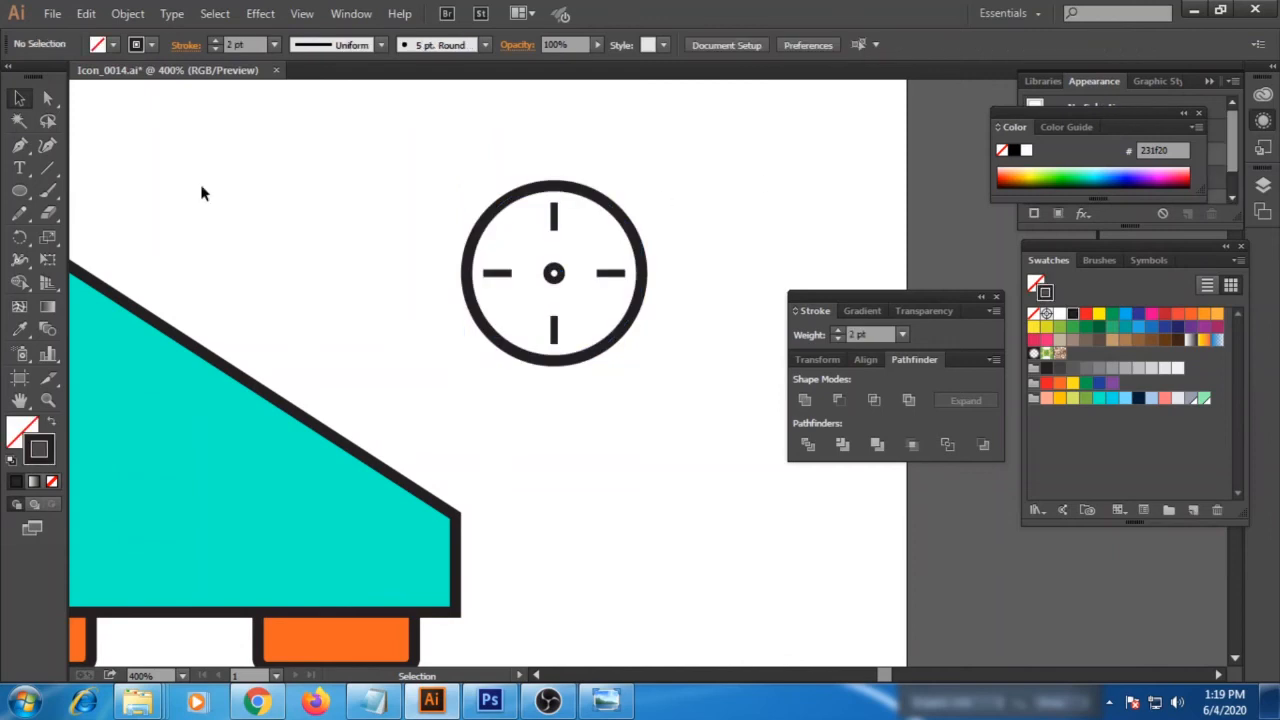
# Draw two clock hands with the Pen tool, one from the left into the centre and one straight up.
pyautogui.click(521, 273)
pyautogui.click(547, 274)
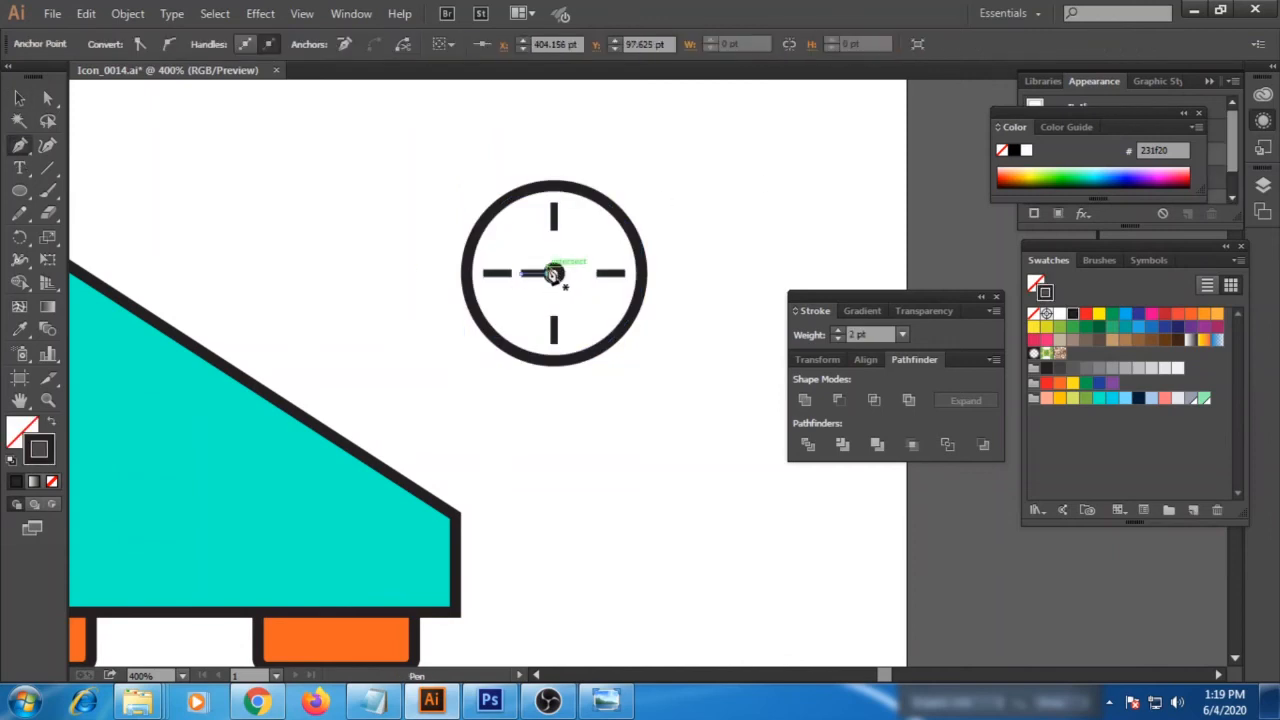
pyautogui.click(553, 273)
pyautogui.click(554, 238)
pyautogui.press('v')
pyautogui.click(241, 289)
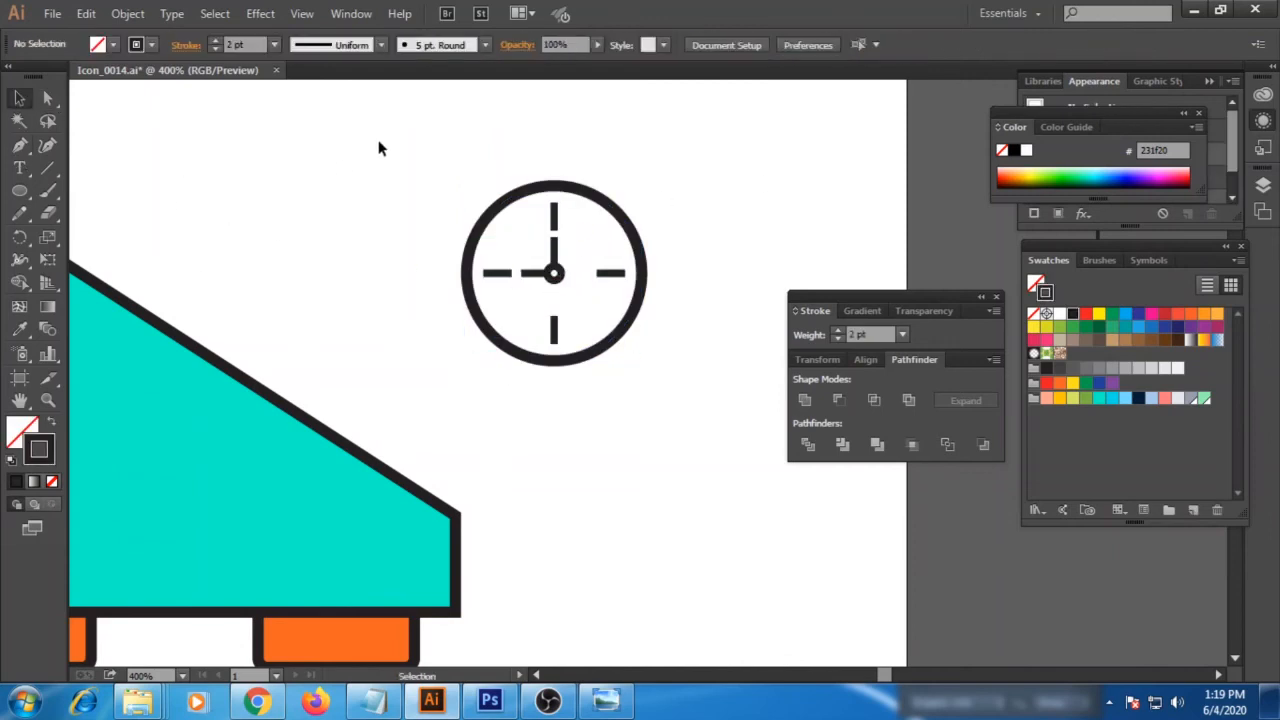
# Shorten the clock's top and bottom ticks from their inner ends.
pyautogui.click(50, 100)
pyautogui.moveTo(554, 229); pyautogui.dragTo(554, 192)
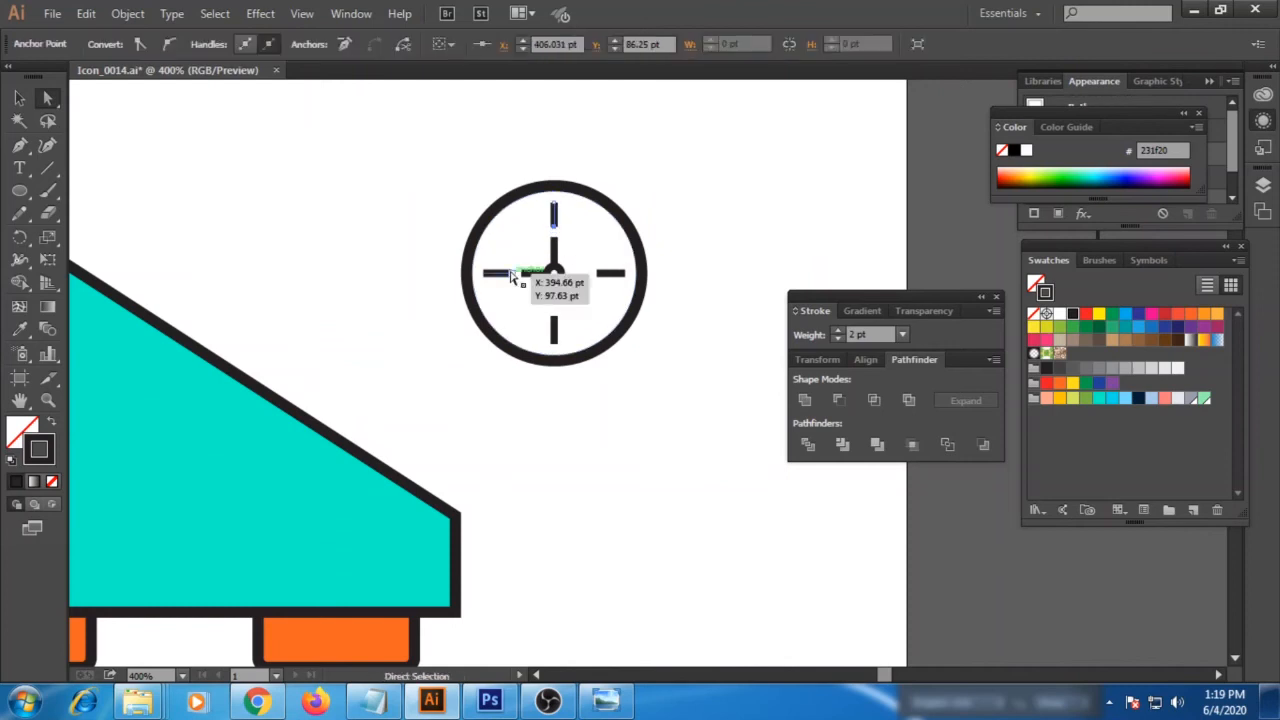
pyautogui.click(554, 316)
pyautogui.press('Down')
pyautogui.press('Down')
pyautogui.press('Down')
pyautogui.press('Down')
# Shorten the clock's right and left ticks from their inner ends.
pyautogui.click(597, 274)
pyautogui.press('Right')
pyautogui.press('Right')
pyautogui.press('Right')
pyautogui.press('Right')
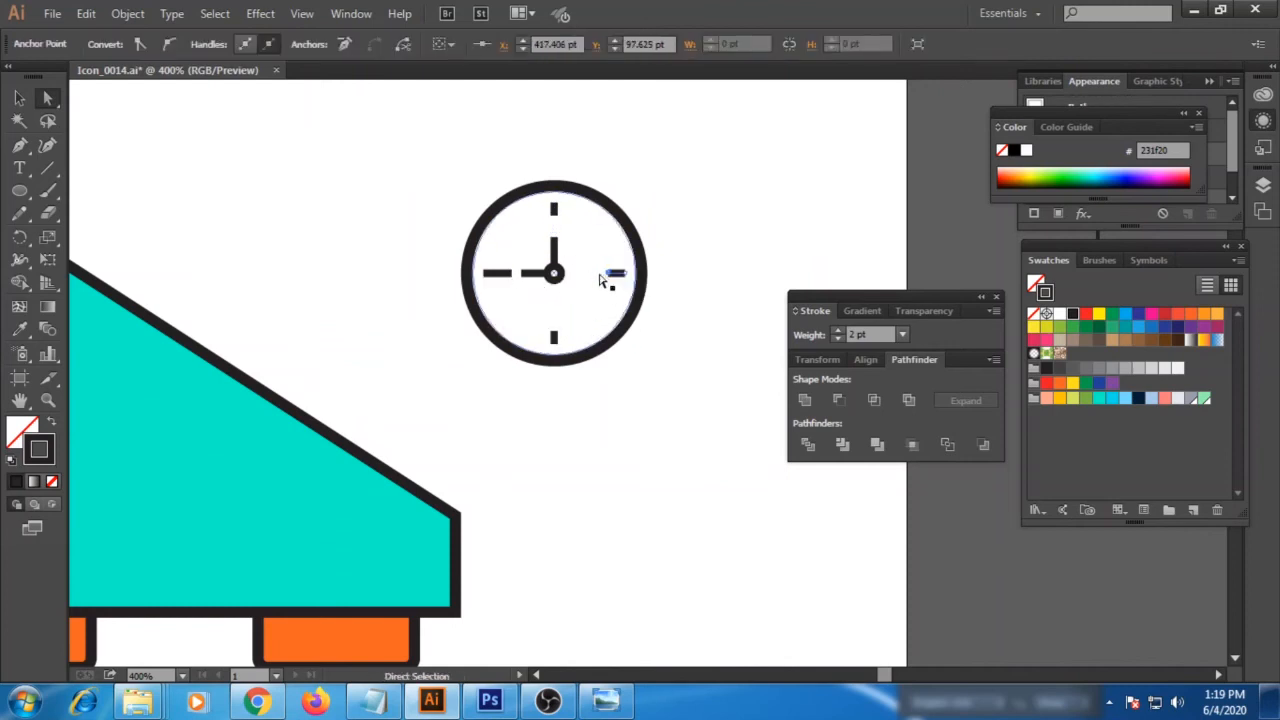
pyautogui.click(511, 273)
pyautogui.press('Left')
pyautogui.press('Left')
pyautogui.press('Left')
pyautogui.press('Left')
pyautogui.press('v')
# Group all parts of the clock.
pyautogui.click(401, 162)
pyautogui.moveTo(402, 162); pyautogui.dragTo(663, 389)
pyautogui.hotkey('ctrl', 'g')
# Move the clock onto the middle of the turquoise roof.
pyautogui.click(663, 443)
pyautogui.hotkey('ctrl', '-')
pyautogui.hotkey('ctrl', '-')
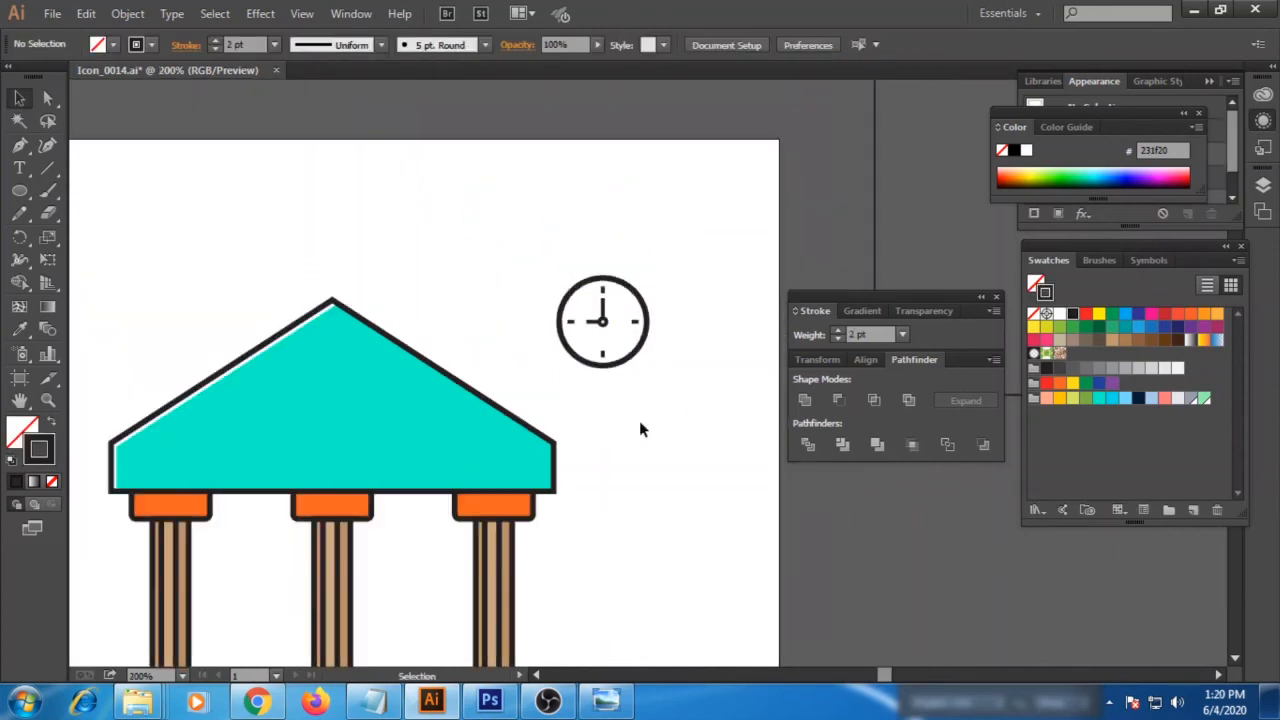
pyautogui.moveTo(606, 322); pyautogui.dragTo(336, 406)
pyautogui.click(552, 386)
pyautogui.moveTo(552, 386); pyautogui.dragTo(620, 220)
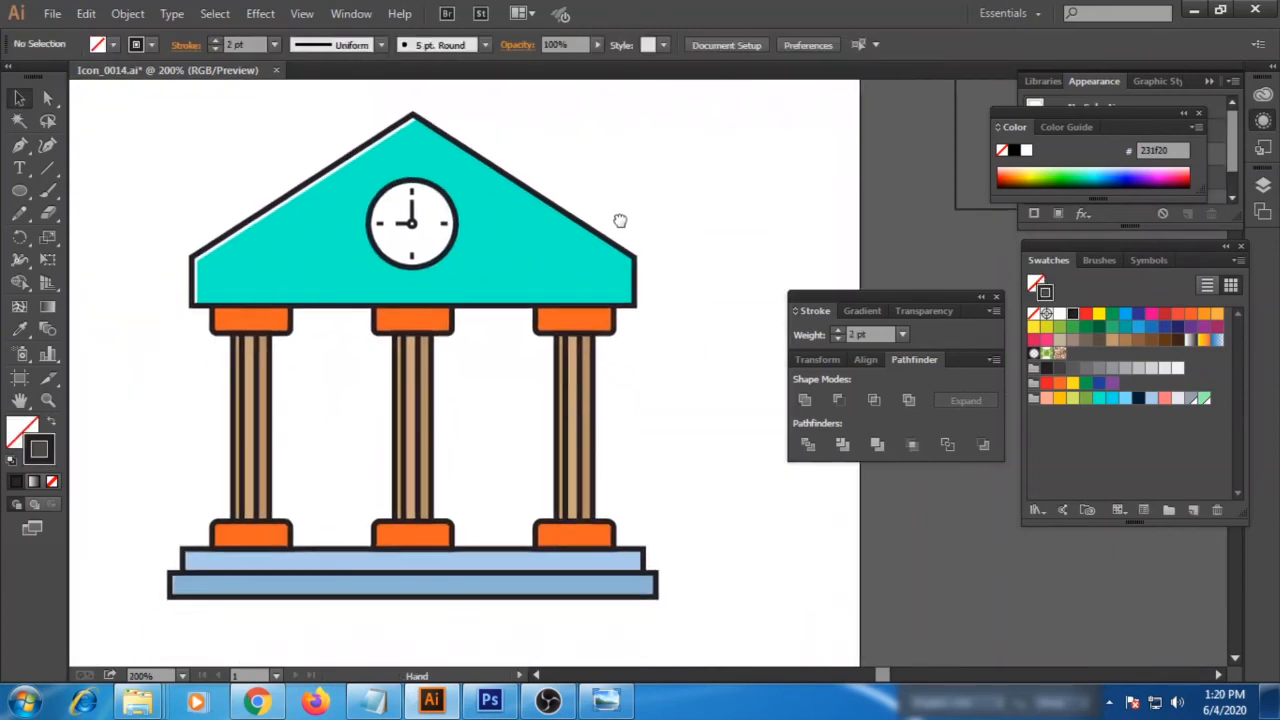
# Align the clock and all building parts to a common horizontal centre.
pyautogui.click(453, 240)
pyautogui.moveTo(687, 621); pyautogui.dragTo(118, 152)
pyautogui.click(794, 45)
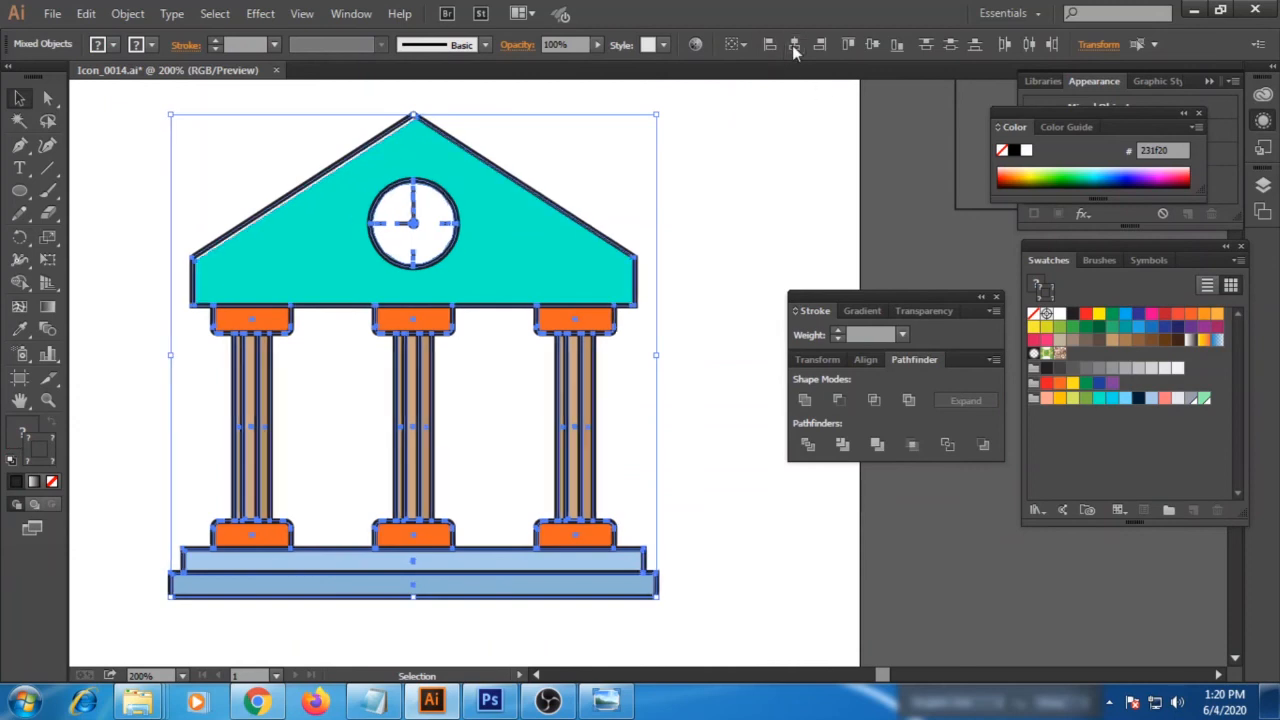
pyautogui.click(758, 174)
# Draw a diagonal shadow shape with the Pen tool over the roof's right half, inside the turquoise fill.
pyautogui.hotkey('ctrl', '+')
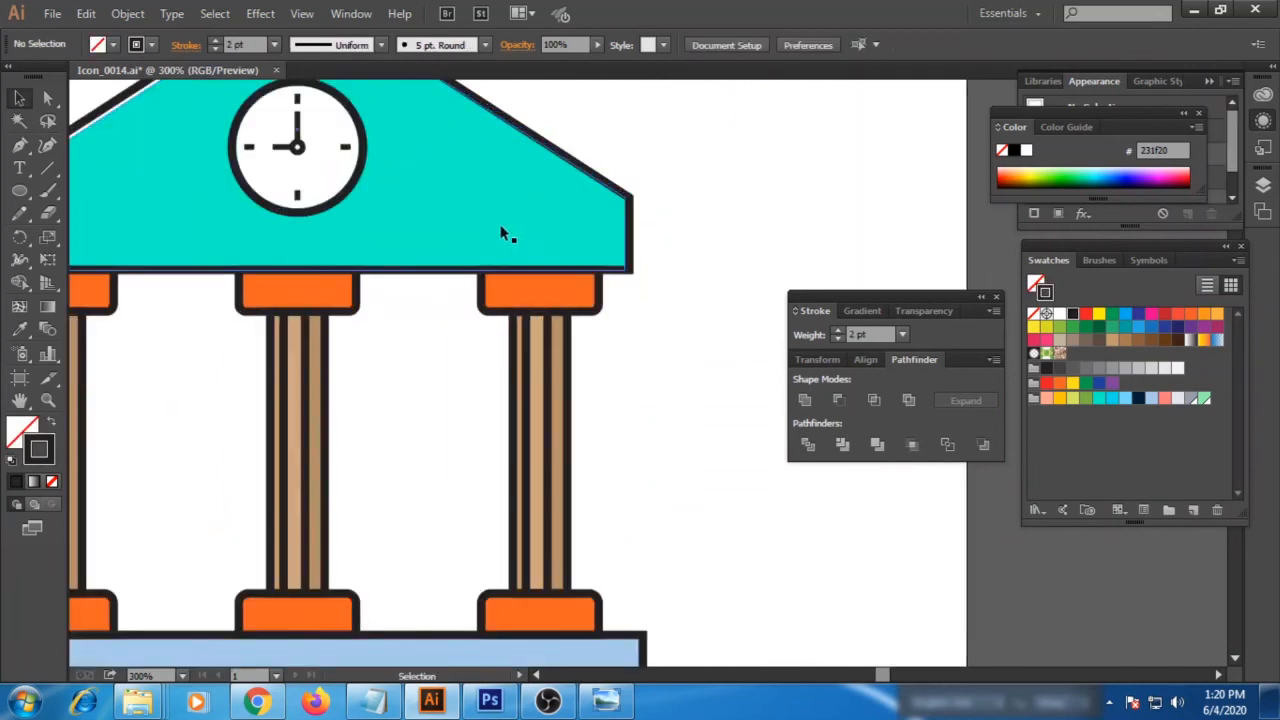
pyautogui.moveTo(503, 216); pyautogui.dragTo(649, 334)
pyautogui.click(581, 311)
pyautogui.doubleClick(581, 310)
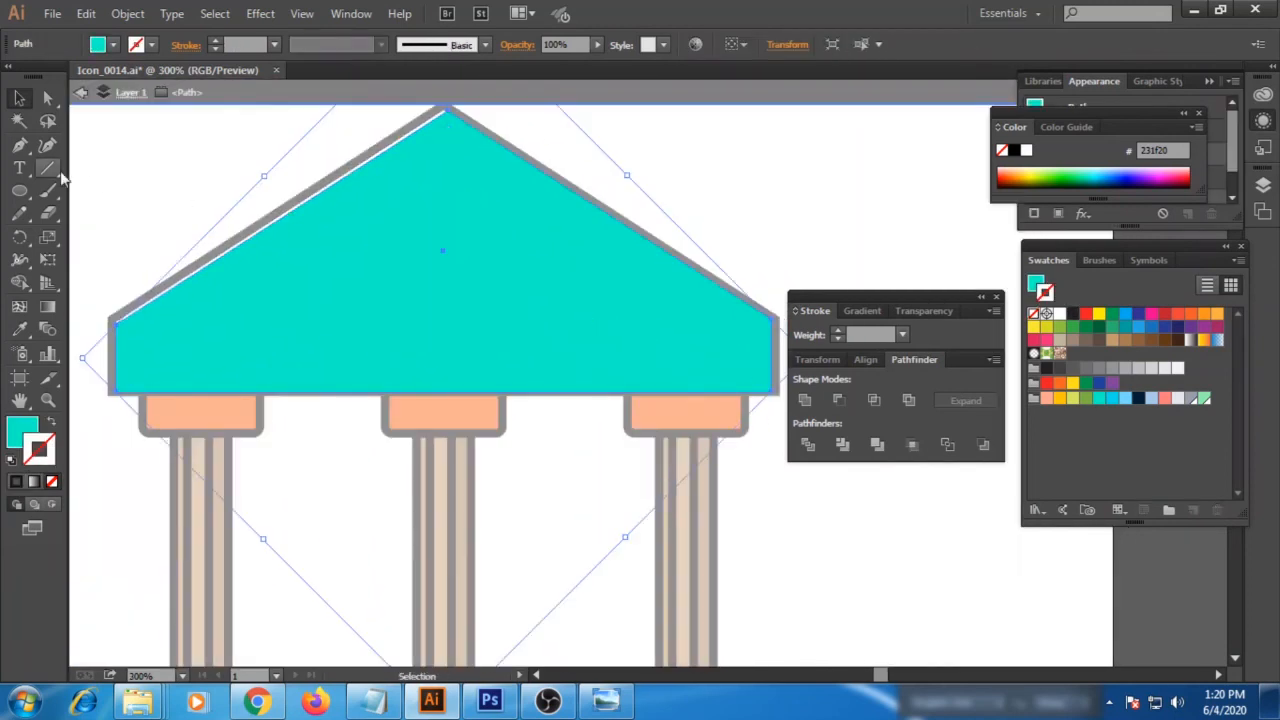
pyautogui.press('p')
pyautogui.moveTo(637, 358); pyautogui.dragTo(571, 350)
pyautogui.click(700, 430)
pyautogui.click(734, 396)
pyautogui.click(746, 271)
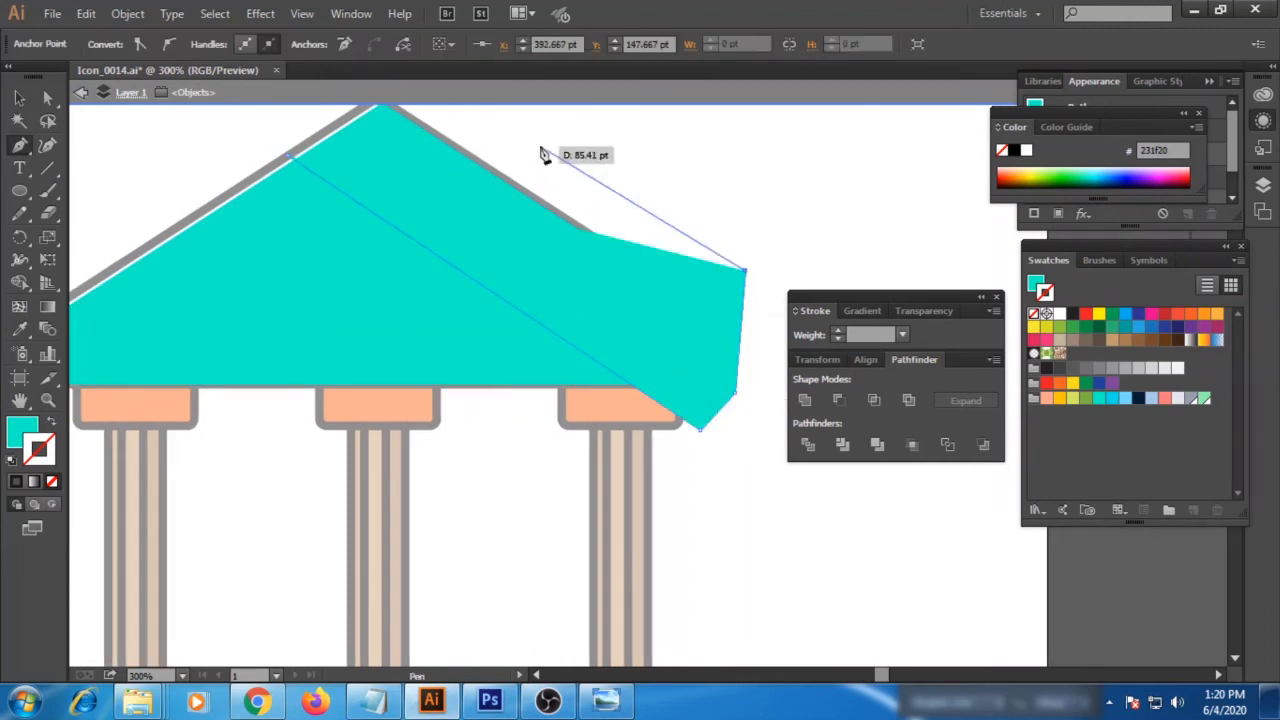
pyautogui.moveTo(543, 149); pyautogui.dragTo(603, 244)
pyautogui.click(486, 159)
# Fill the roof's shadow shape with a darker turquoise and return to the whole drawing.
pyautogui.doubleClick(22, 432)
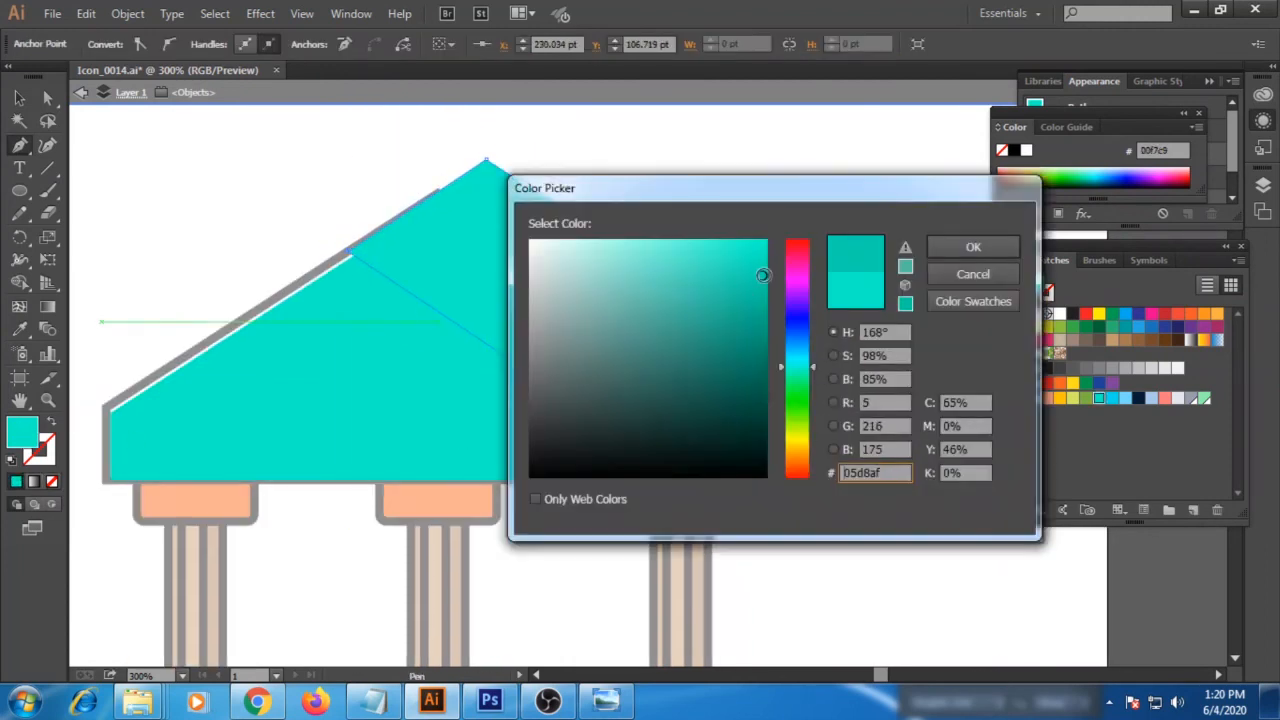
pyautogui.click(969, 249)
pyautogui.press('v')
pyautogui.click(560, 332)
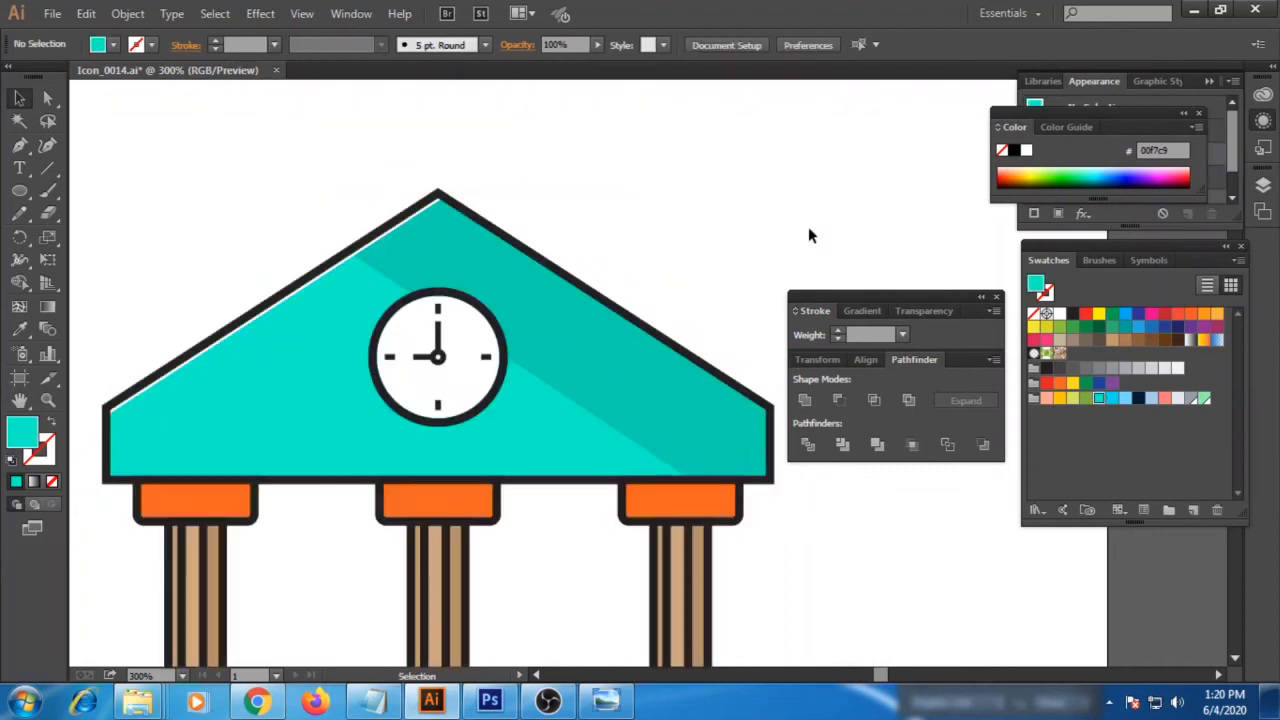
# Group all parts of the bank building.
pyautogui.hotkey('ctrl', '-')
pyautogui.hotkey('ctrl', '-')
pyautogui.moveTo(725, 271); pyautogui.dragTo(656, 135)
pyautogui.moveTo(709, 608); pyautogui.dragTo(206, 137)
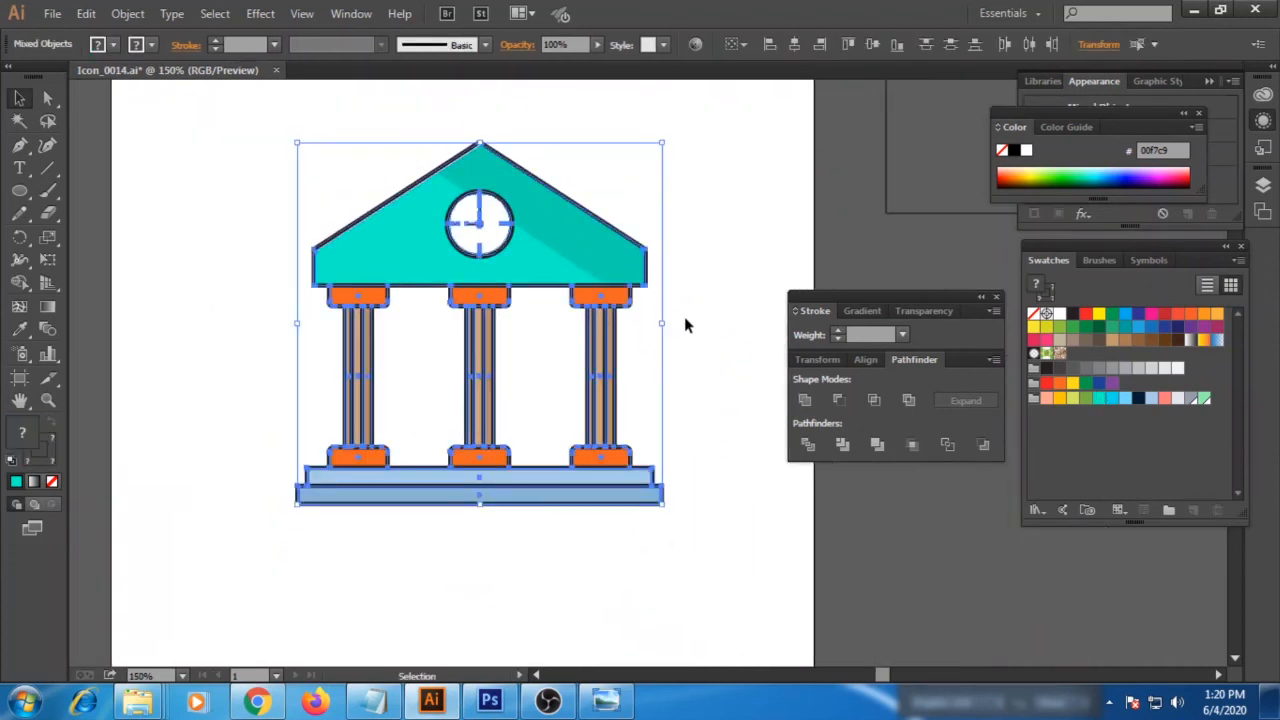
pyautogui.click(686, 320)
# Move the building towards the left side of the artboard to free space beside it.
pyautogui.moveTo(614, 352); pyautogui.dragTo(563, 403)
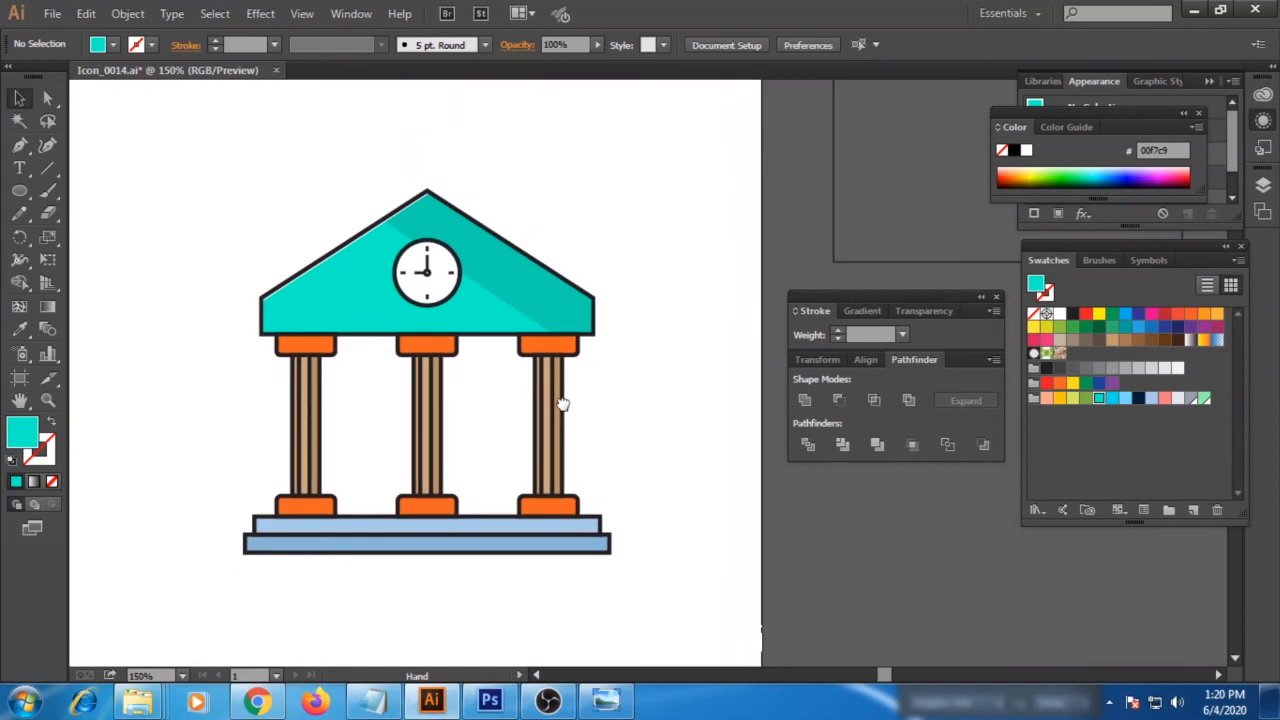
pyautogui.moveTo(613, 588); pyautogui.dragTo(702, 591)
pyautogui.moveTo(560, 300); pyautogui.dragTo(410, 265)
pyautogui.click(640, 366)
# Draw a large circle to the right of the building and fill it with golden yellow ffc404.
pyautogui.press('l')
pyautogui.moveTo(690, 349)
pyautogui.mouseDown()
pyautogui.moveTo(736, 447)
pyautogui.moveTo(835, 494)
pyautogui.mouseUp()
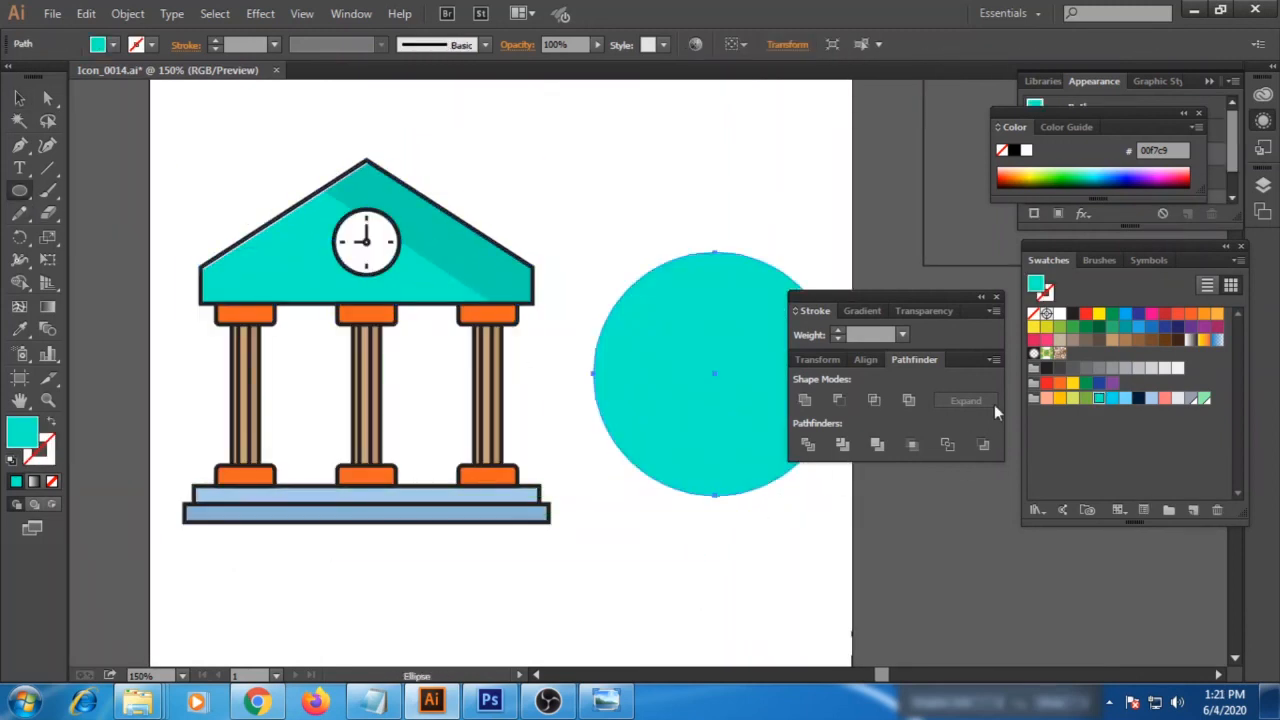
pyautogui.click(1099, 314)
pyautogui.click(1059, 398)
# Give the large circle the roof outline's 3 pt dark stroke and restore its ffc404 golden yellow fill.
pyautogui.click(19, 329)
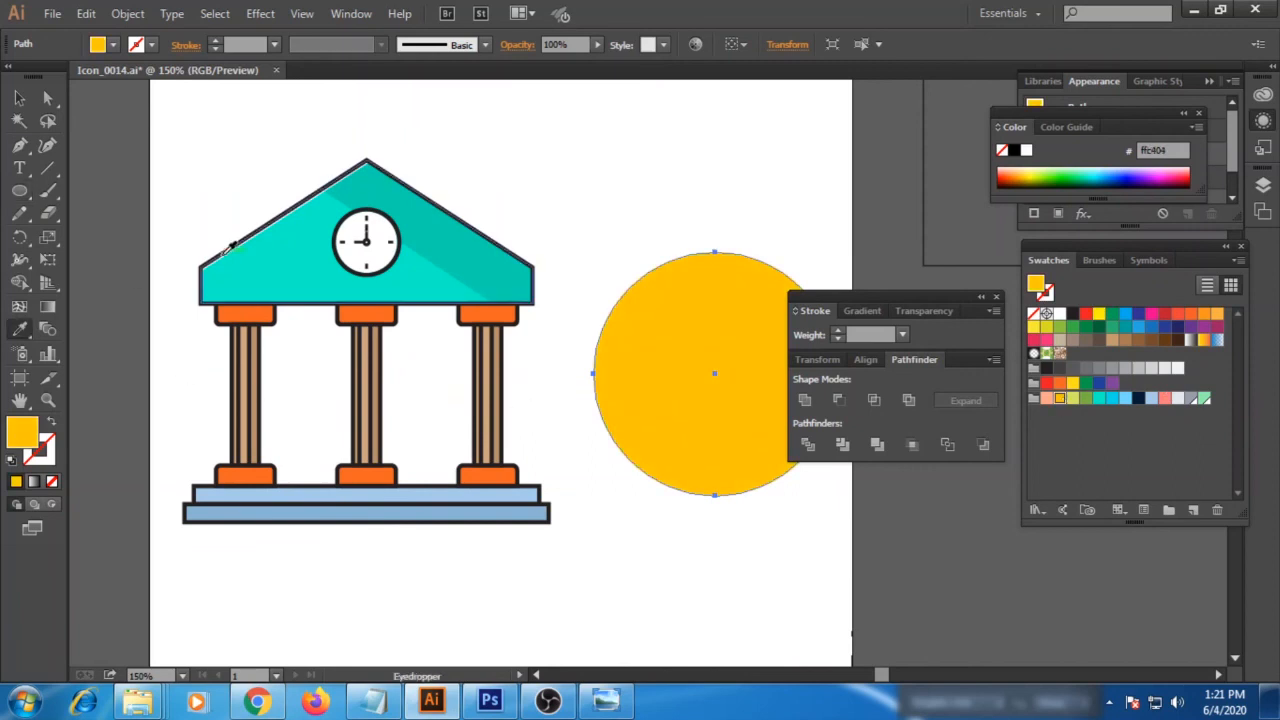
pyautogui.click(231, 248)
pyautogui.click(1059, 398)
pyautogui.click(19, 98)
pyautogui.click(658, 179)
pyautogui.moveTo(711, 250); pyautogui.dragTo(604, 243)
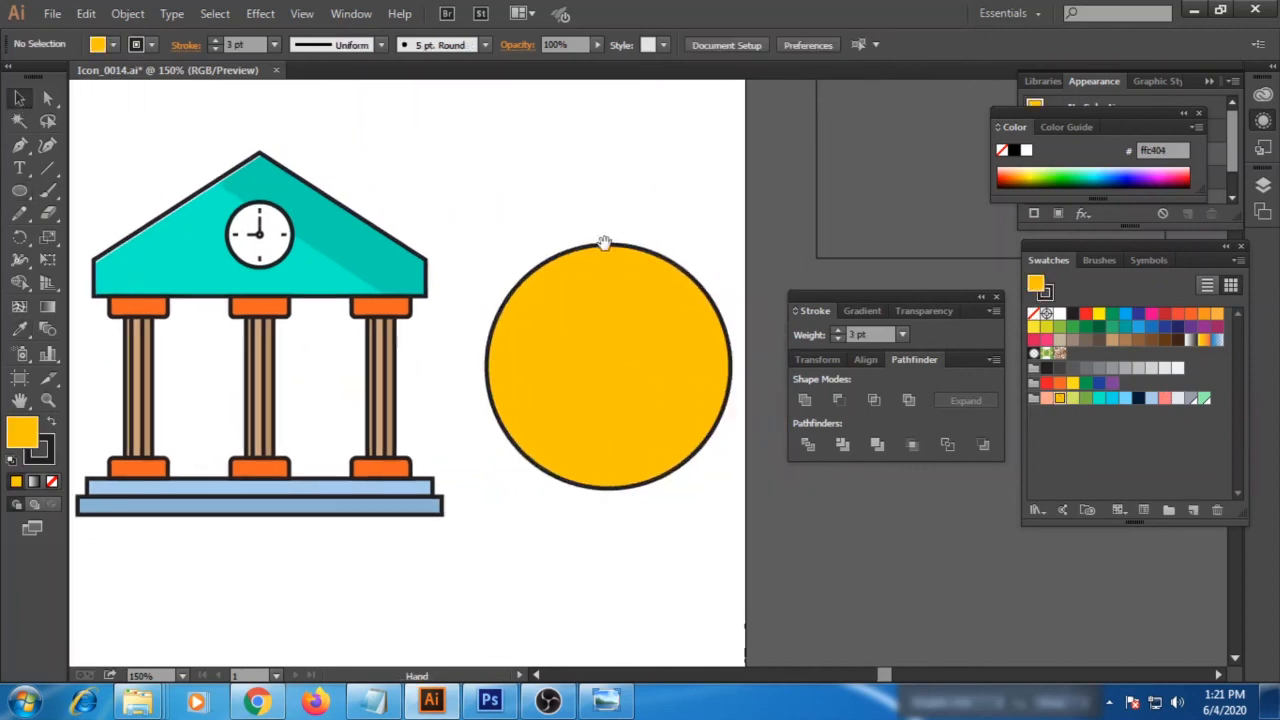
# Set the golden circle's stroke to 5 pt.
pyautogui.click(21, 170)
pyautogui.click(20, 99)
pyautogui.click(580, 286)
pyautogui.click(274, 44)
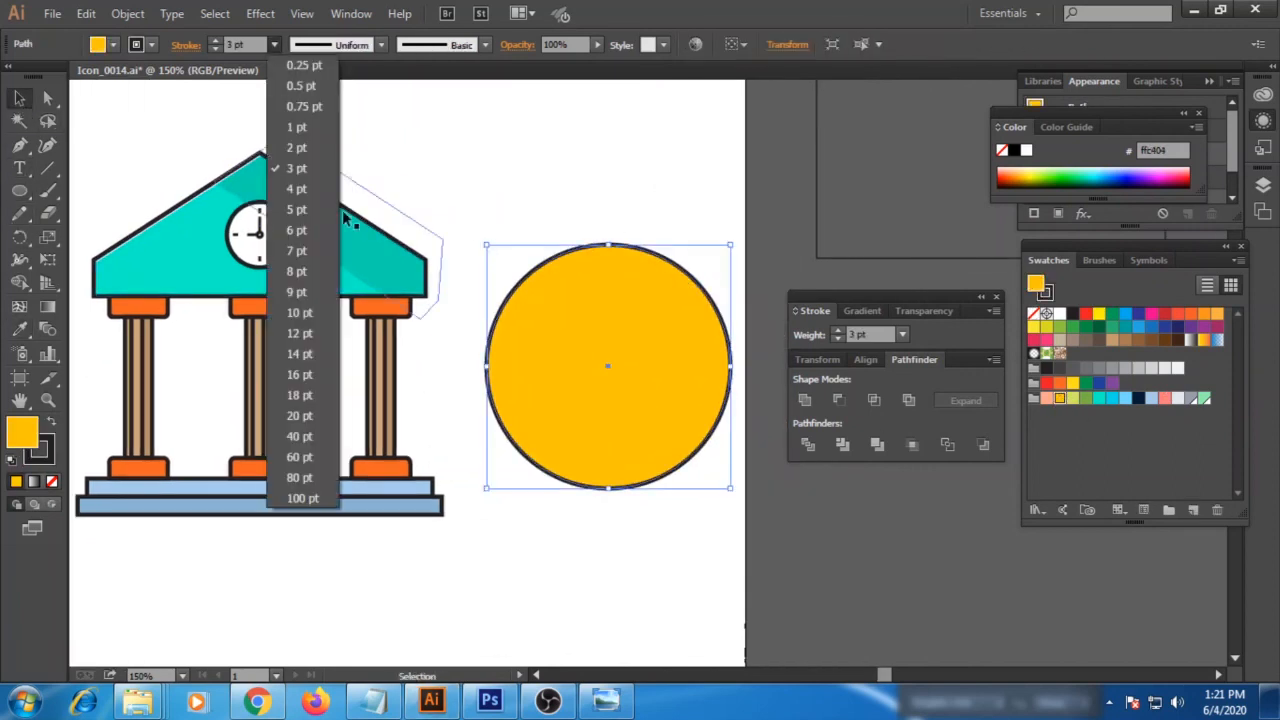
pyautogui.click(306, 235)
pyautogui.click(105, 199)
# Draw a smaller circle over the golden one with a brighter yellow fill and no stroke.
pyautogui.press('l')
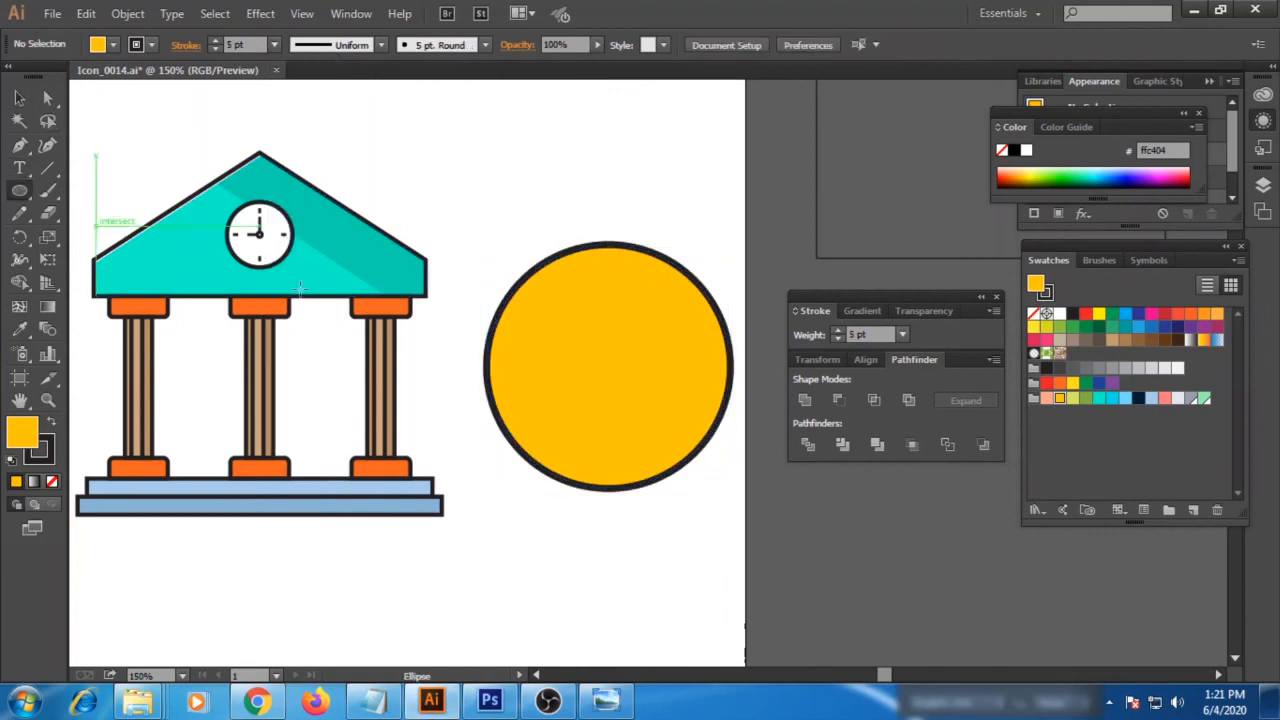
pyautogui.moveTo(530, 270); pyautogui.dragTo(735, 475)
pyautogui.click(1073, 382)
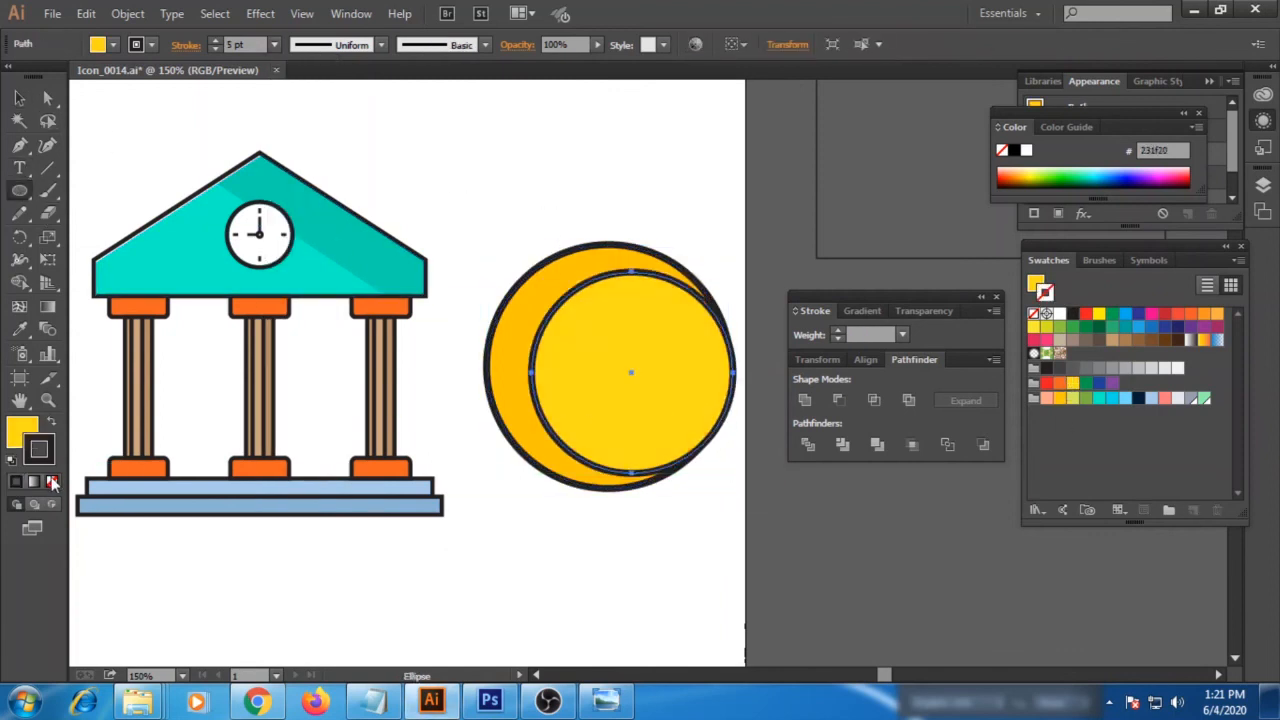
pyautogui.click(52, 482)
pyautogui.click(19, 98)
# Move the smaller circle inside the golden one and centre the two horizontally and vertically.
pyautogui.moveTo(613, 383); pyautogui.dragTo(595, 377)
pyautogui.moveTo(642, 500); pyautogui.dragTo(700, 436)
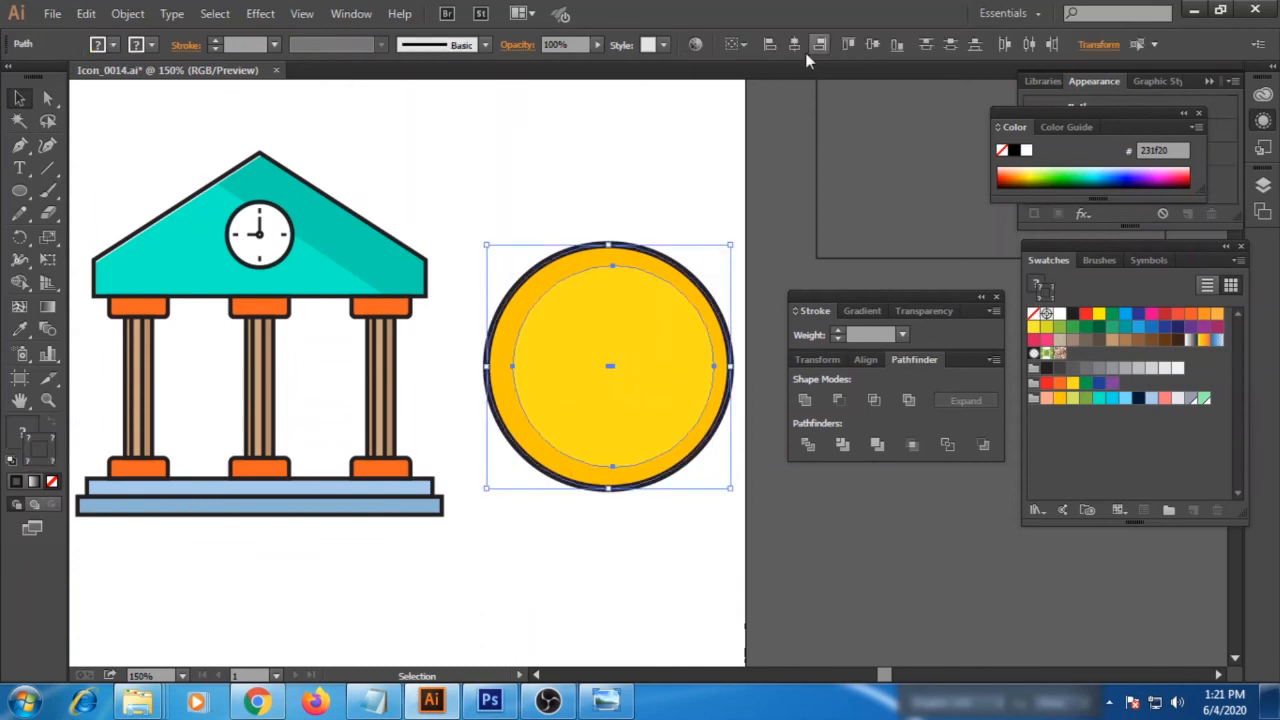
pyautogui.click(794, 44)
pyautogui.click(872, 44)
pyautogui.click(433, 287)
# Add a dollar sign in Arial on the coin and scale it to about 146 pt.
pyautogui.click(19, 168)
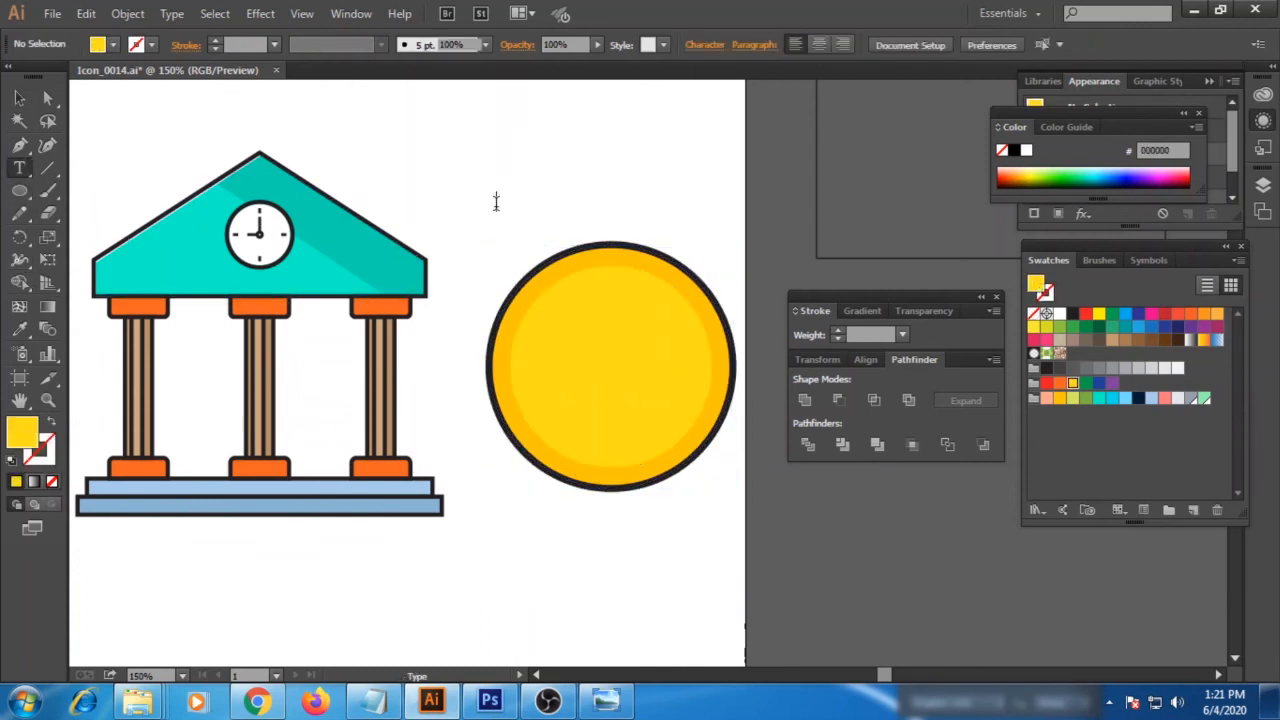
pyautogui.click(19, 98)
pyautogui.moveTo(506, 212); pyautogui.dragTo(657, 397)
pyautogui.moveTo(665, 279); pyautogui.dragTo(689, 260)
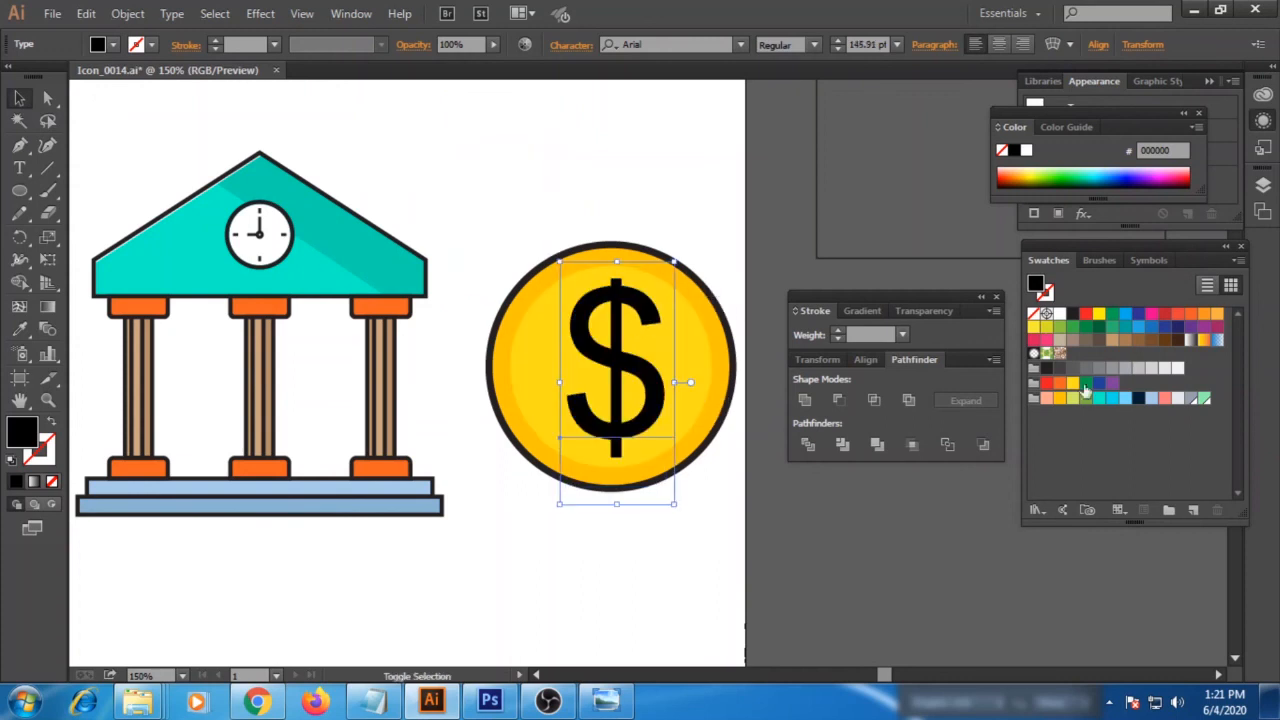
# Fill the dollar sign with dark brown 493602.
pyautogui.click(1059, 398)
pyautogui.doubleClick(22, 428)
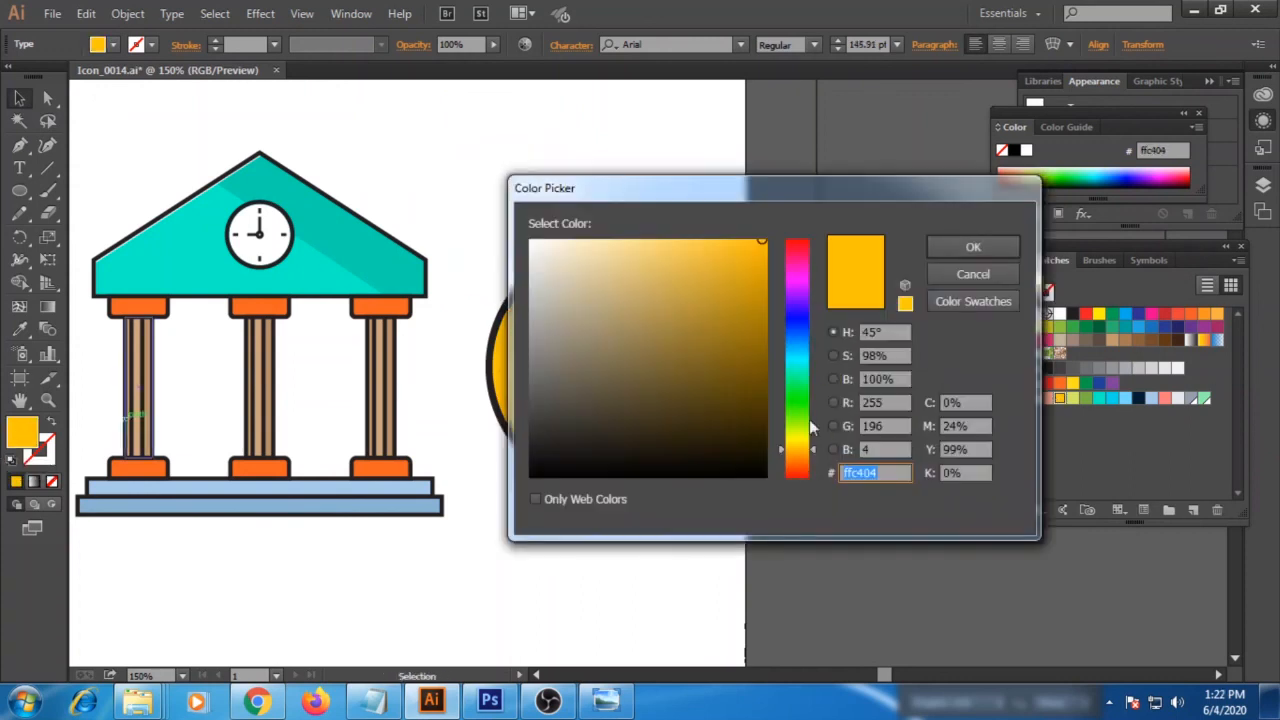
pyautogui.click(760, 408)
pyautogui.click(971, 246)
pyautogui.moveTo(600, 303); pyautogui.dragTo(600, 301)
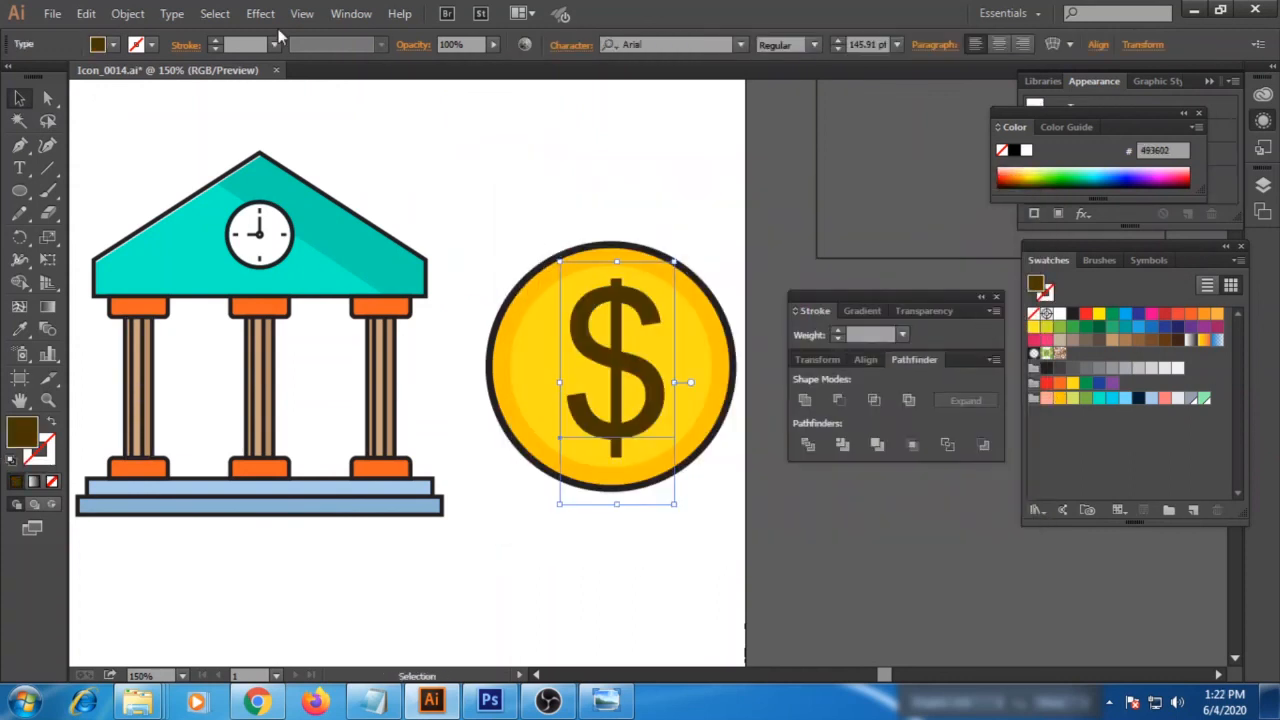
# Expand the dollar sign text into editable shapes.
pyautogui.click(127, 13)
pyautogui.click(200, 213)
pyautogui.click(612, 451)
# Centre the dollar sign and both coin circles horizontally and vertically.
pyautogui.moveTo(515, 197); pyautogui.dragTo(706, 588)
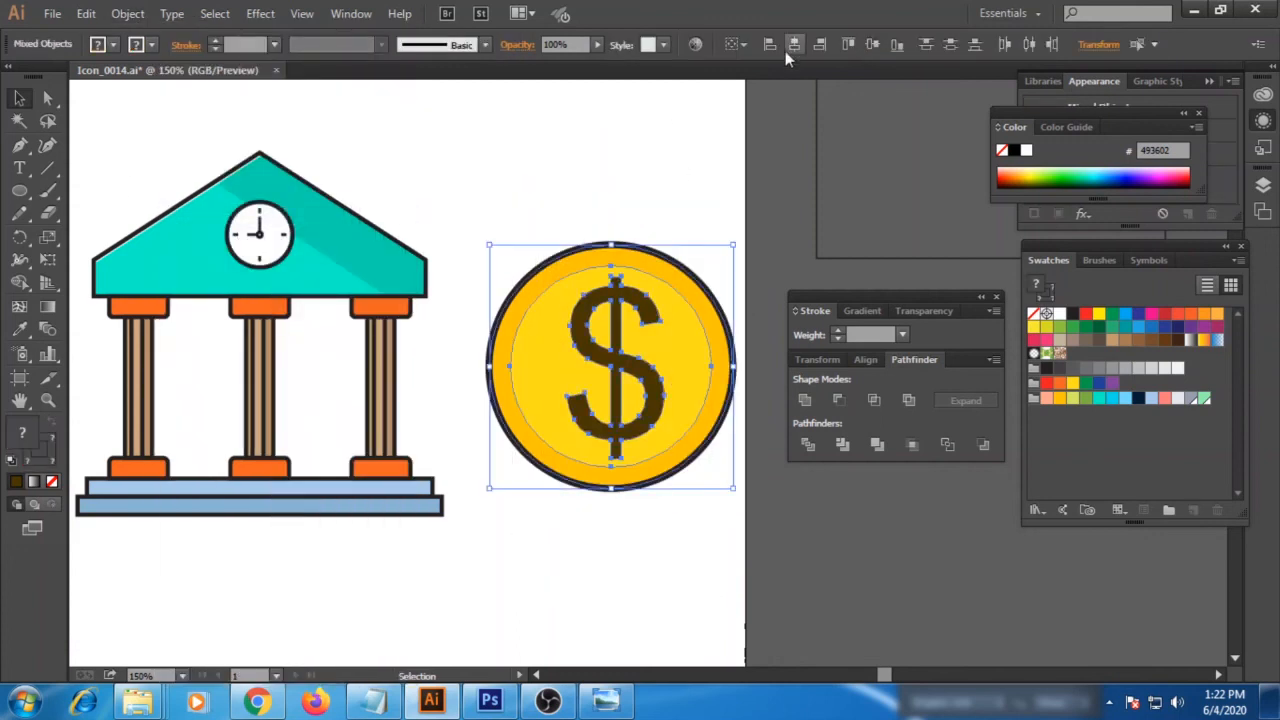
pyautogui.click(794, 46)
pyautogui.click(871, 46)
pyautogui.click(655, 197)
# Make a white copy of the dollar sign, slightly offset behind the brown one as a highlight.
pyautogui.click(650, 298)
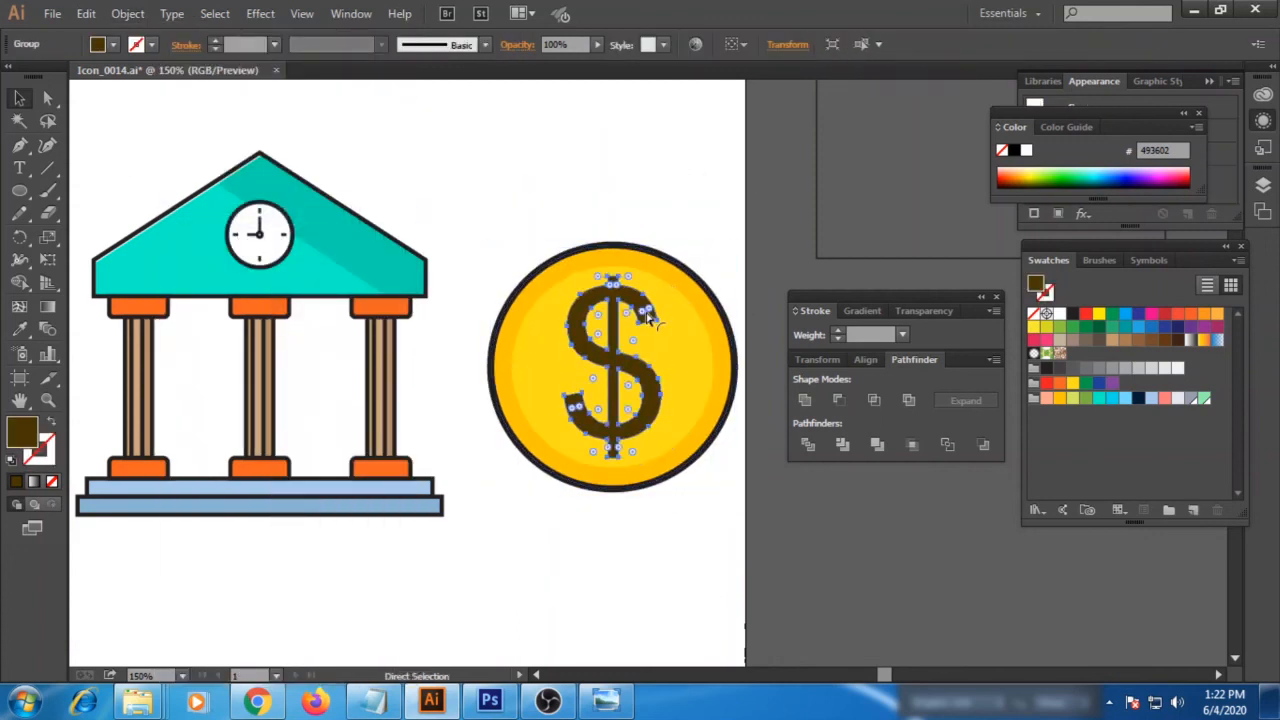
pyautogui.press('i')
pyautogui.click(497, 343)
pyautogui.click(499, 352)
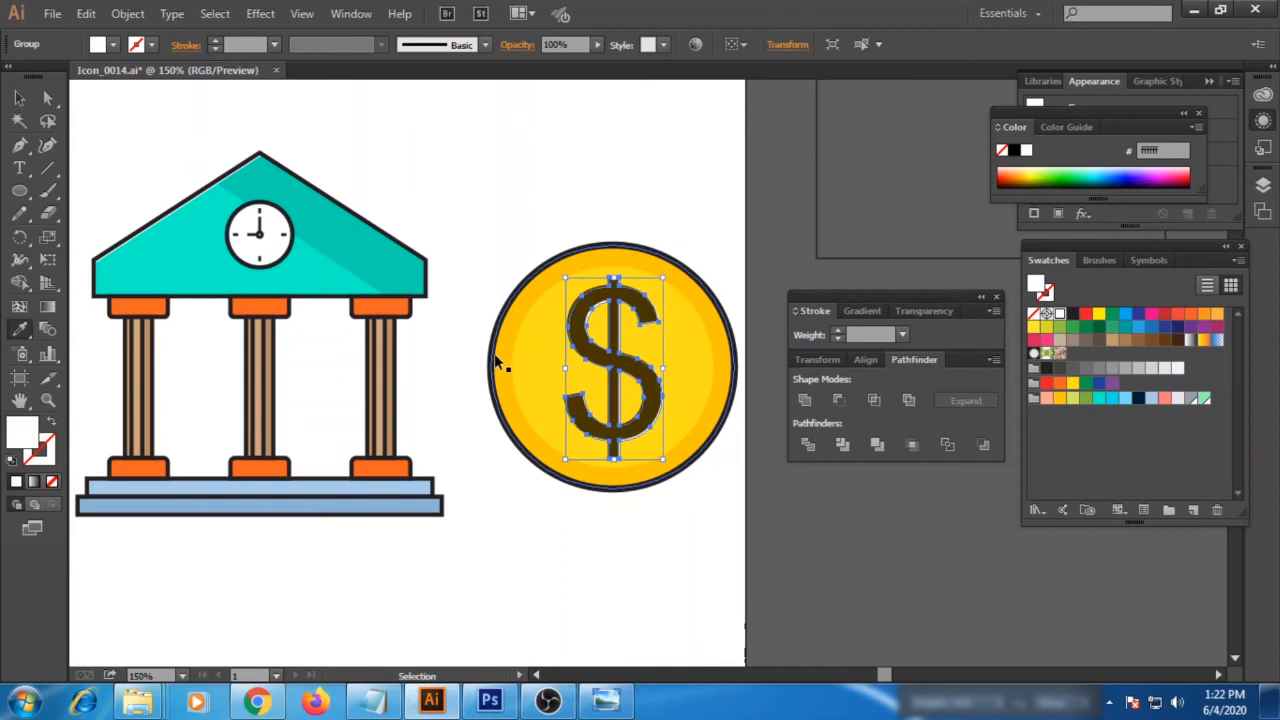
pyautogui.press('v')
# Group the coin circles with both dollar signs.
pyautogui.click(708, 511)
pyautogui.moveTo(708, 511); pyautogui.dragTo(545, 247)
pyautogui.hotkey('ctrl', 'g')
pyautogui.click(545, 247)
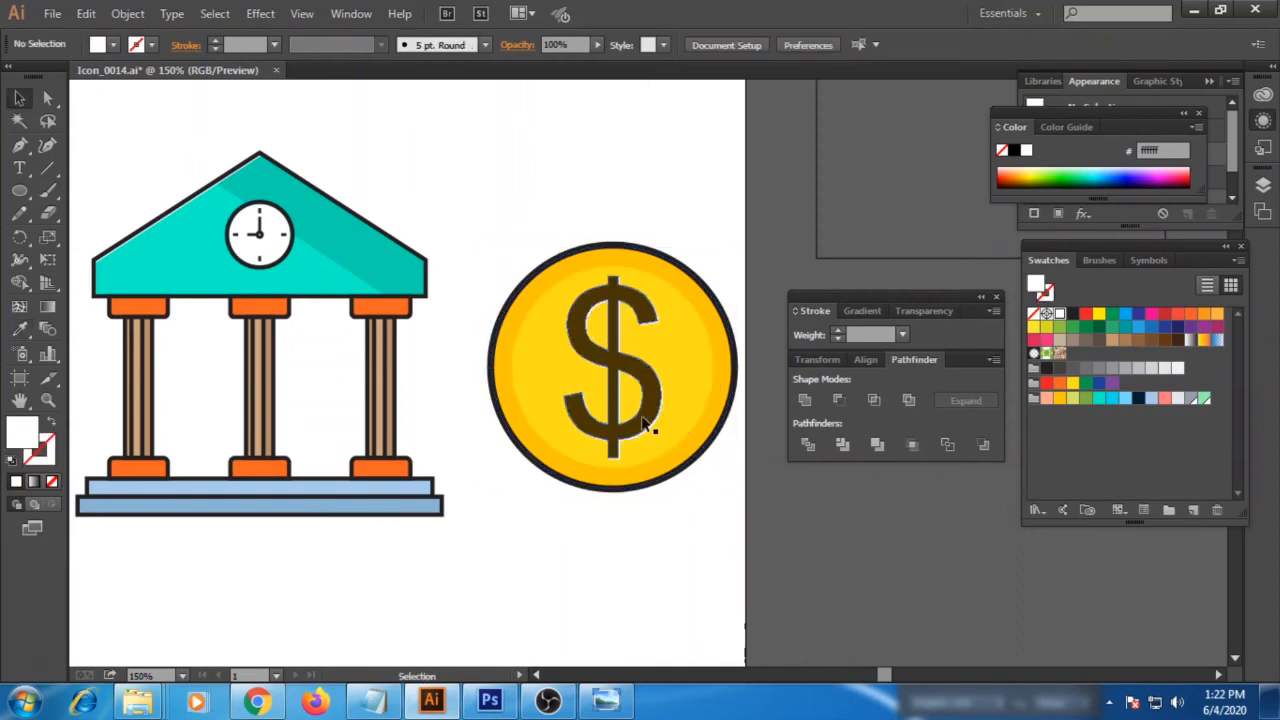
# Move the coin so it overlaps the building's lower-right corner.
pyautogui.moveTo(646, 423); pyautogui.dragTo(465, 489)
pyautogui.click(641, 461)
pyautogui.moveTo(577, 613); pyautogui.dragTo(689, 589)
# Group the building and coin and move the whole icon right towards the middle of the artboard.
pyautogui.moveTo(689, 589); pyautogui.dragTo(532, 490)
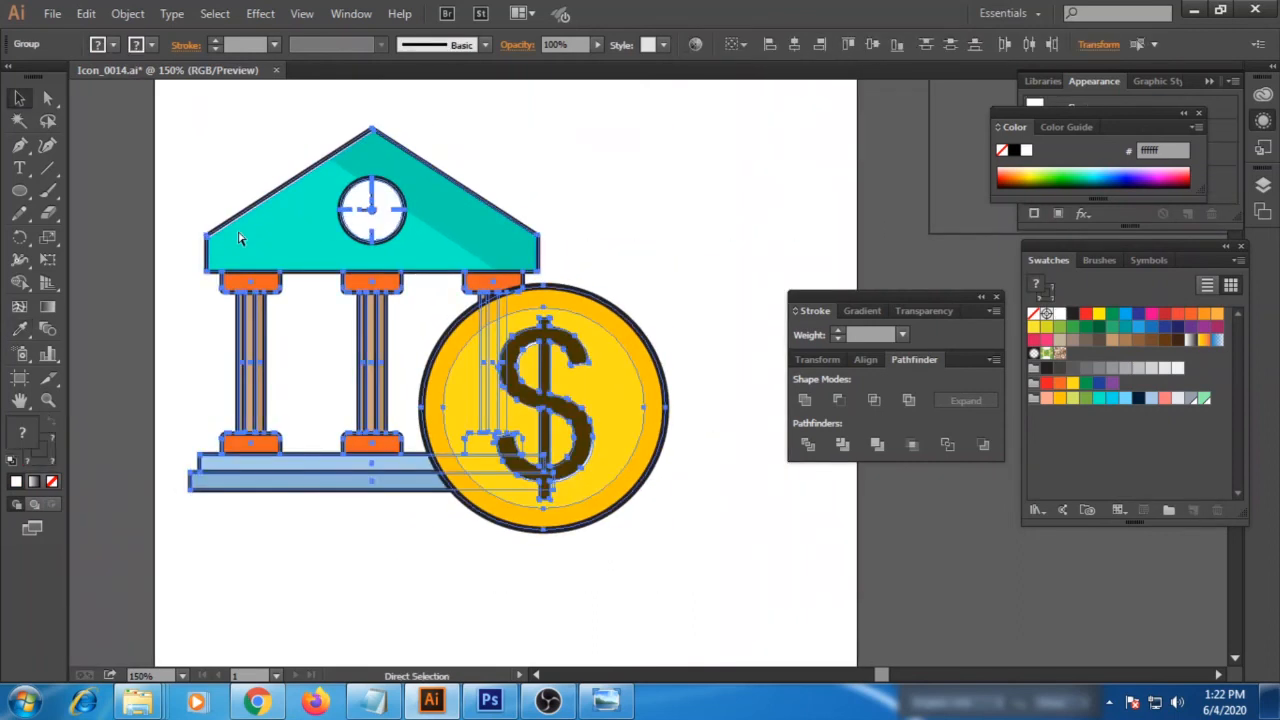
pyautogui.click(683, 534)
pyautogui.hotkey('ctrl', '-')
pyautogui.moveTo(607, 416); pyautogui.dragTo(653, 425)
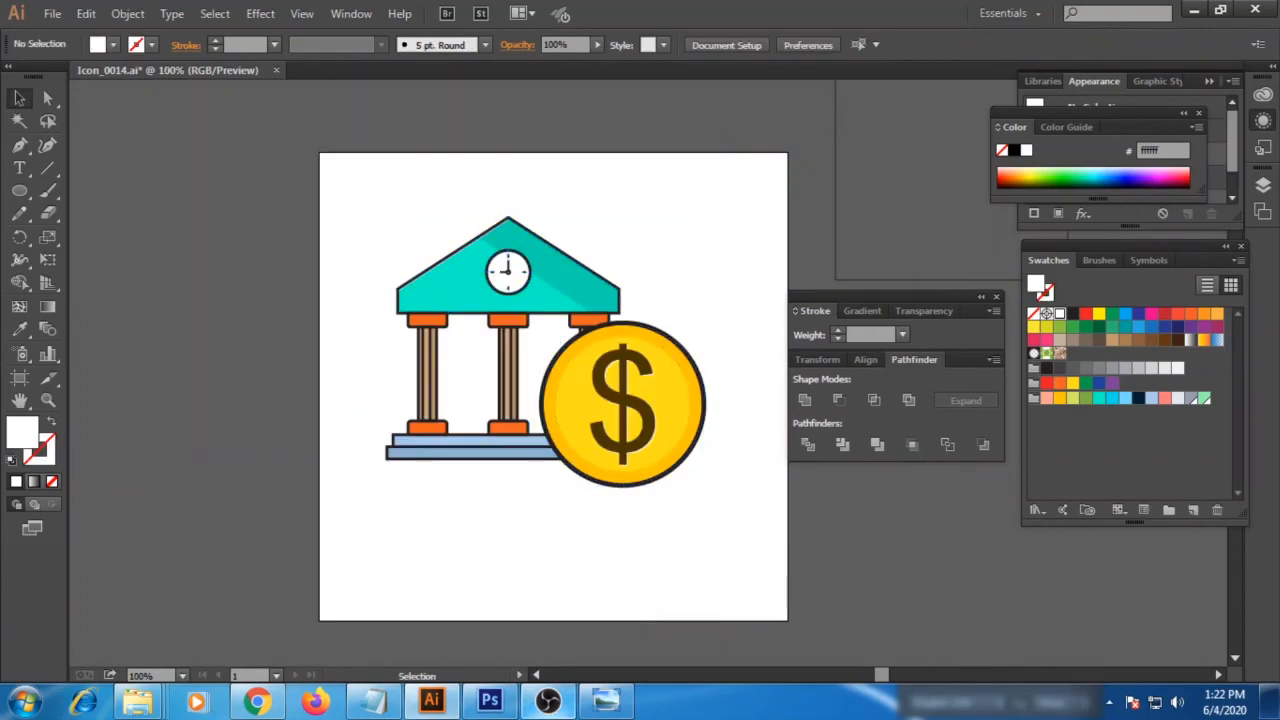